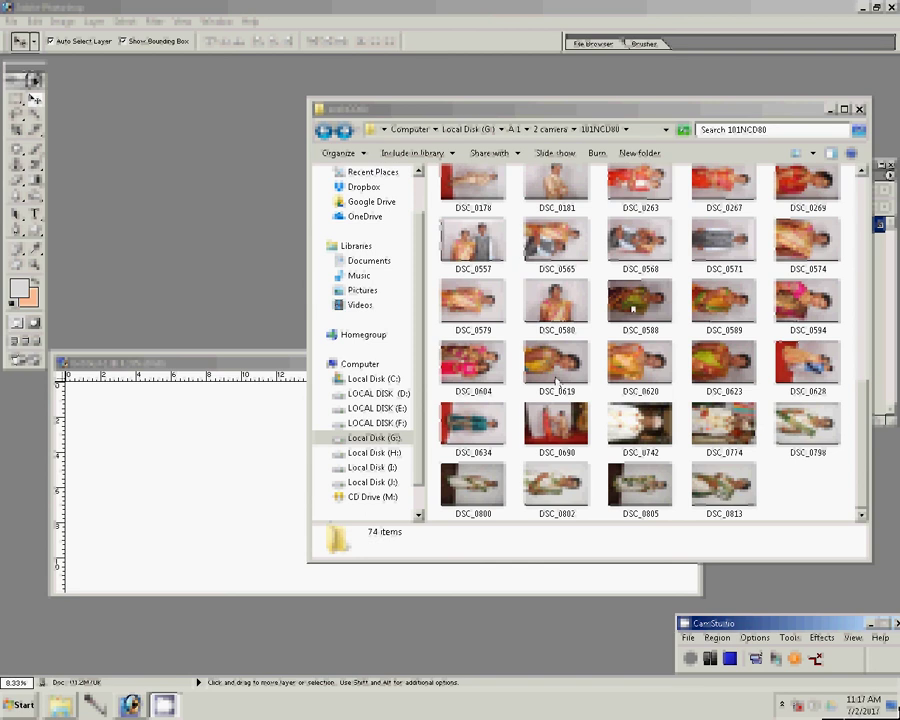
Select DSC_0588, 0589, 0594, 0628, 0623, 0620, 0619 and 0604 and open them in Photoshop
key("Right")
key("shift+Right")
key("shift+Right")
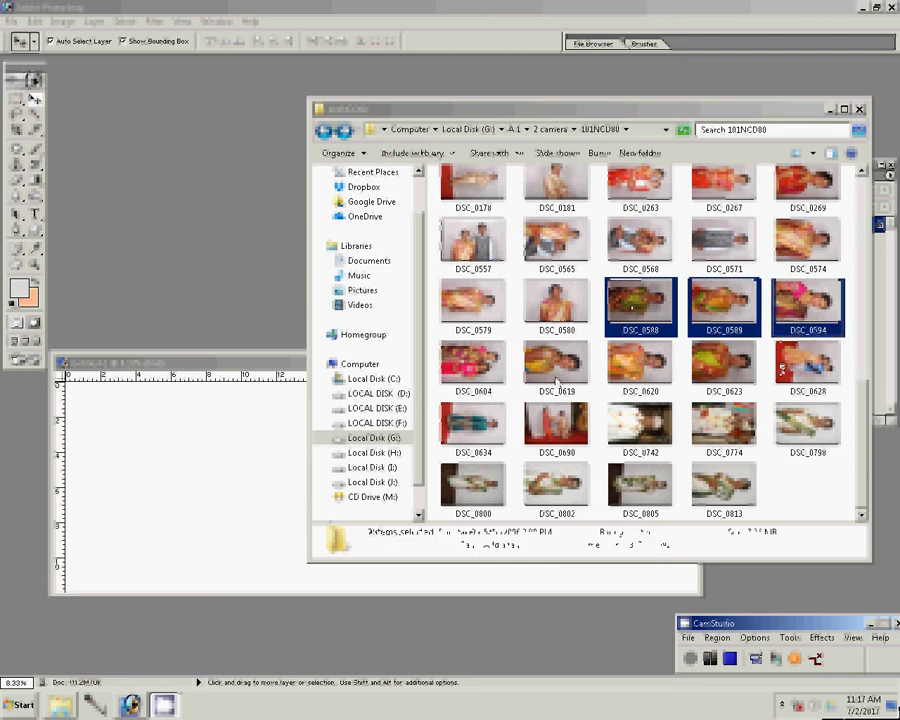
left_click(805, 362, "ctrl")
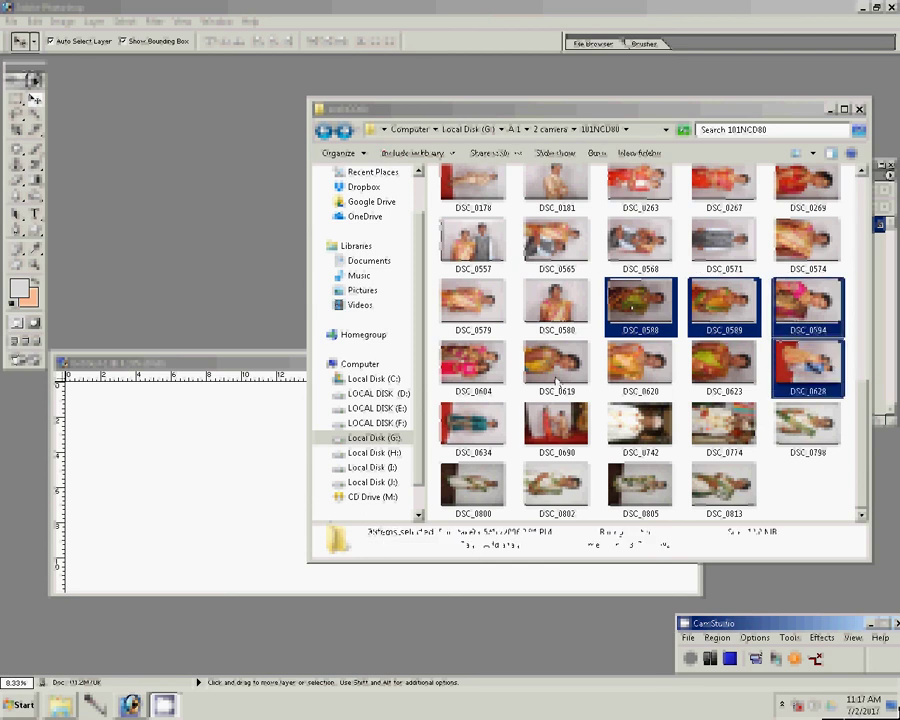
left_click(741, 374, "ctrl")
left_click(640, 365, "ctrl")
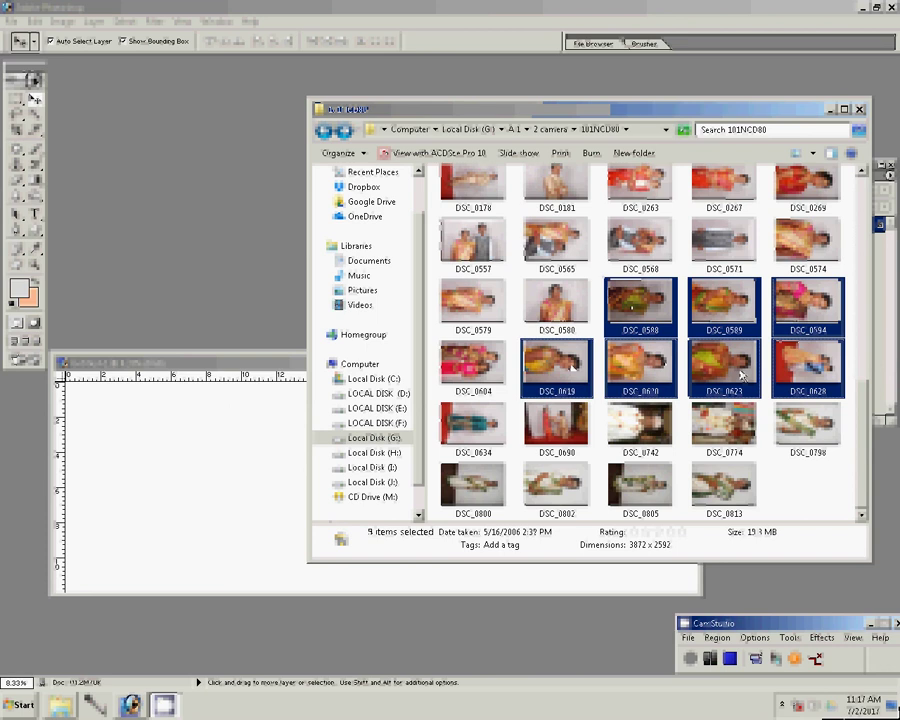
left_click(556, 365, "ctrl")
left_click(490, 372, "ctrl")
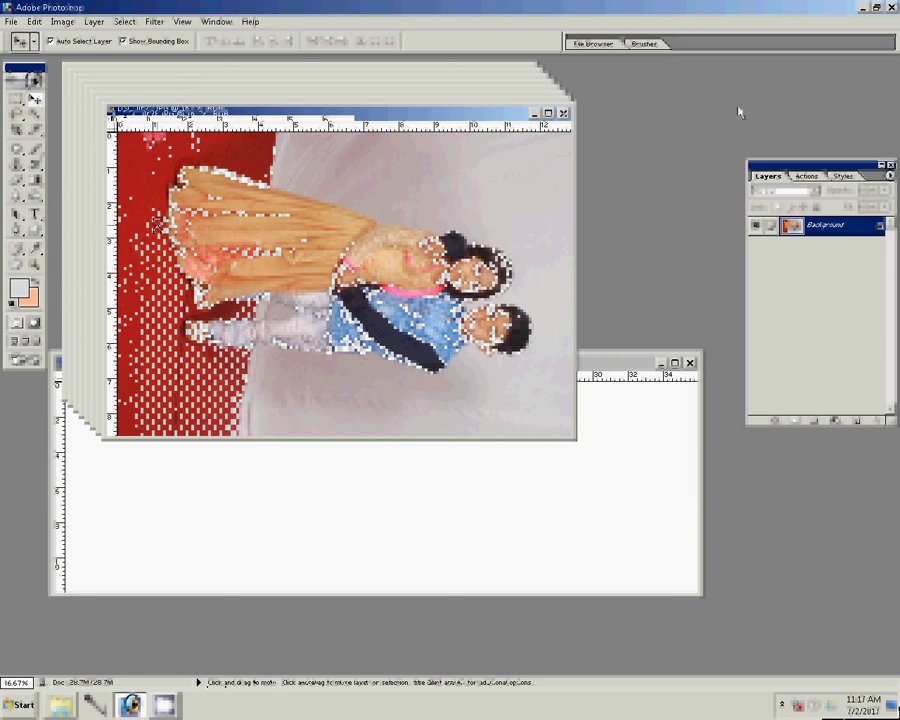
Rotate the couple photo 90° counter-clockwise and resize it to 4 inches wide
left_click(64, 23)
mouse_move(95, 148)
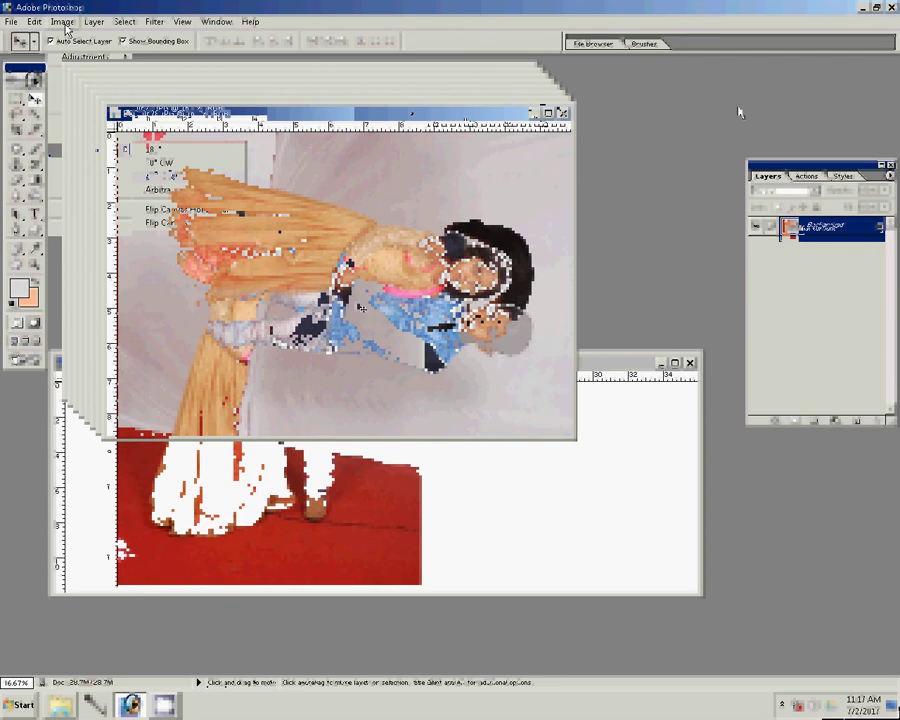
key("ctrl+alt+i")
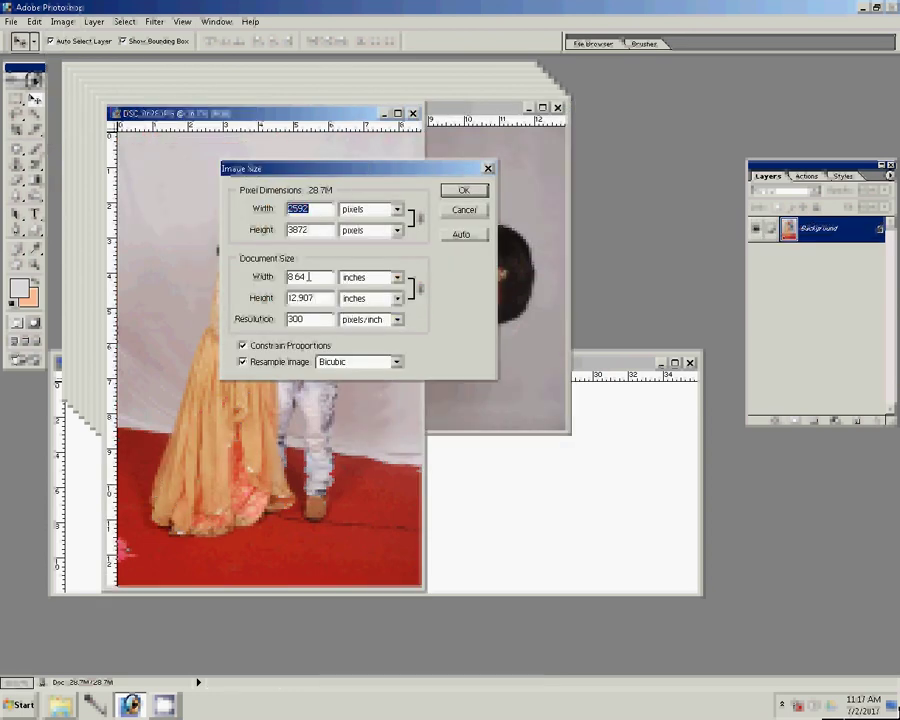
left_click(309, 277)
type("2")
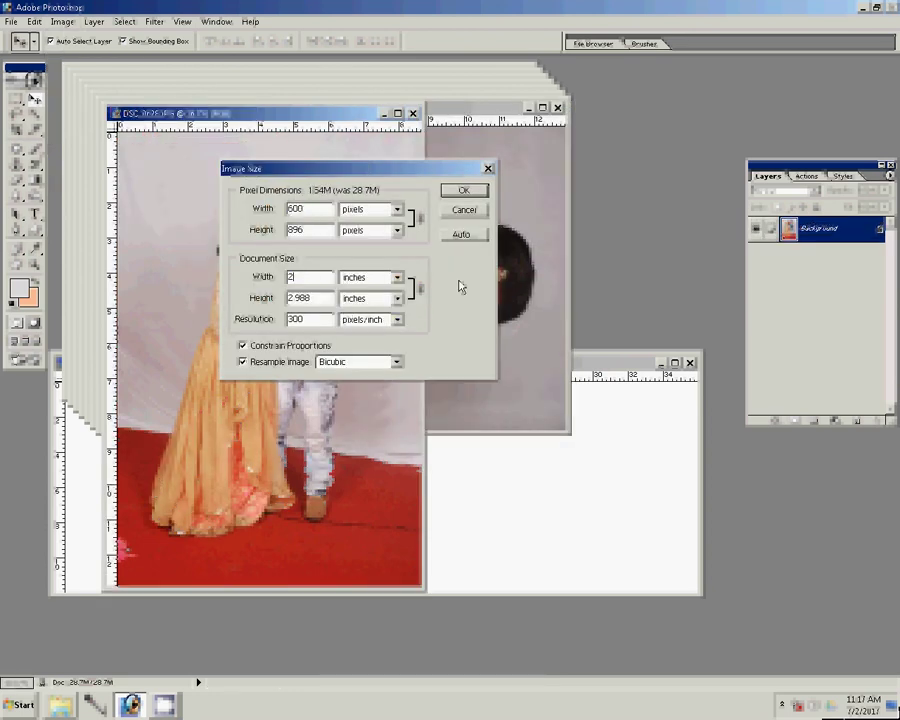
key("BackSpace")
type("4")
key("Return")
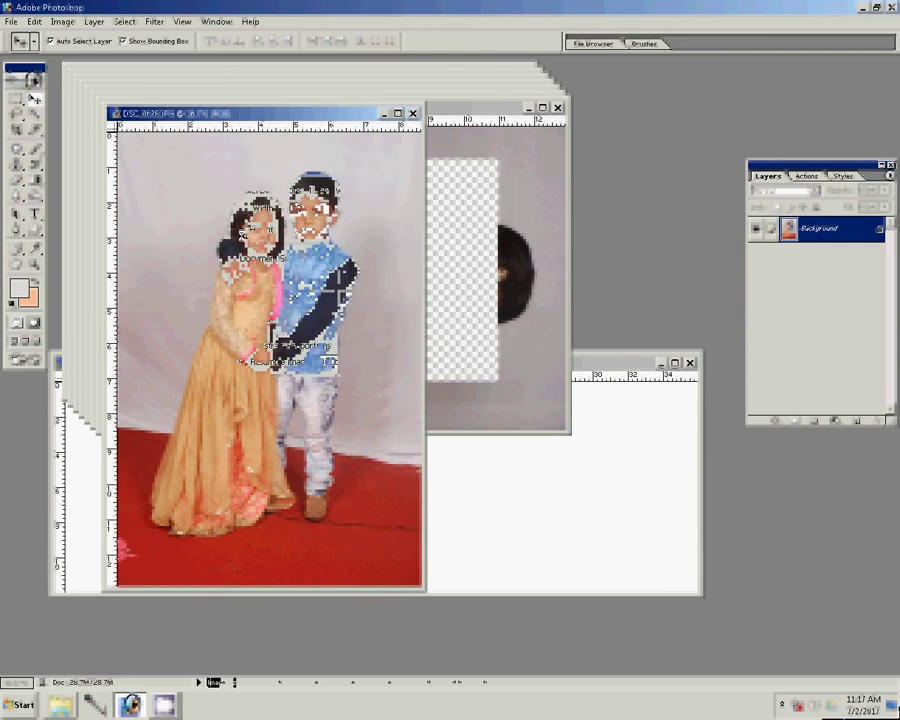
Copy the middle strip around the two children into Untitled-1 and move it to the top-left
key("z")
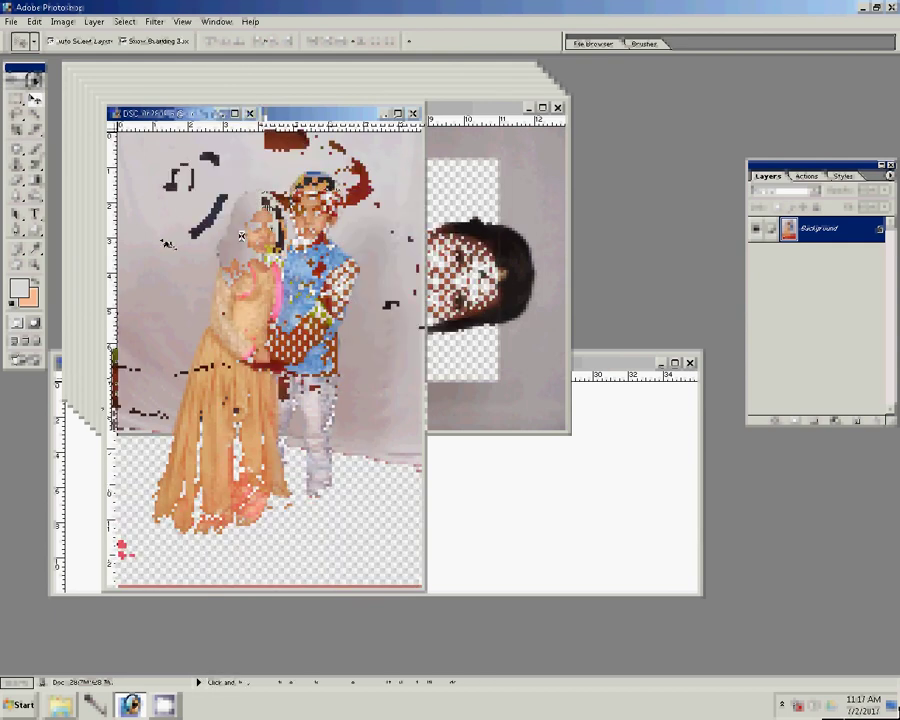
key("ctrl+minus")
left_click(345, 43)
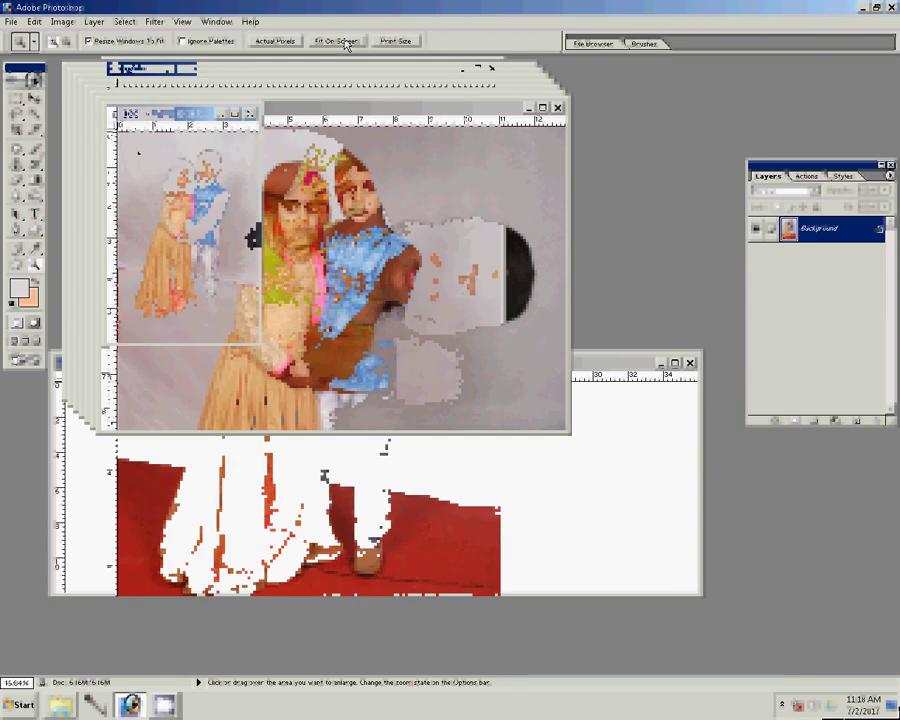
key("m")
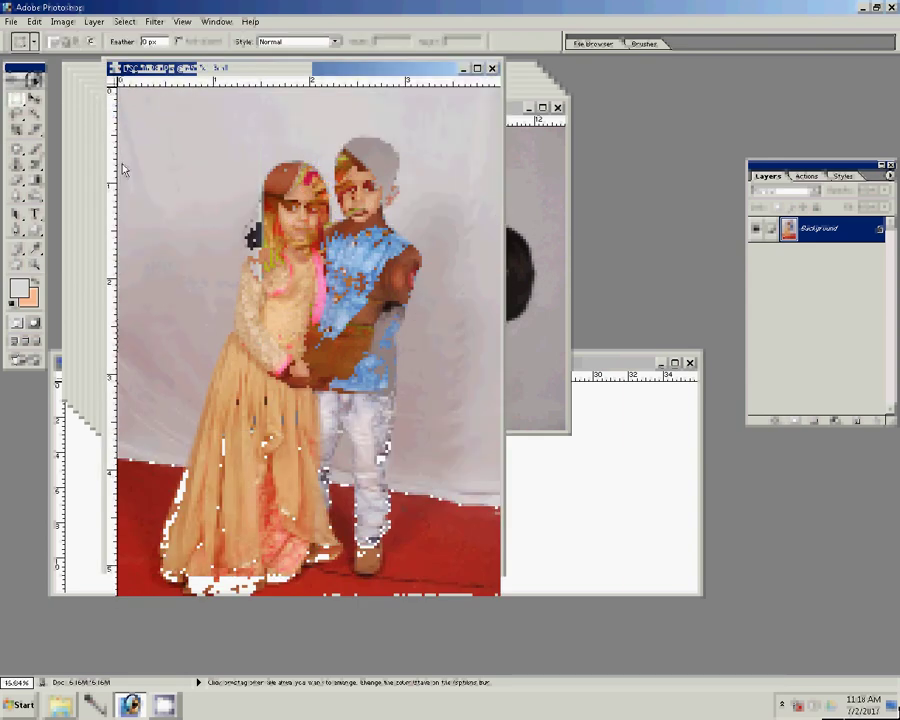
left_click_drag(162, 88, 353, 590)
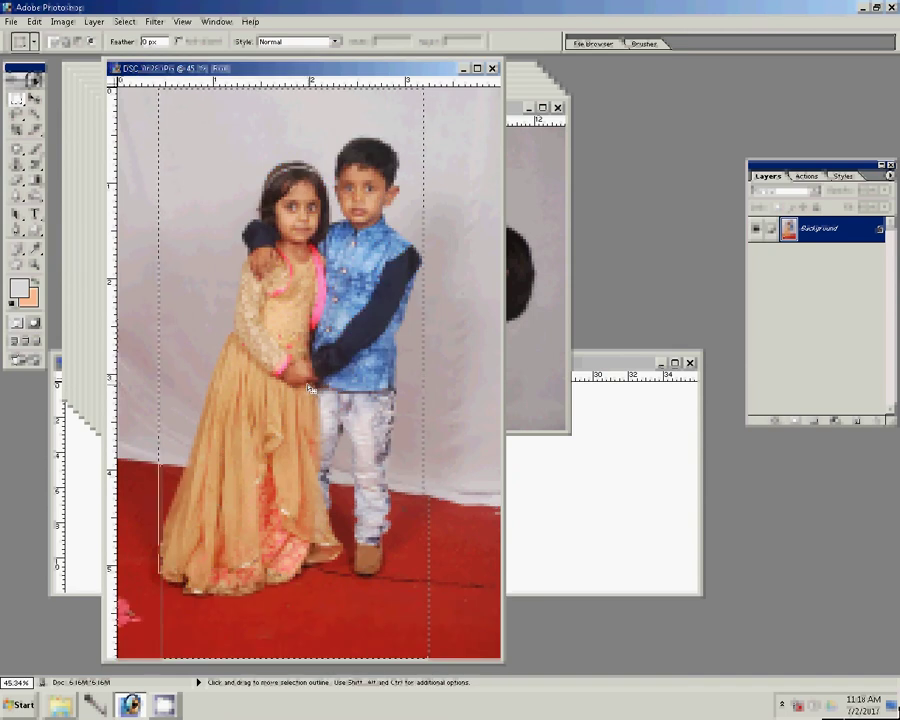
left_click(618, 478)
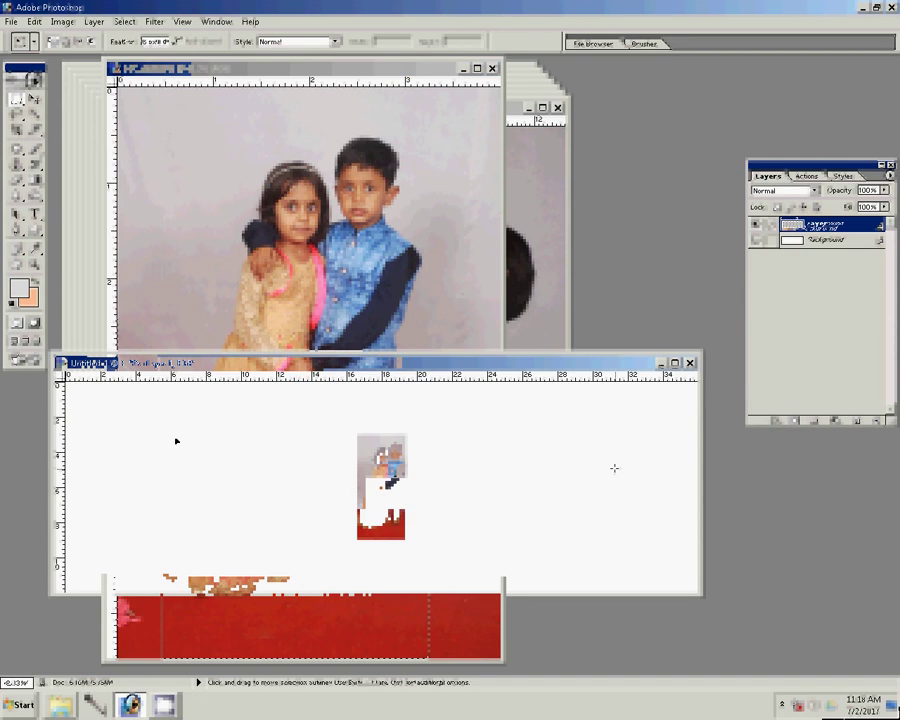
key("v")
left_click_drag(385, 480, 100, 433)
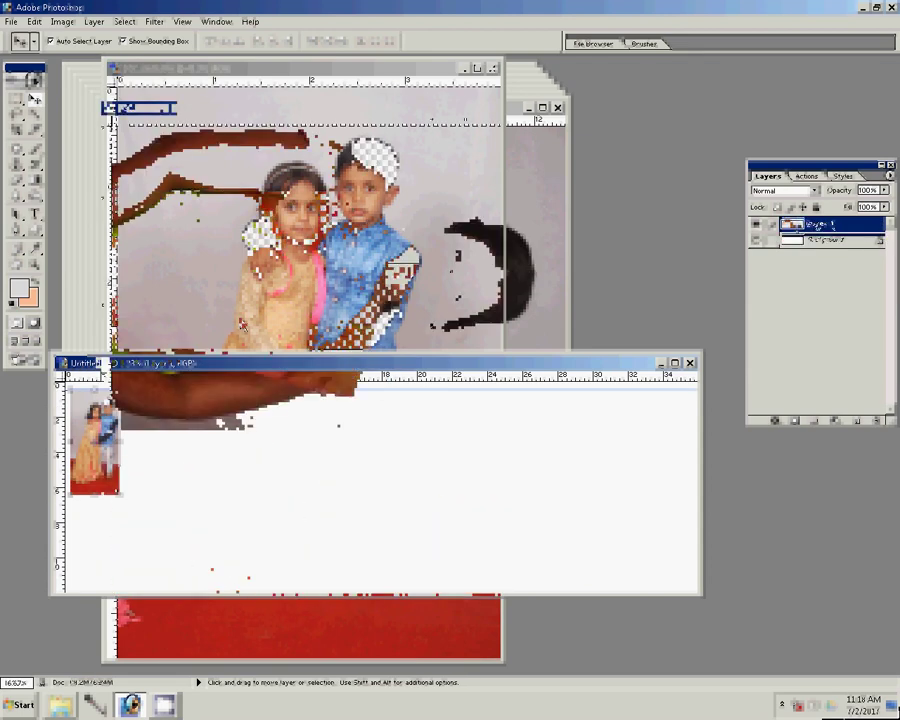
Rotate the green-sari portrait 90° CCW, resize it to 4 inches, and drag it beside the couple photo
left_click(62, 21)
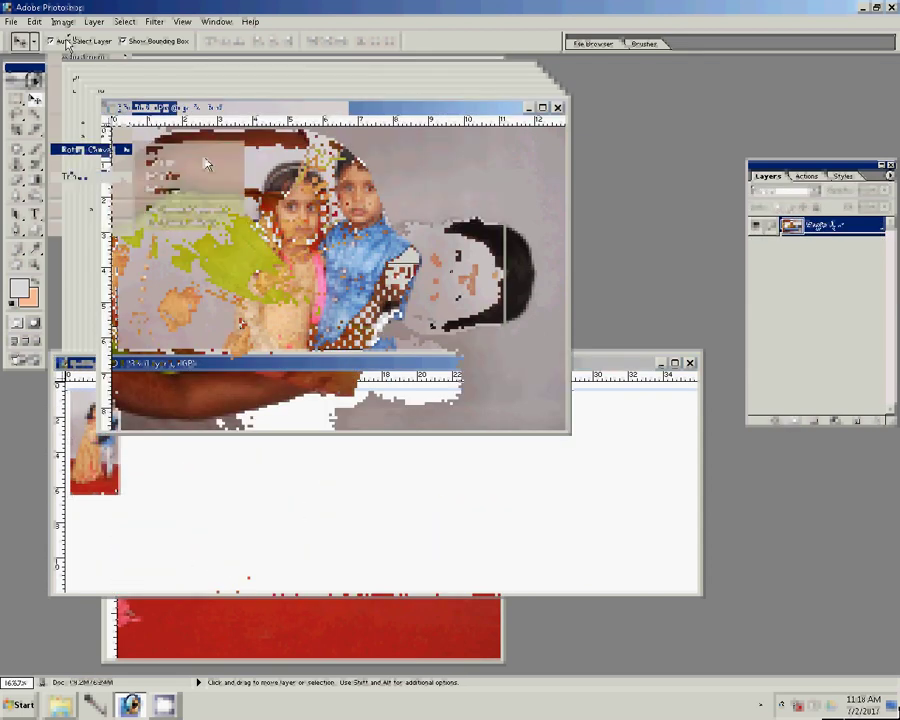
left_click(207, 163)
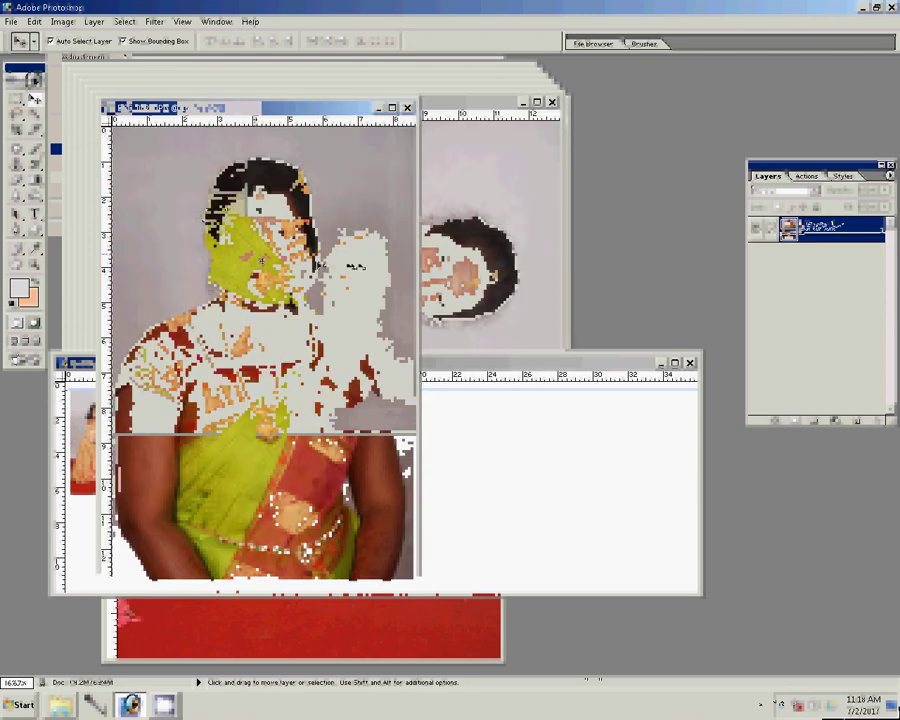
key("ctrl+alt+i")
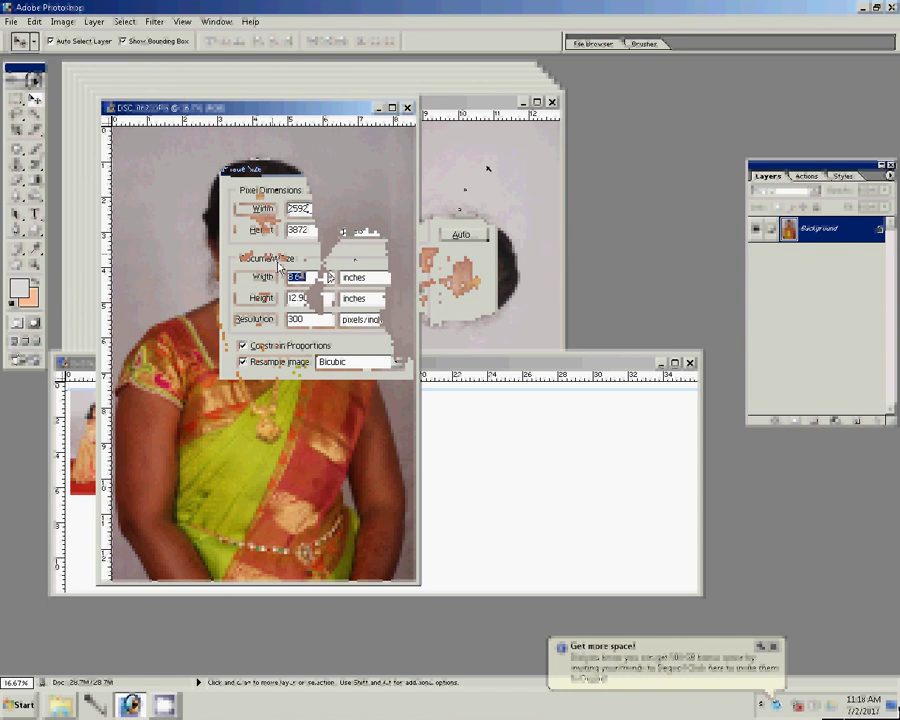
type("8")
key("Return")
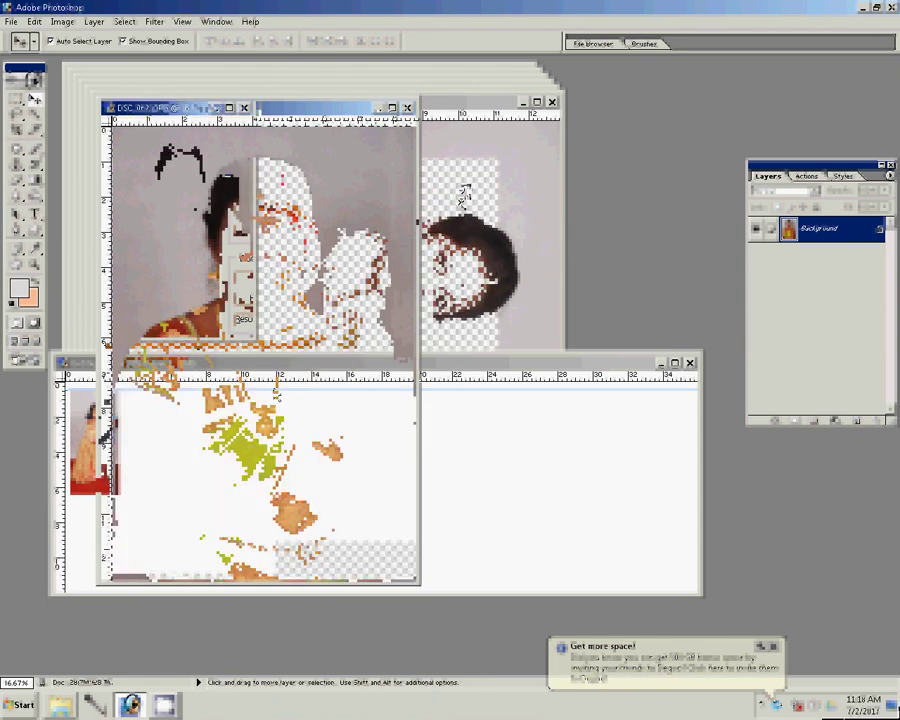
left_click_drag(288, 390, 232, 495)
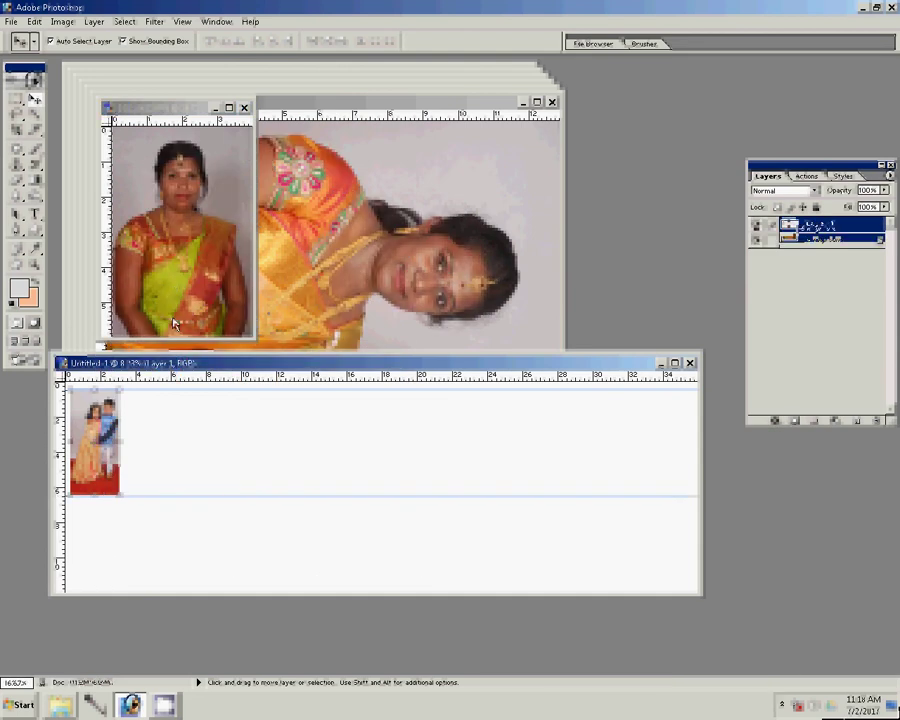
key("alt+F9")
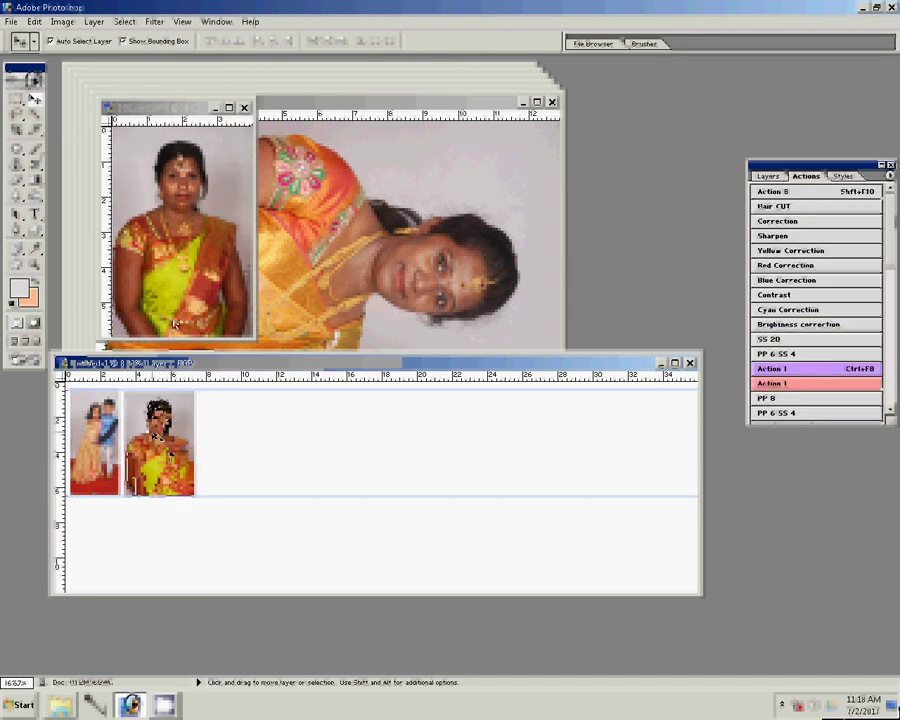
Close the used photo and add two upright yellow-orange sari portraits next to the third photo
left_click(397, 270)
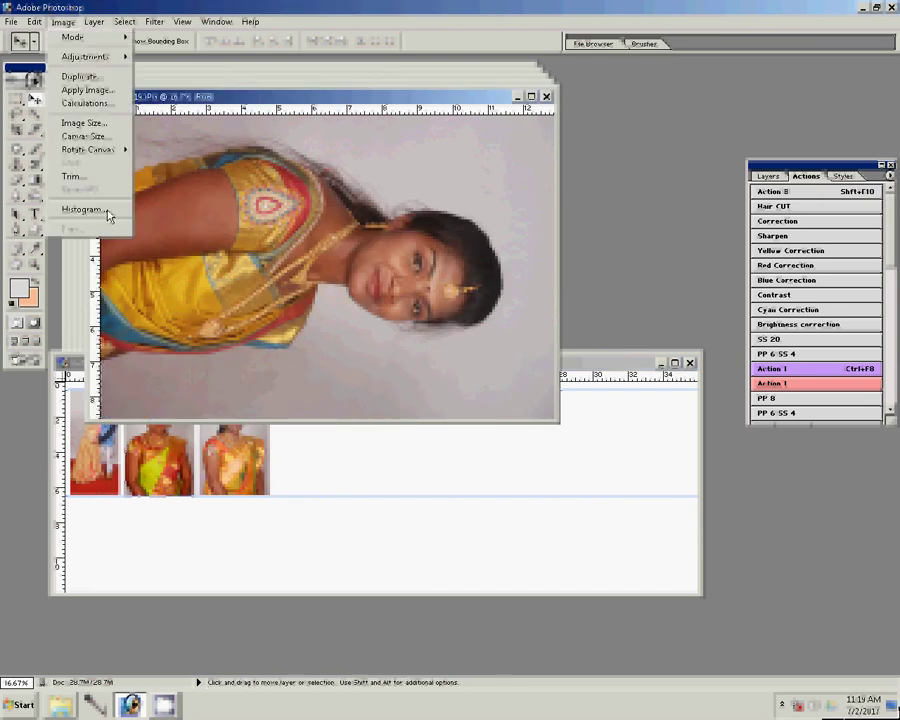
mouse_move(88, 149)
left_click(176, 177)
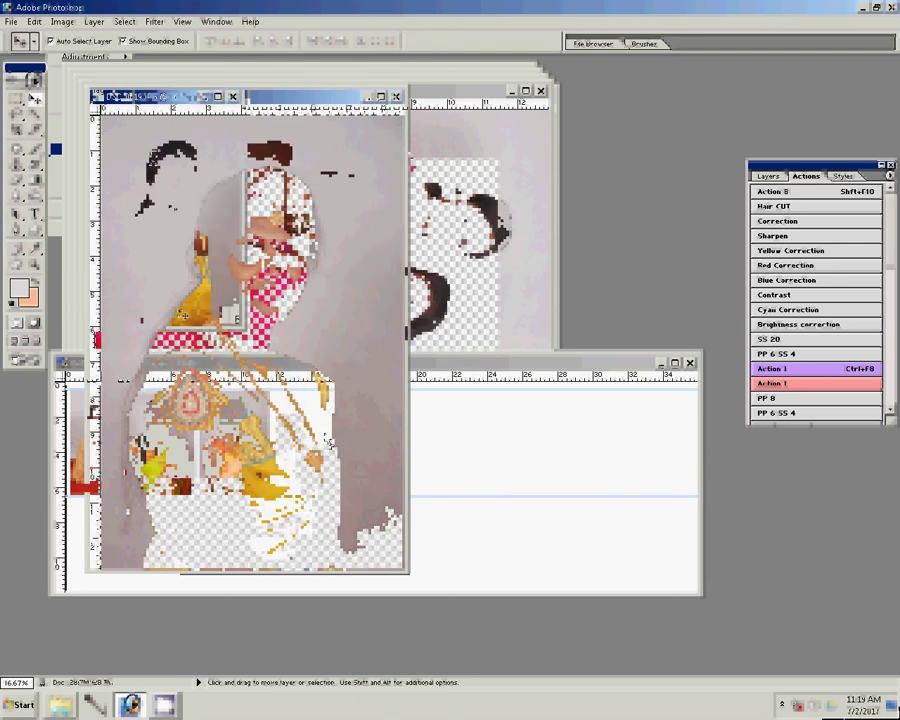
left_click_drag(326, 438, 311, 440)
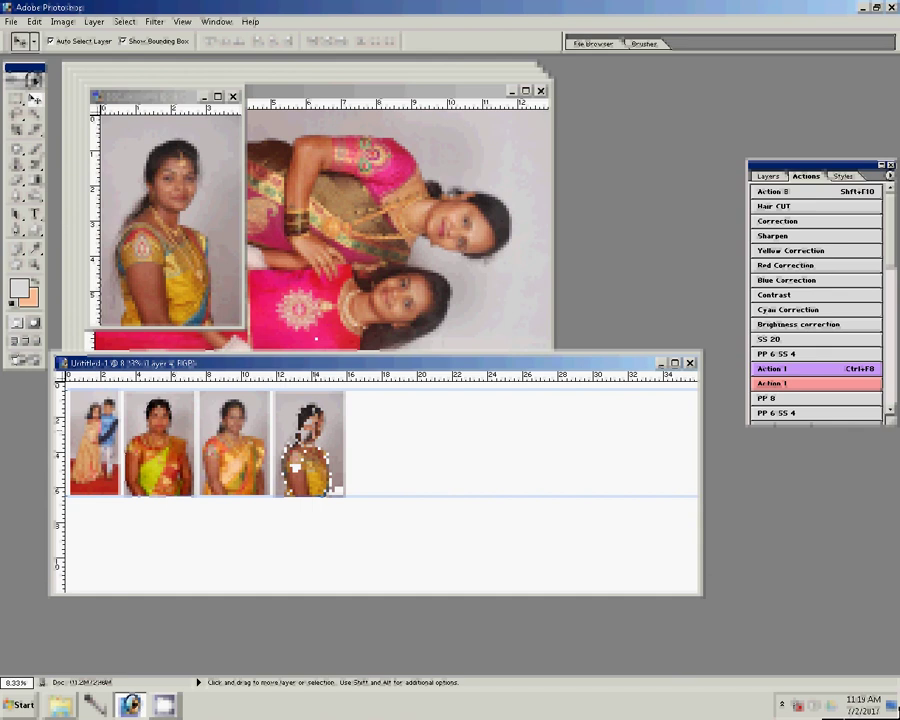
Close the finished portrait, then rotate the pink group photo upright and resize it to 4 inches wide
left_click(232, 97)
left_click(232, 97)
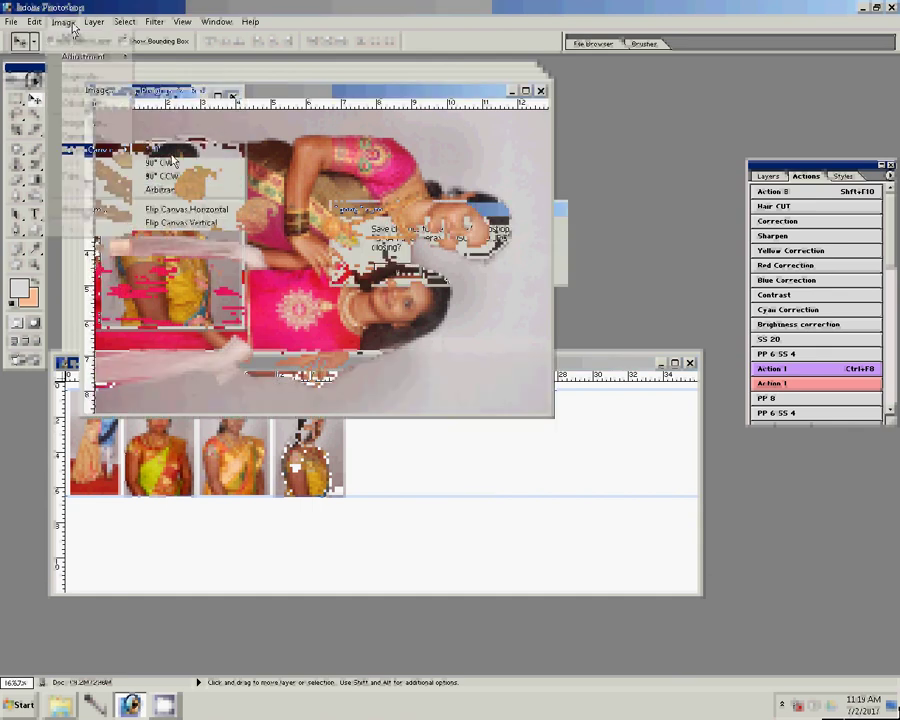
left_click(168, 162)
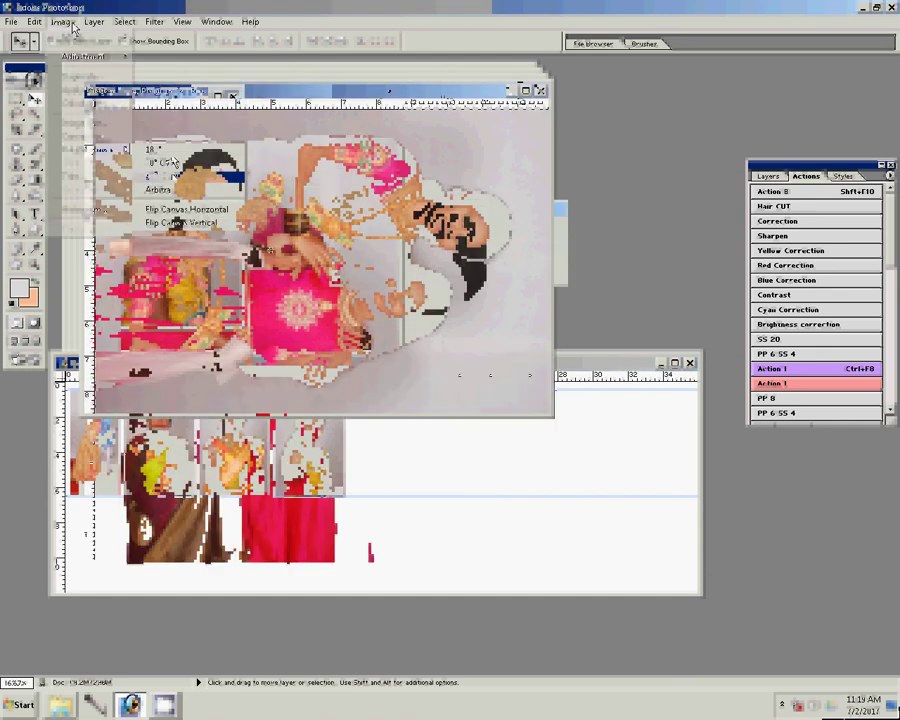
left_click(85, 122)
key("Tab")
key("Tab")
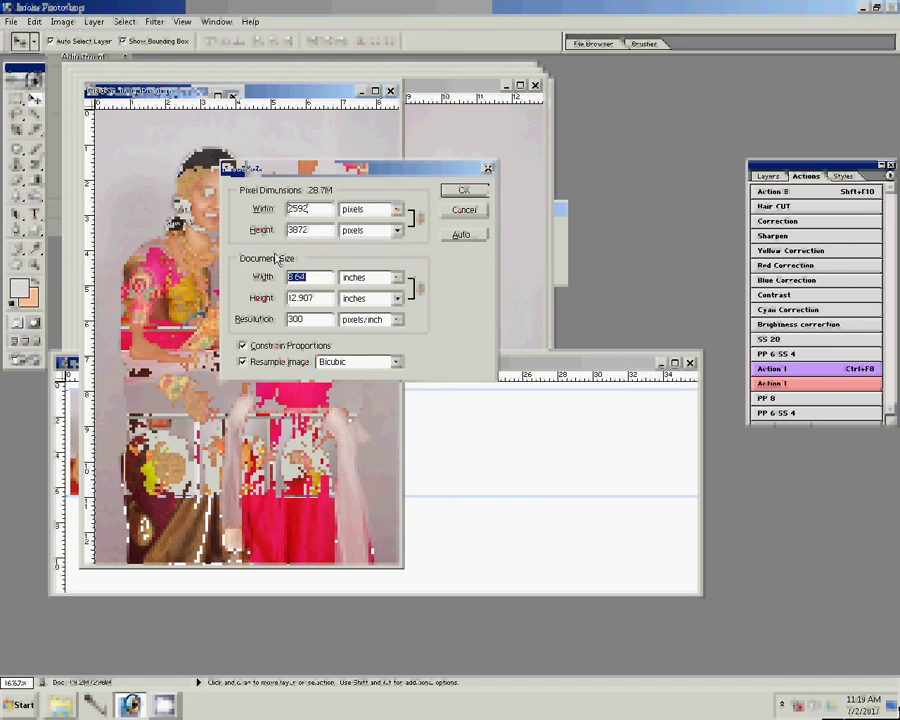
type("4")
left_click(462, 190)
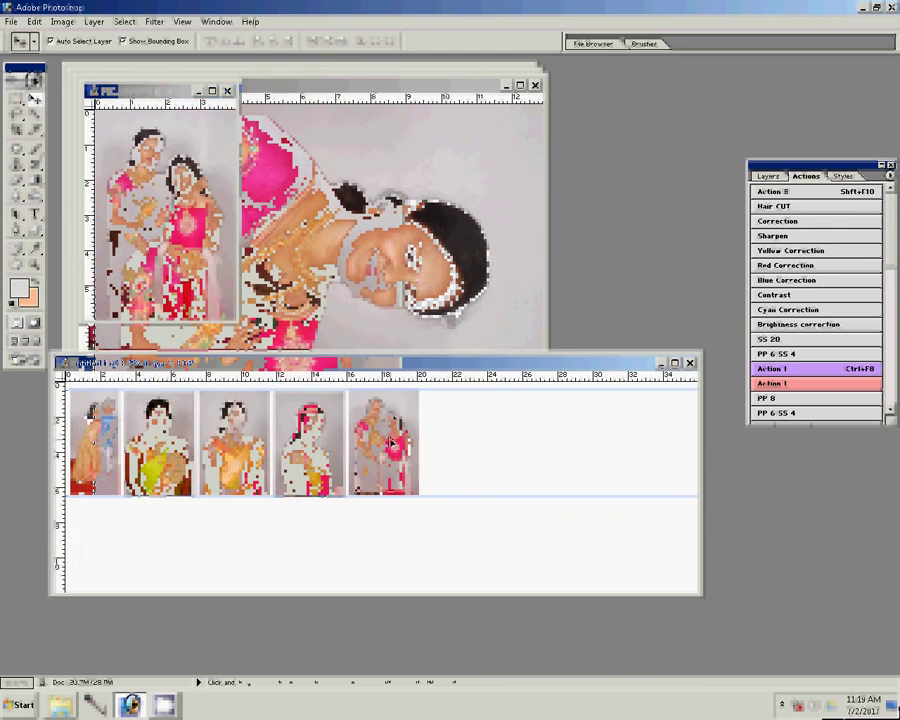
left_click(204, 238)
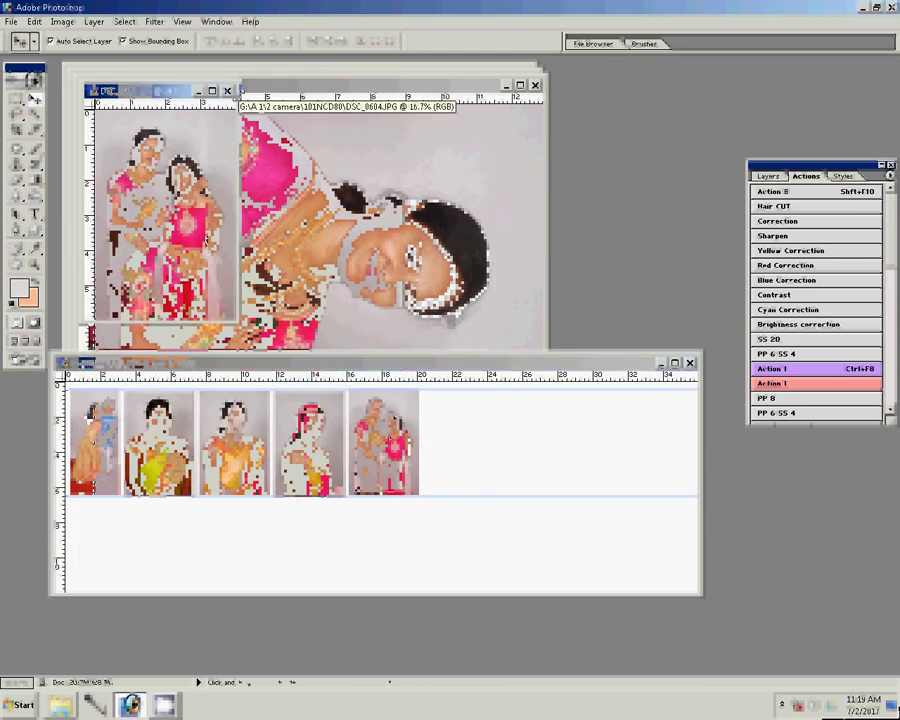
Rotate the pink-and-gold sari portrait 90° CW, resize to 4 inches, and drag it to the row's end
left_click(238, 92)
left_click(62, 21)
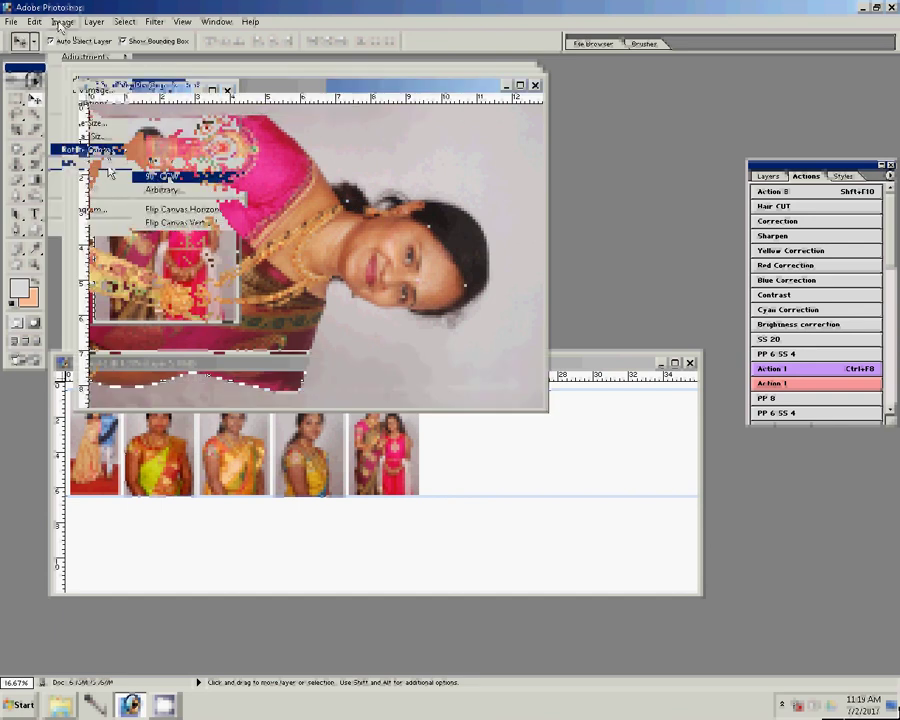
left_click(150, 176)
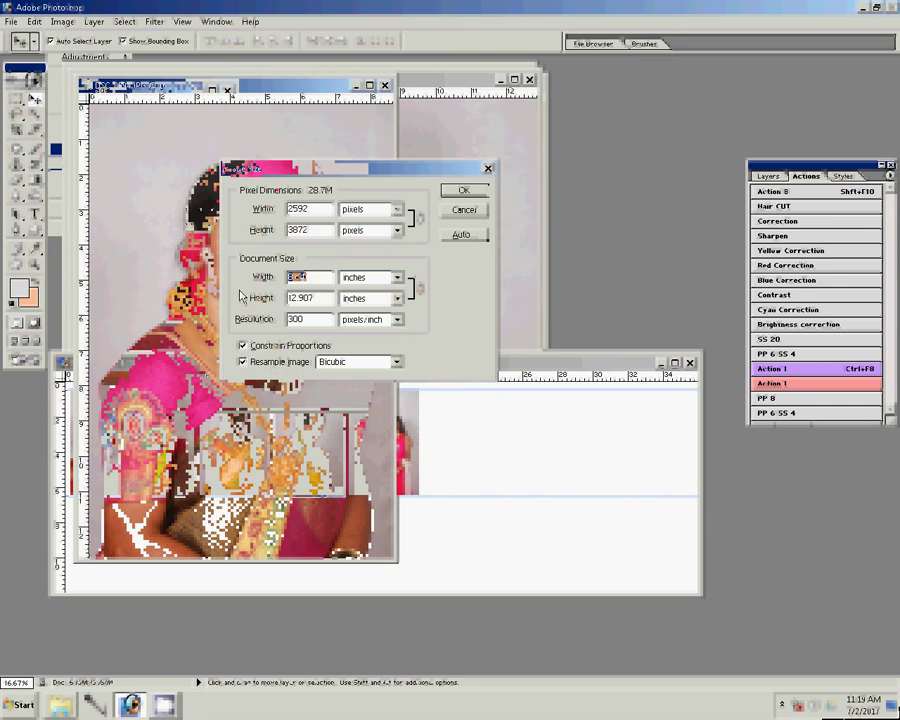
type("4")
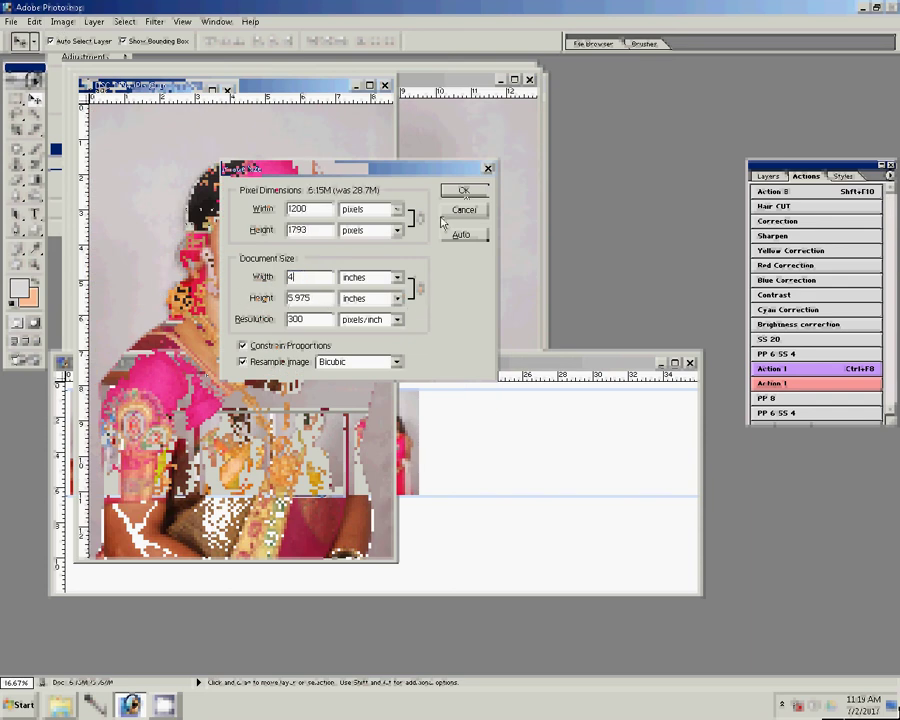
key("Return")
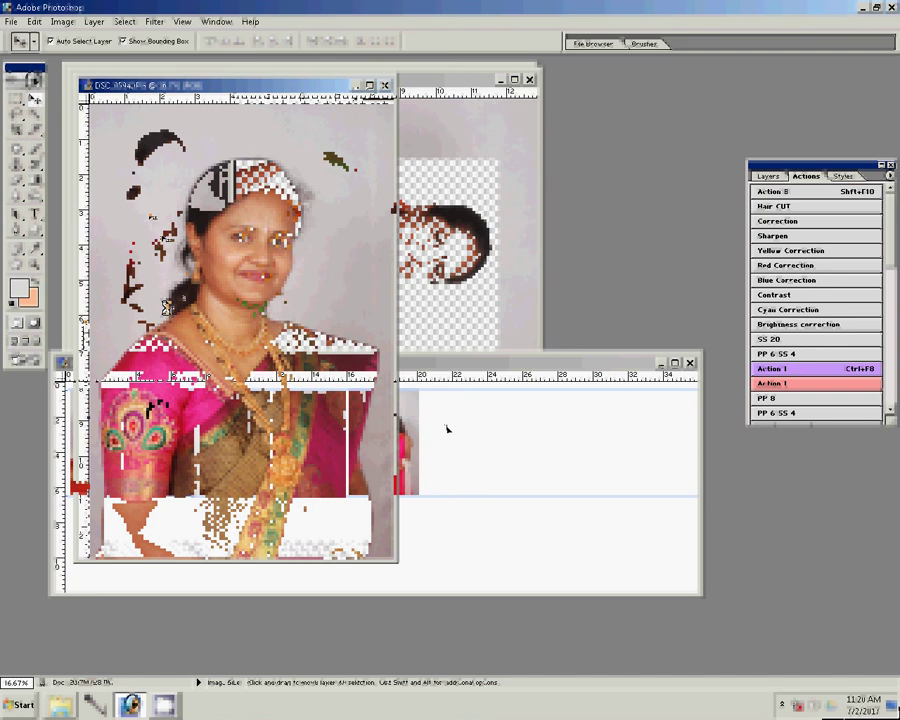
left_click_drag(437, 420, 446, 425)
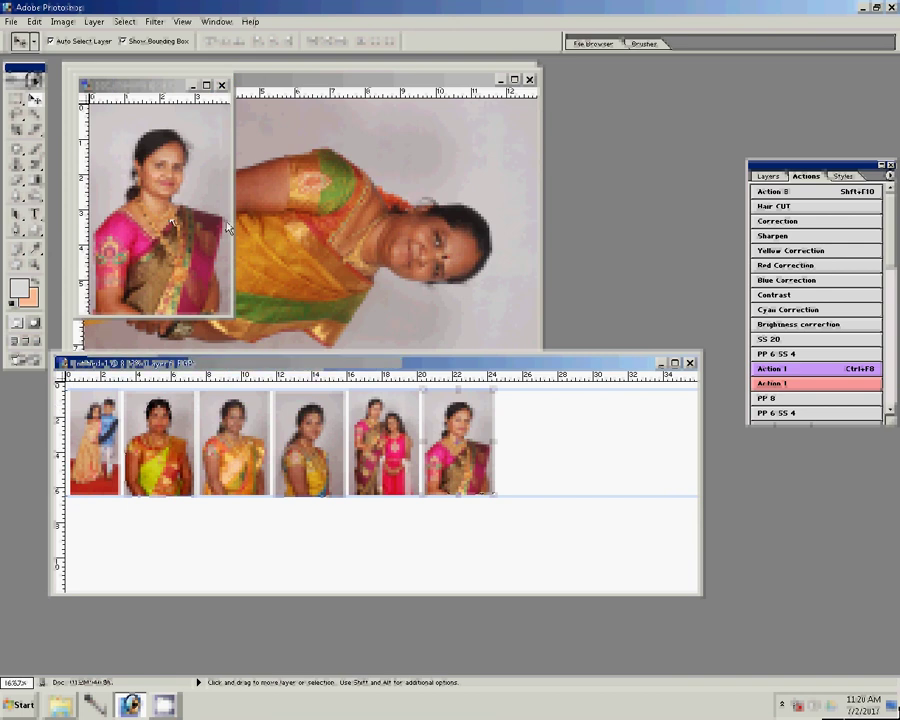
left_click(222, 85)
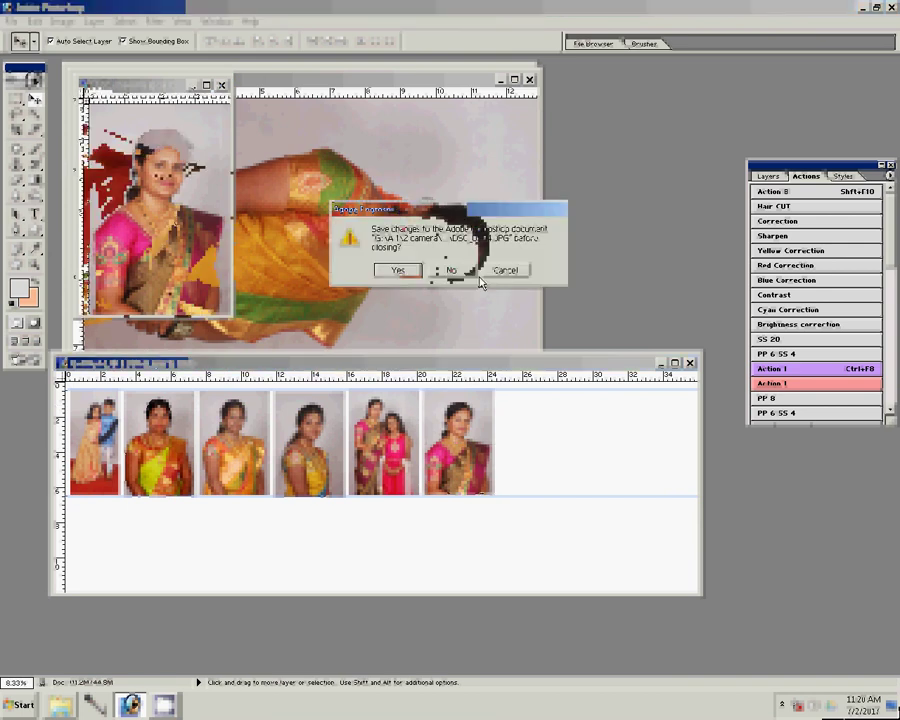
Decline saving changes so the pink-sari source JPG closes unsaved
left_click(451, 270)
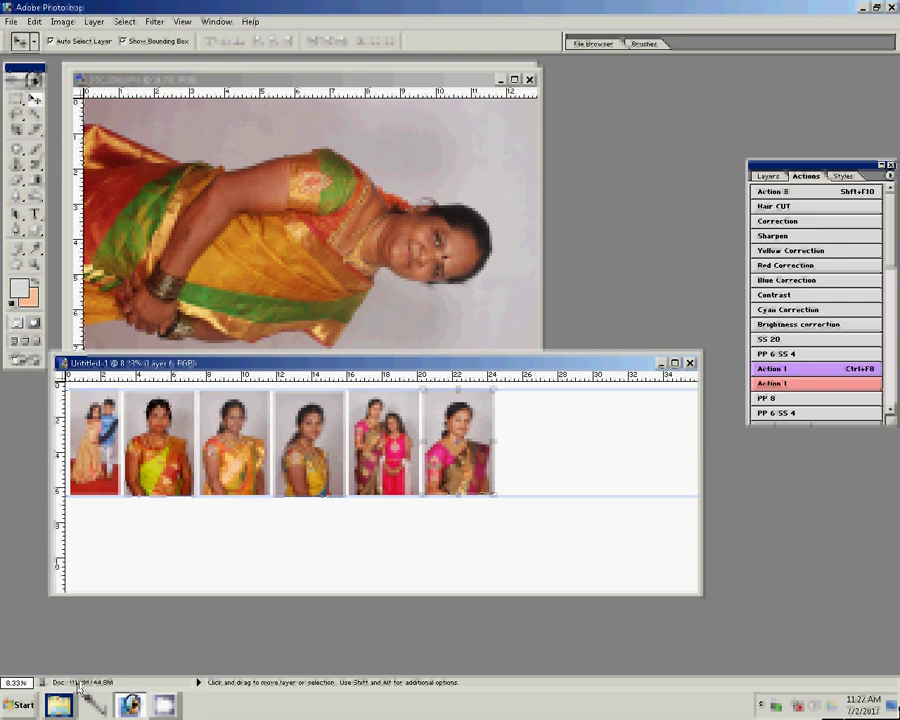
left_click(80, 688)
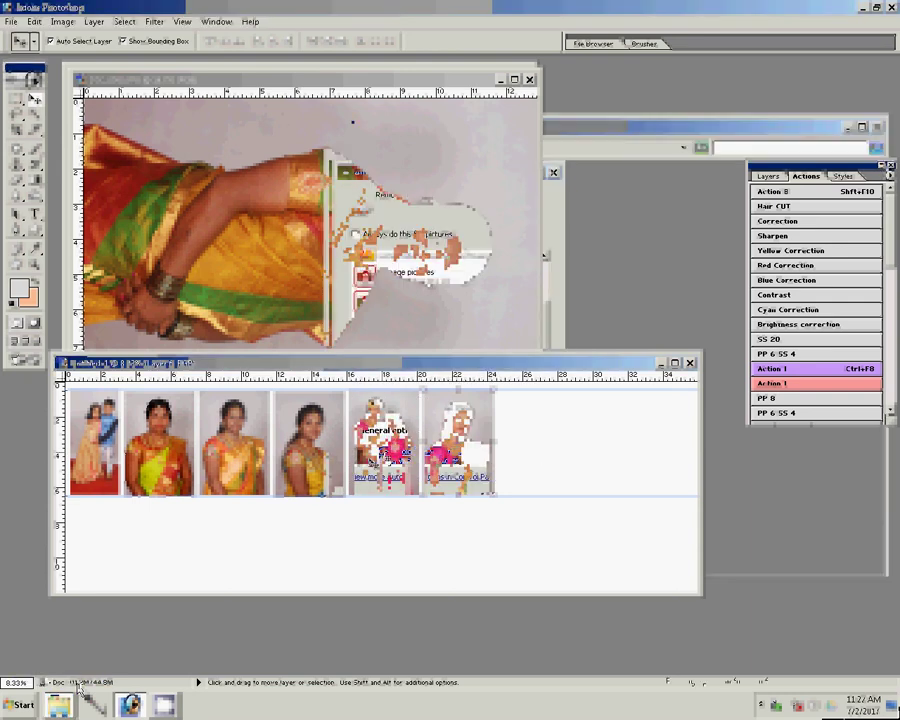
Open DSC_0001 from the camera card's DCIM camera folder in Photoshop
left_click(490, 228)
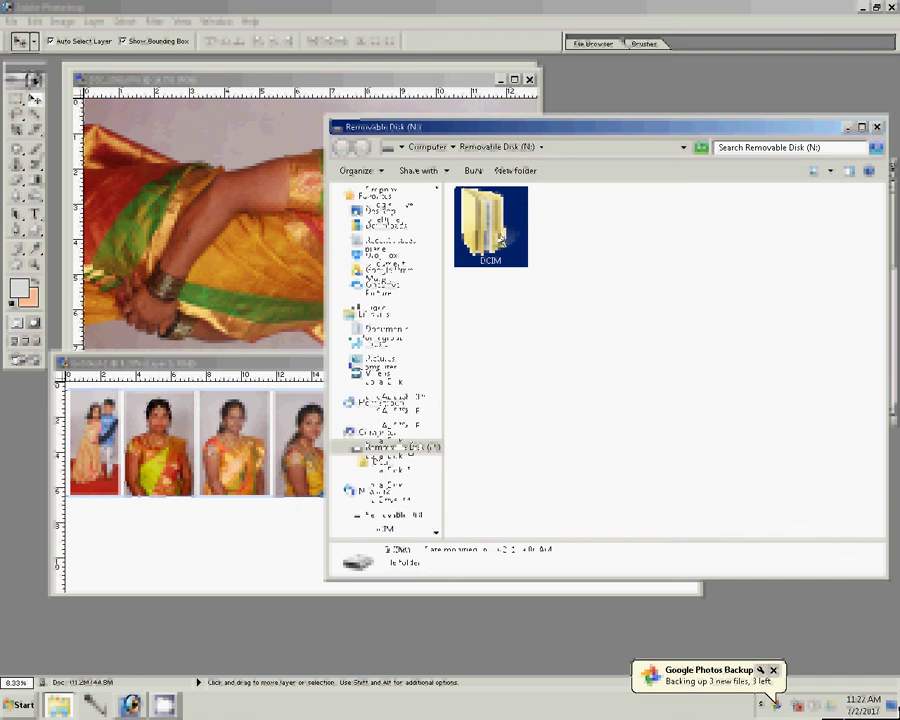
double_click(500, 238)
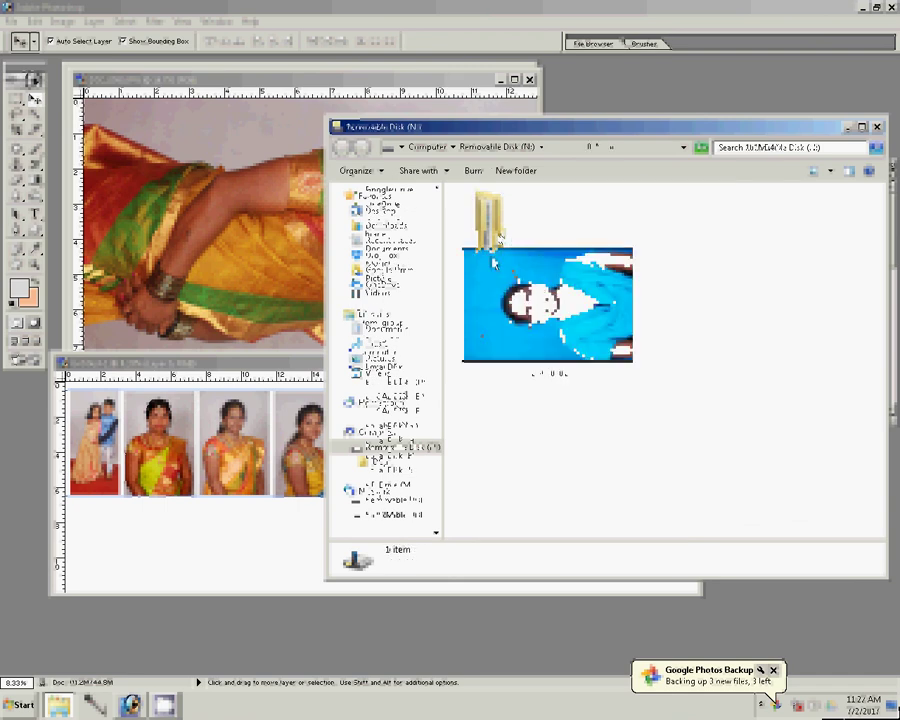
double_click(493, 262)
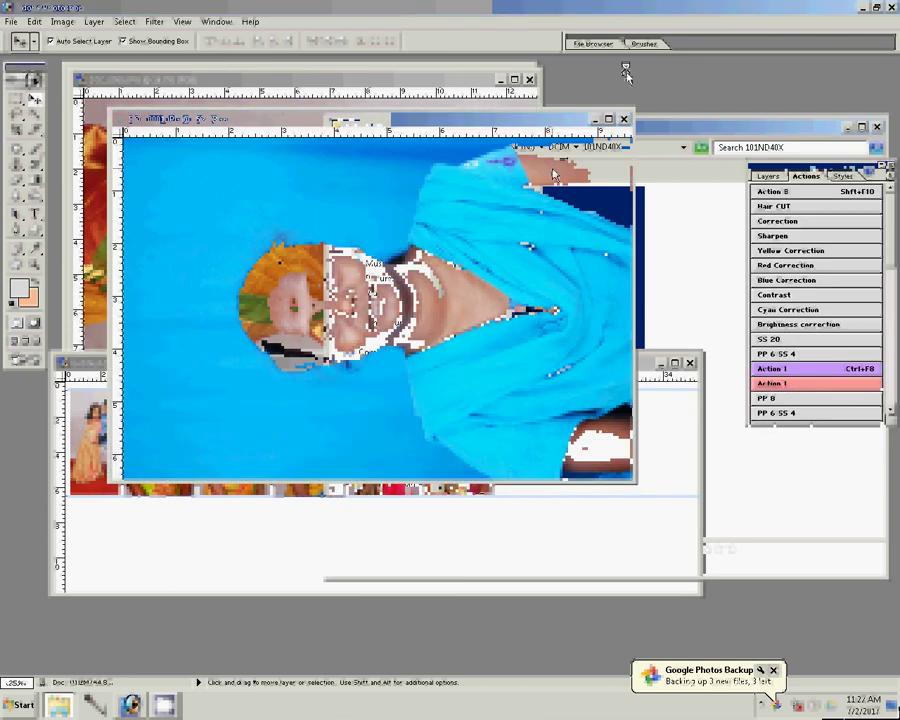
Rotate the blue-background portrait upright, crop it to 3.4 × 4.4 cm at 300 ppi, and zoom in
left_click(62, 21)
mouse_move(125, 152)
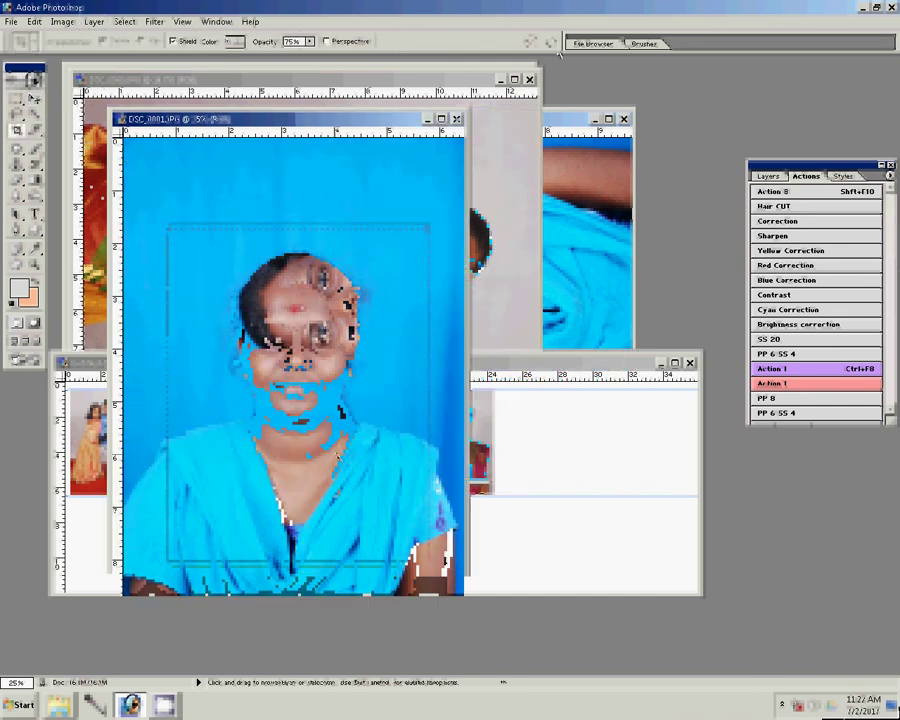
key("Return")
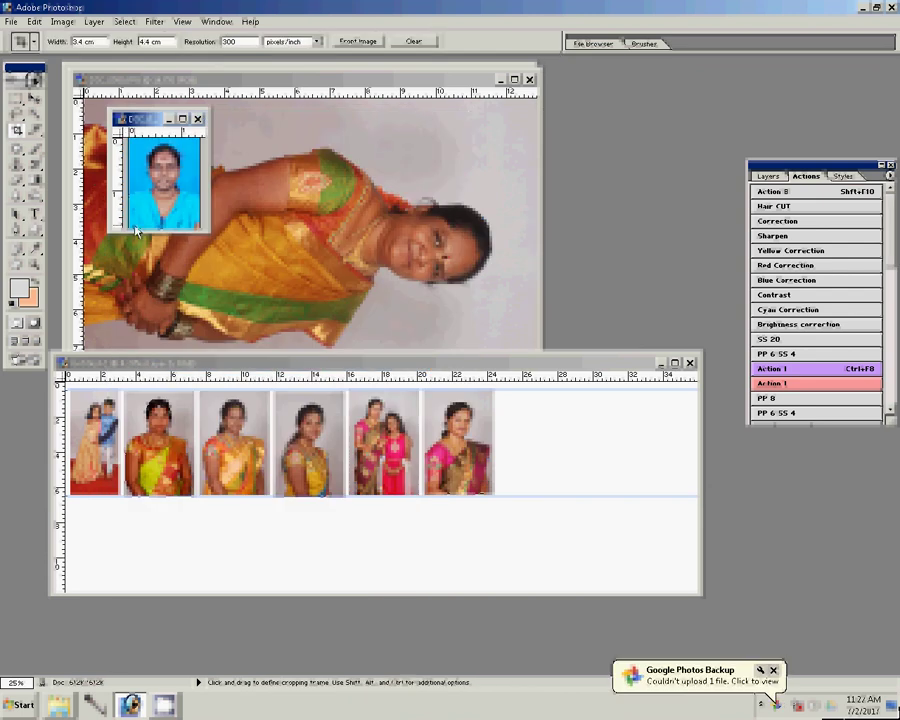
key("z")
left_click(336, 42)
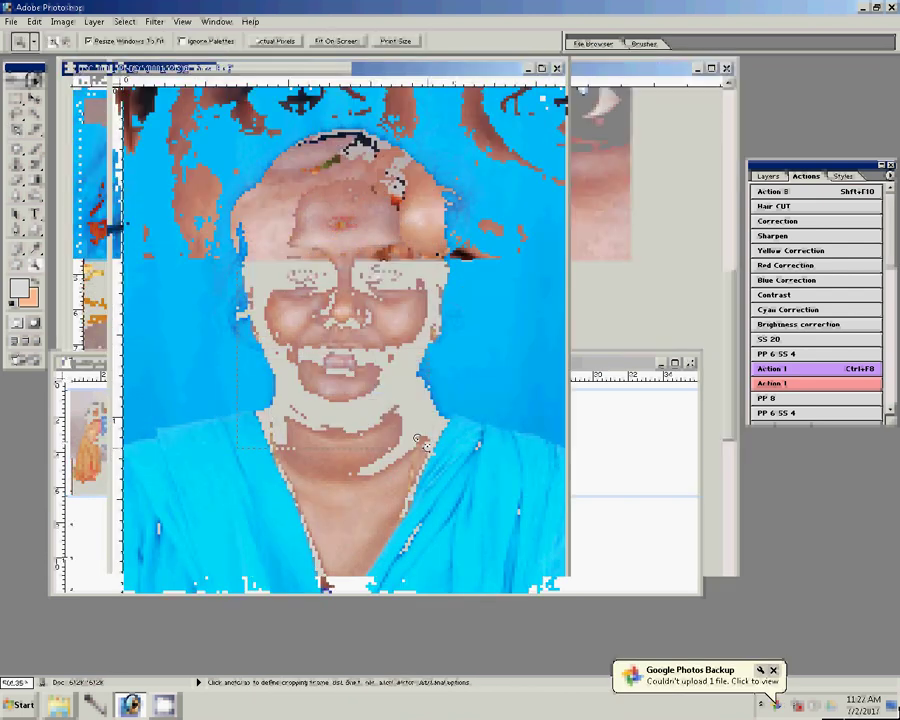
Patch the blemishes on both cheeks and the chin with clean skin, then zoom out
left_click(19, 150)
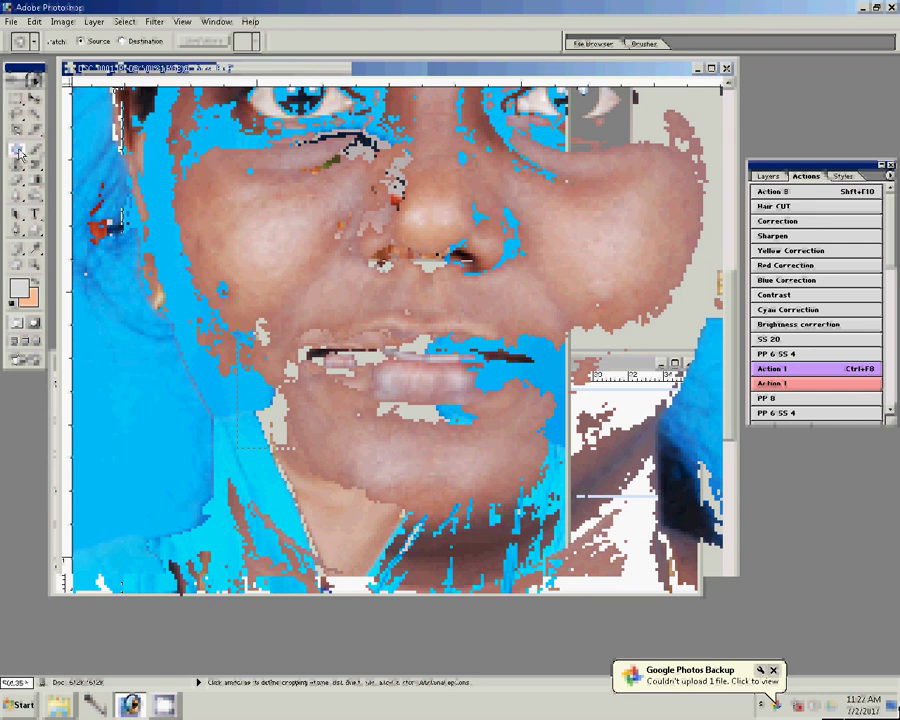
left_click_drag(226, 282, 224, 304)
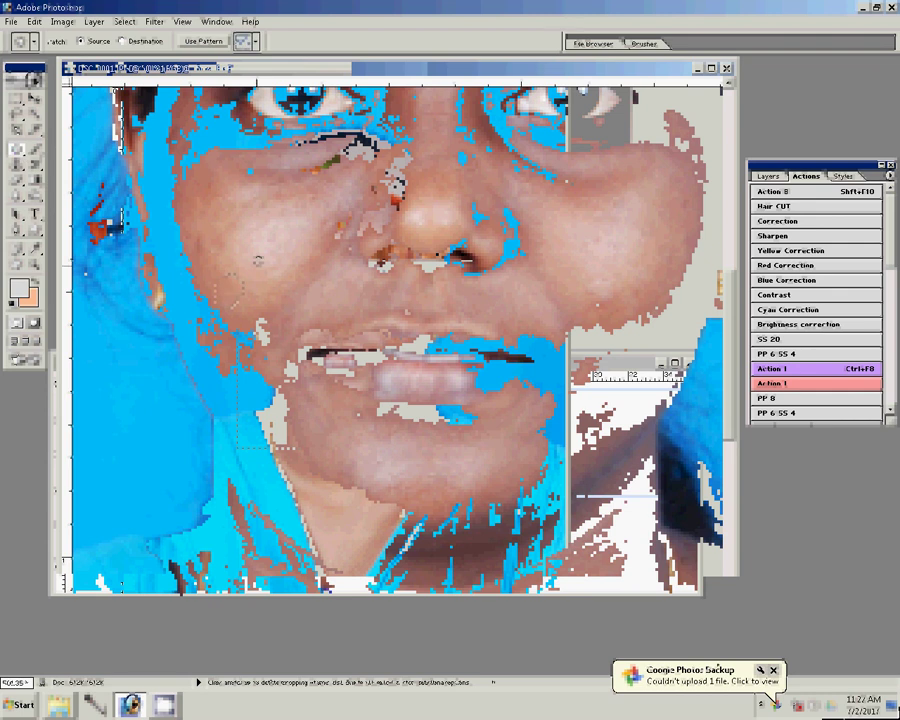
left_click_drag(258, 262, 305, 427)
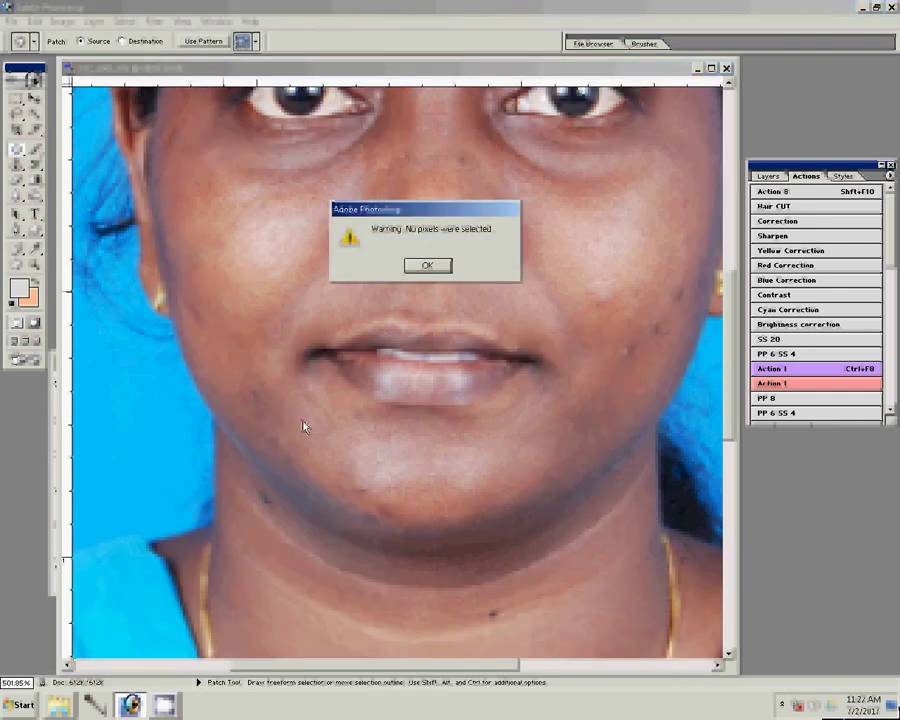
key("Return")
mouse_move(258, 378)
left_mouse_down()
mouse_move(268, 422)
mouse_move(350, 496)
left_mouse_up()
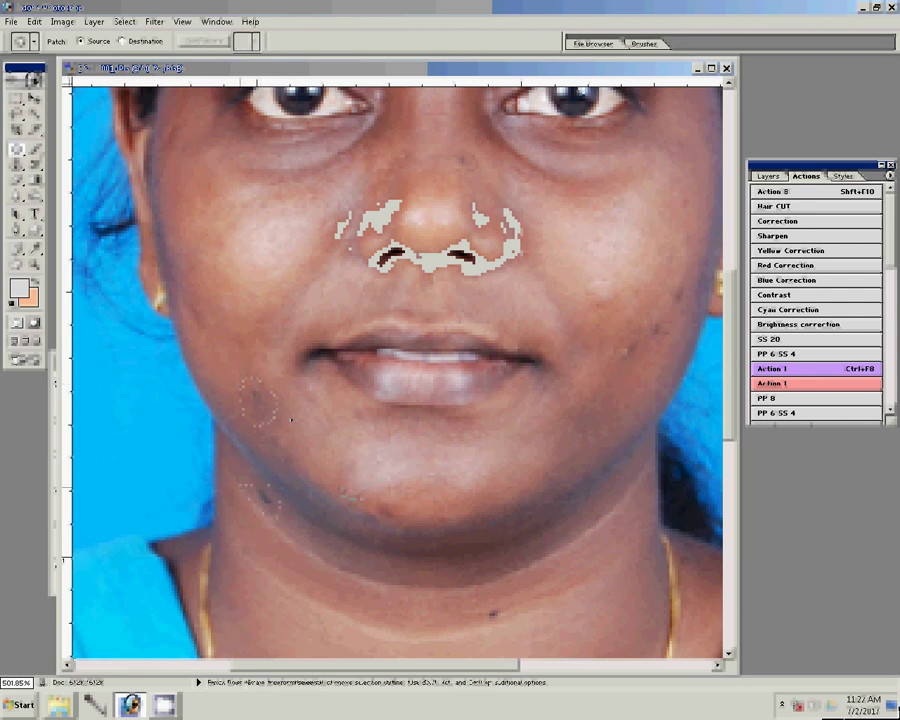
left_click_drag(258, 402, 262, 497)
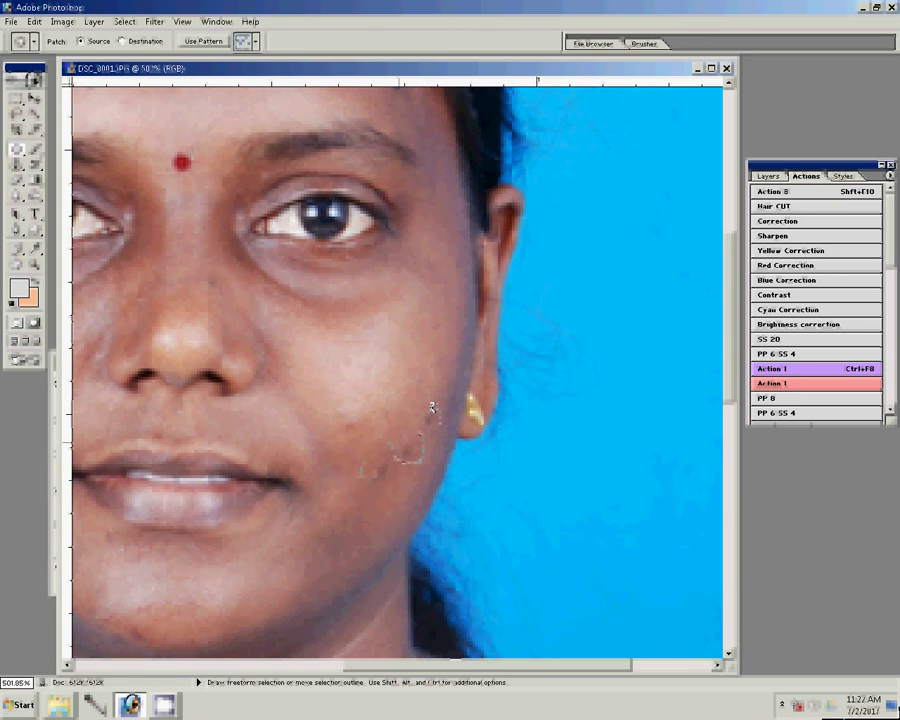
left_click_drag(346, 437, 377, 451)
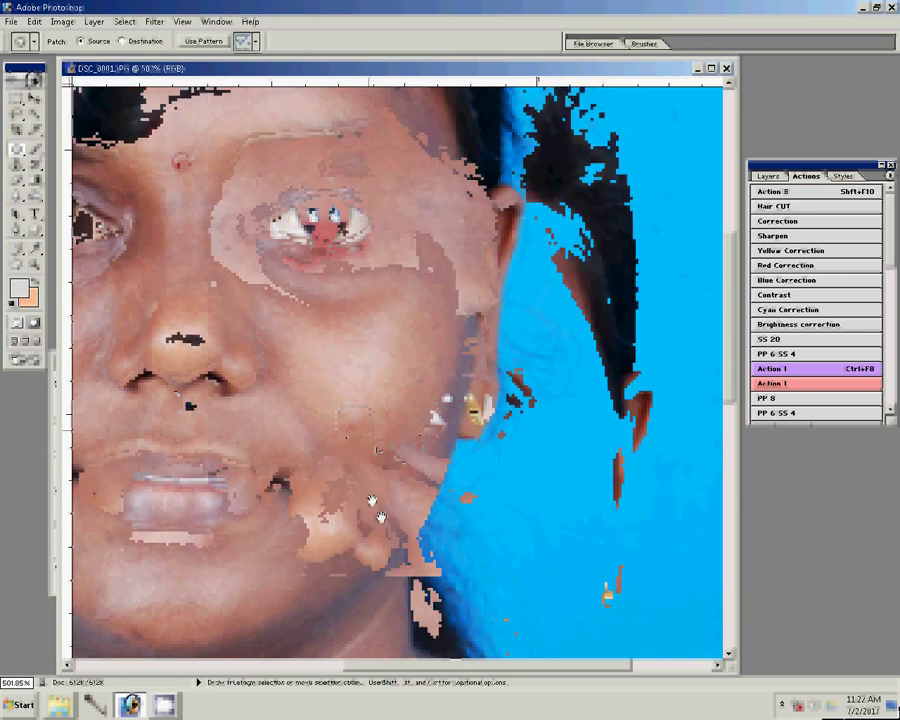
key("z")
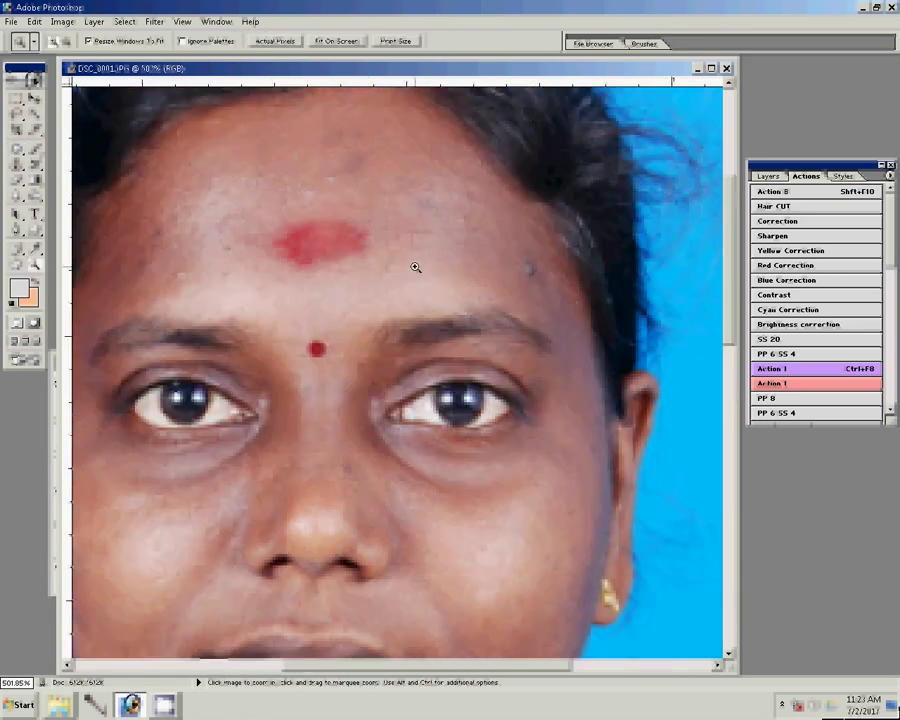
left_click(425, 268, "alt")
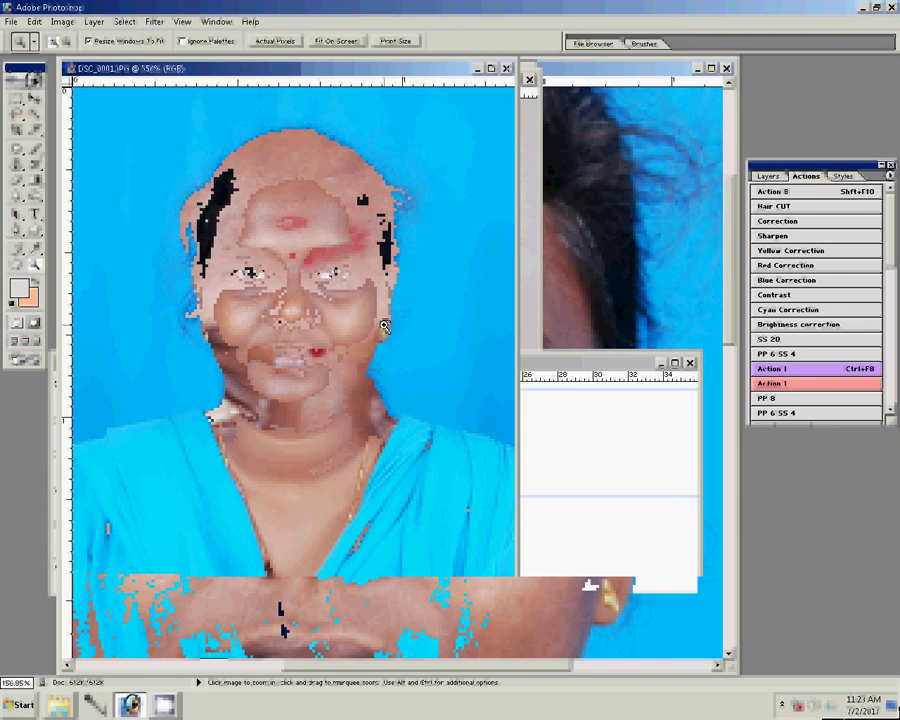
Soften the portrait's skin with a smaller Blur brush, adjust Color Balance, and run the 'PP 8' action
key("r")
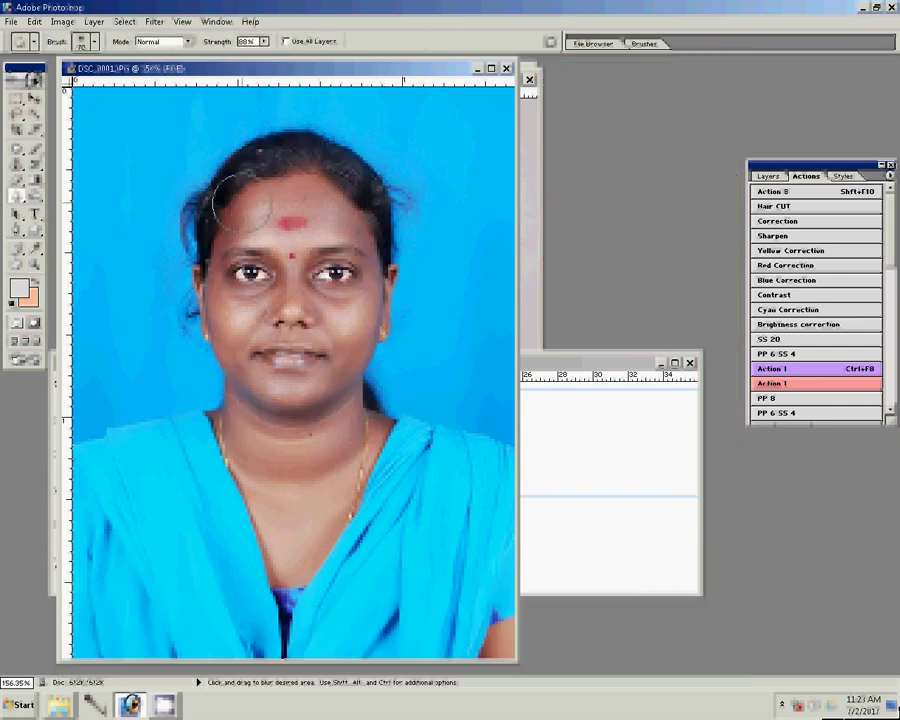
key("bracketleft")
key("bracketleft")
key("bracketleft")
key("ctrl+b")
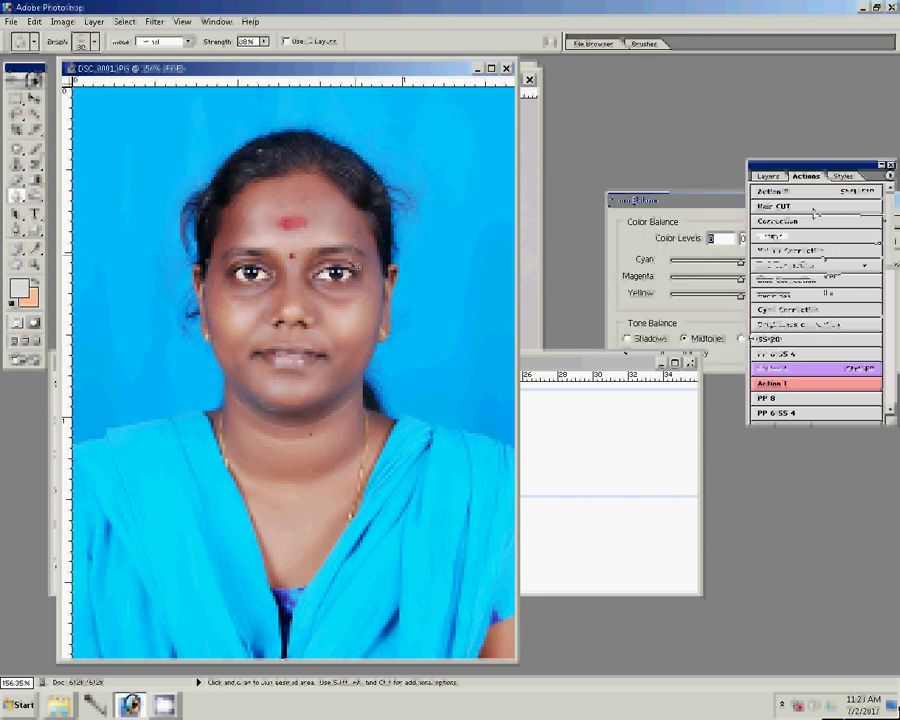
key("Tab")
key("Tab")
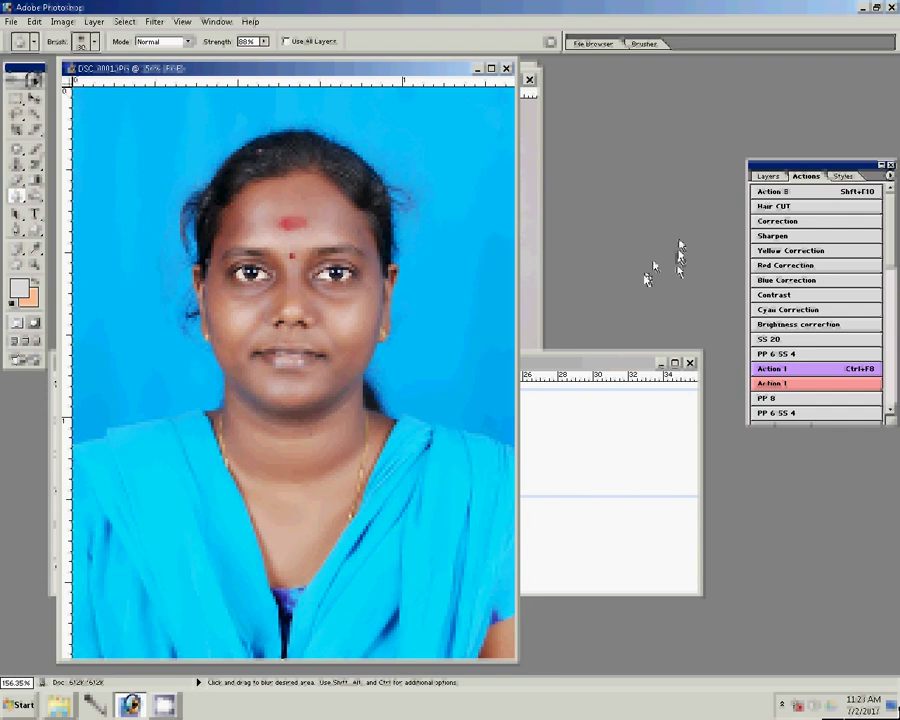
left_click(789, 399)
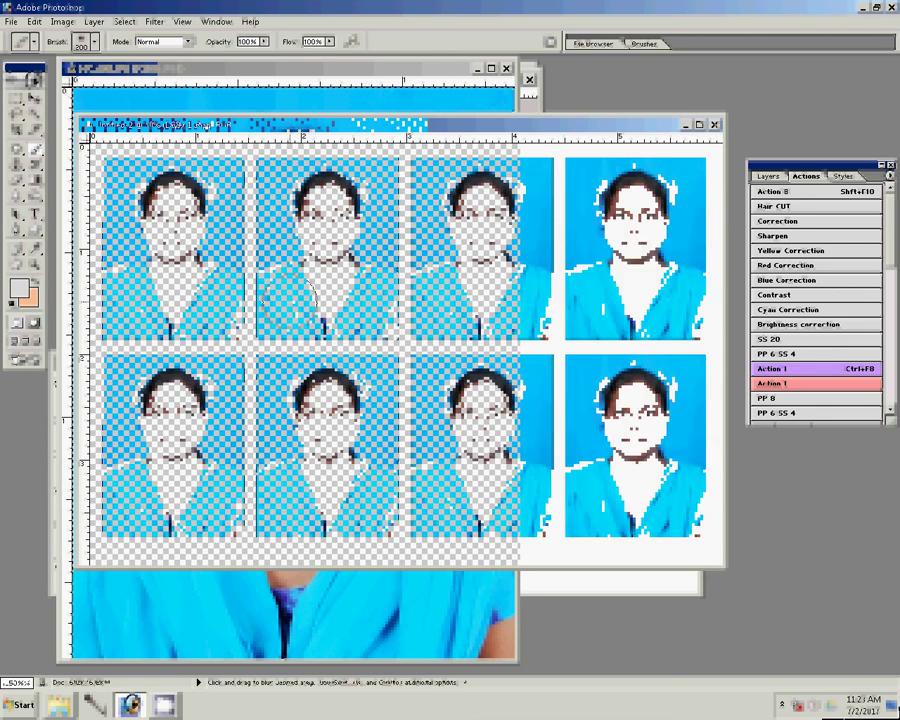
Print the eight-copy passport photo sheet, then close it without saving
left_click(62, 21)
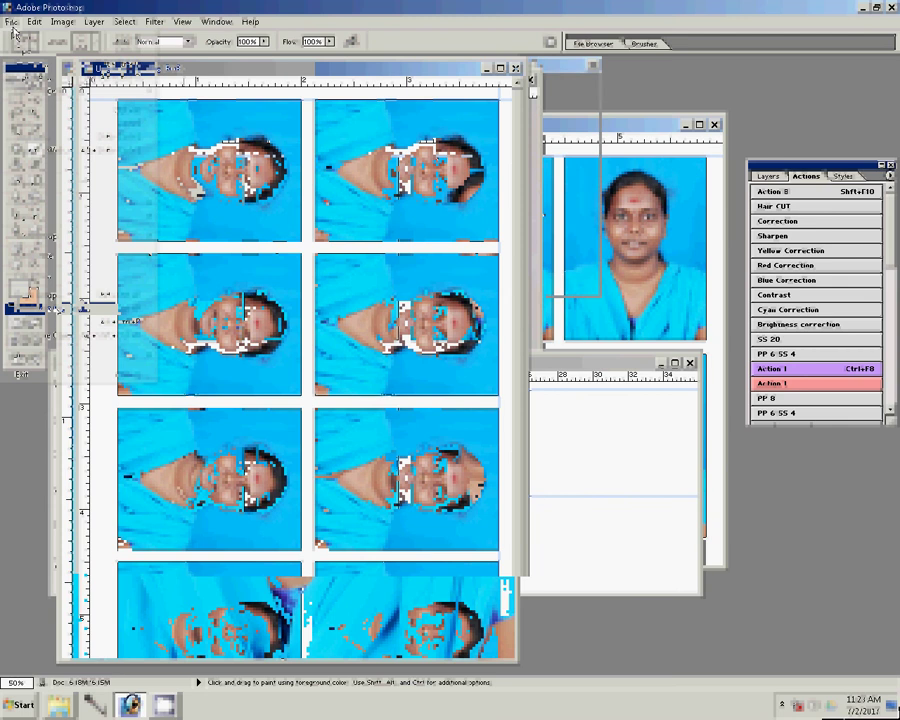
key("ctrl+p")
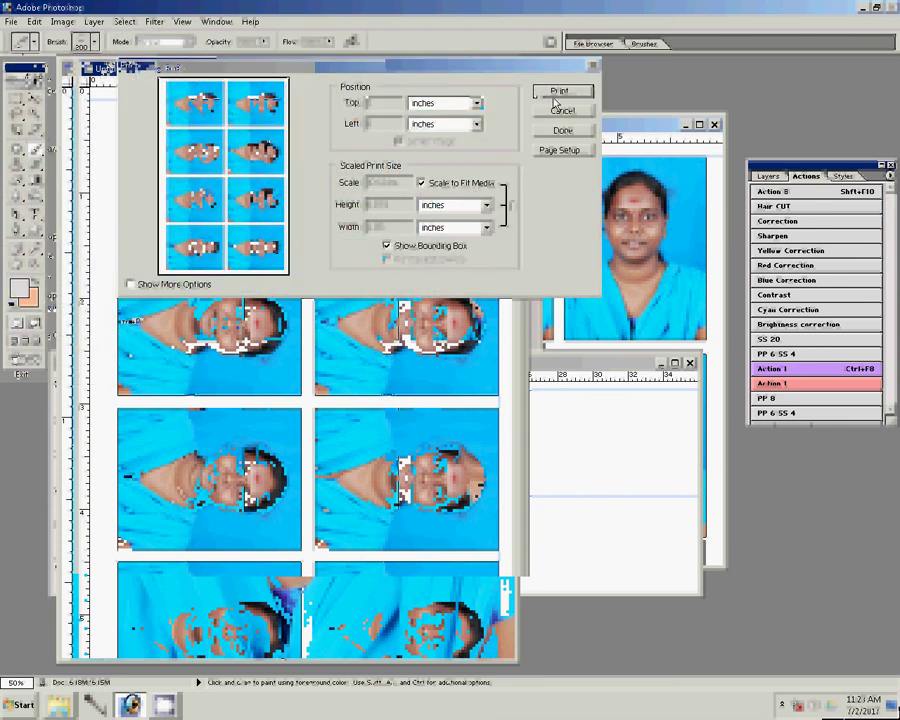
left_click(556, 92)
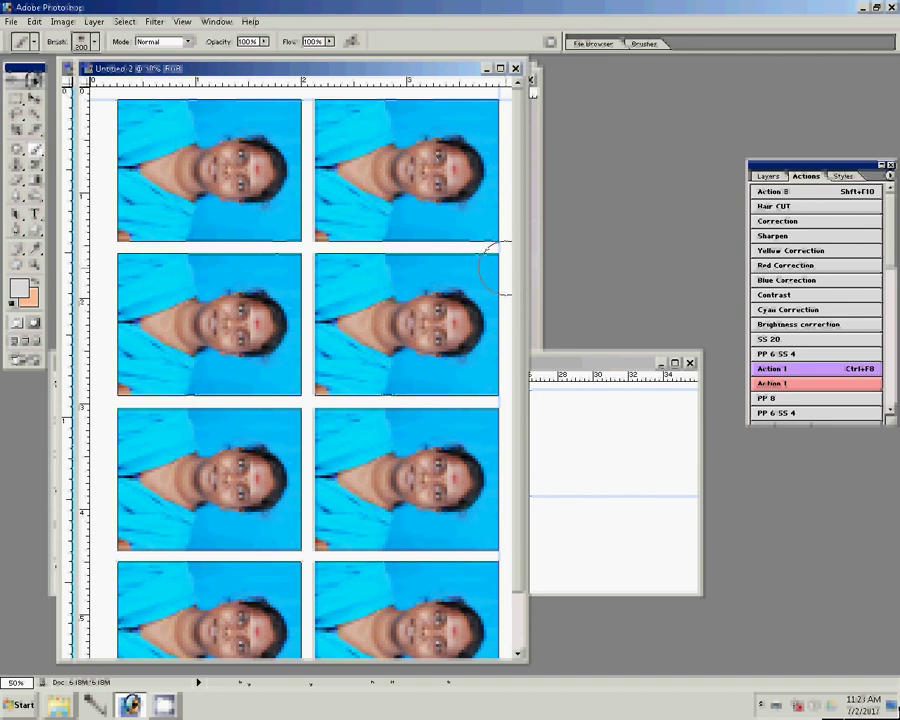
left_click(507, 69)
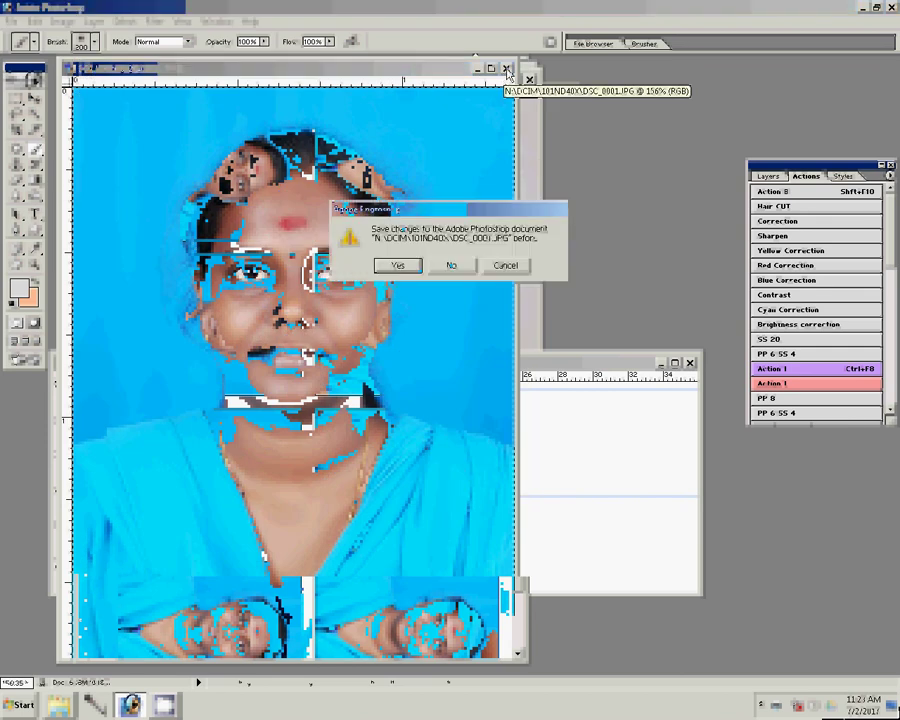
left_click(460, 265)
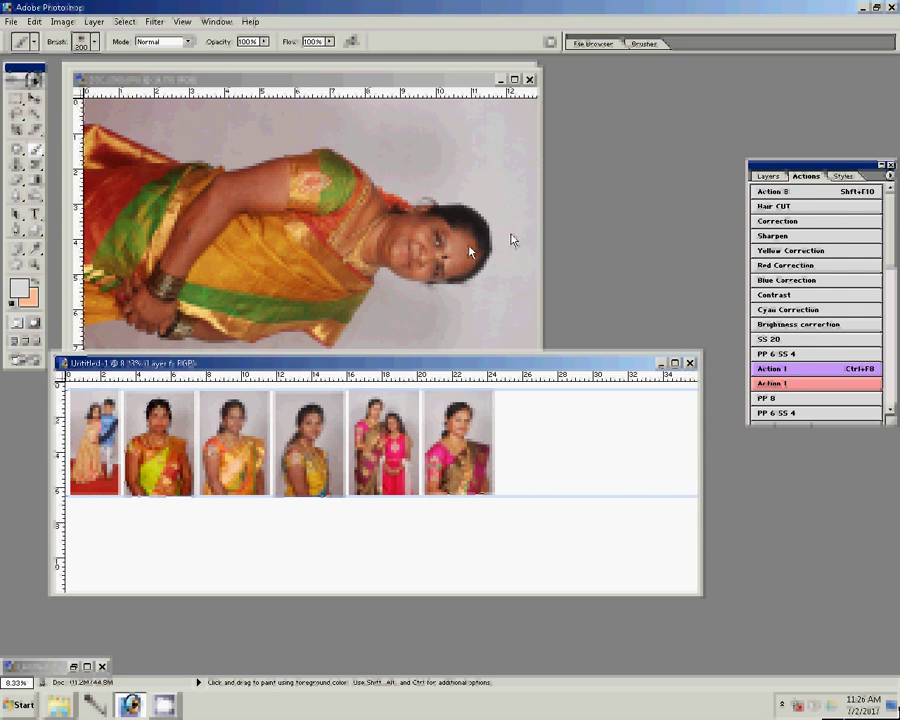
Rotate the sari portrait upright, resize it to 4 inches wide, and close the original
left_click(60, 22)
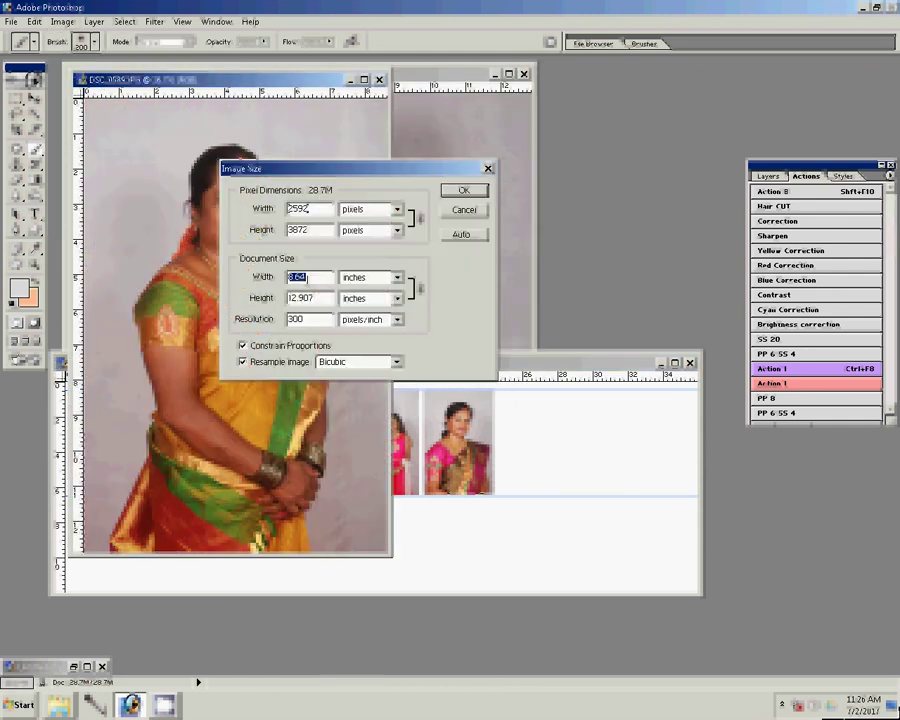
type("4")
left_click(461, 191)
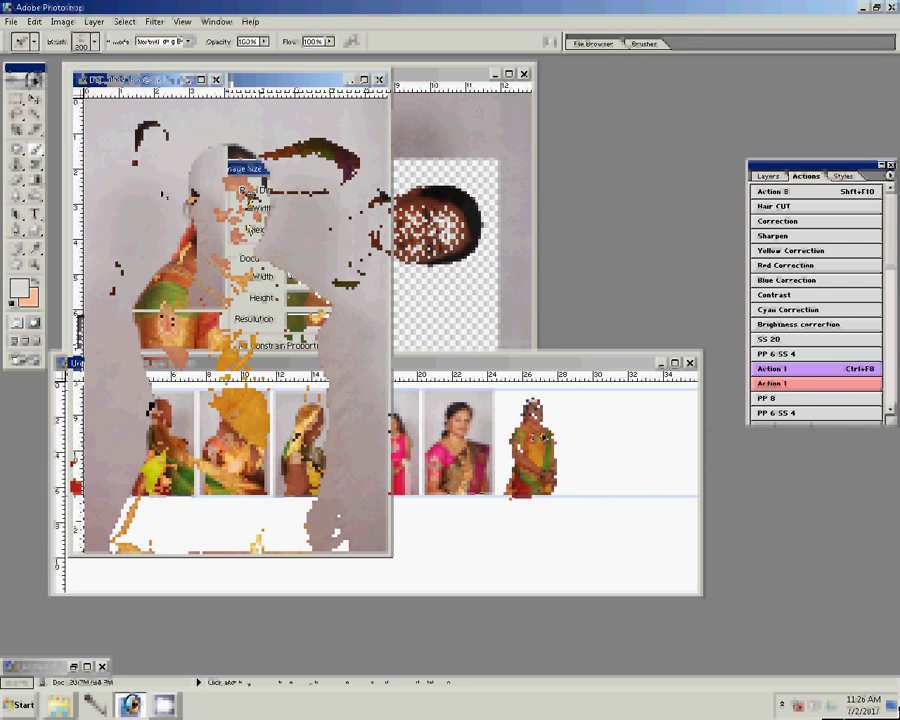
left_click(215, 80)
Discard the previous original, then rotate the green-saree portrait upright and set its width to 8
left_click(449, 271)
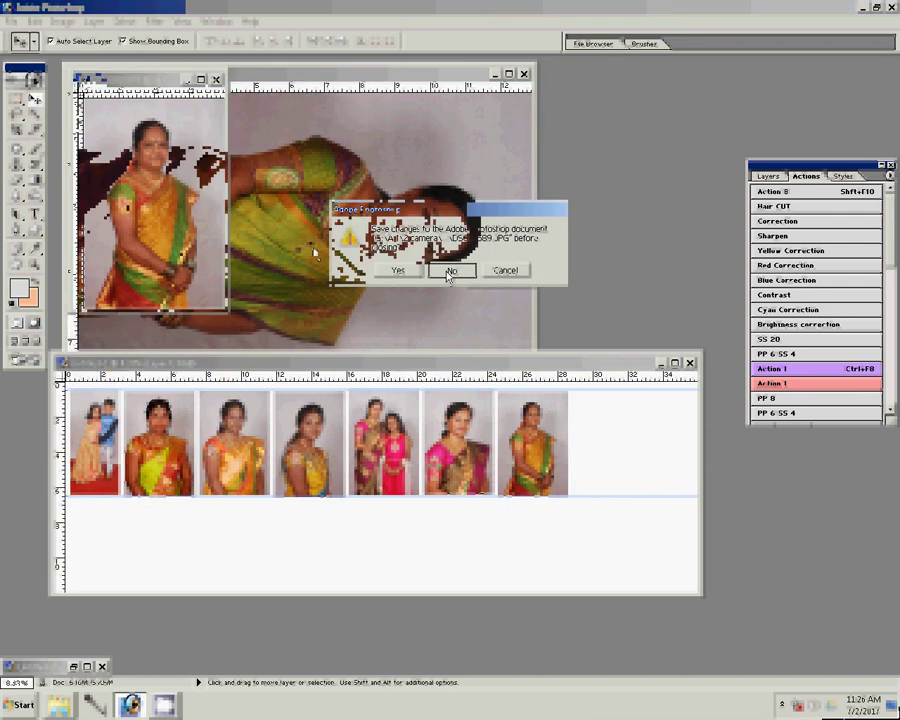
left_click(60, 21)
mouse_move(108, 155)
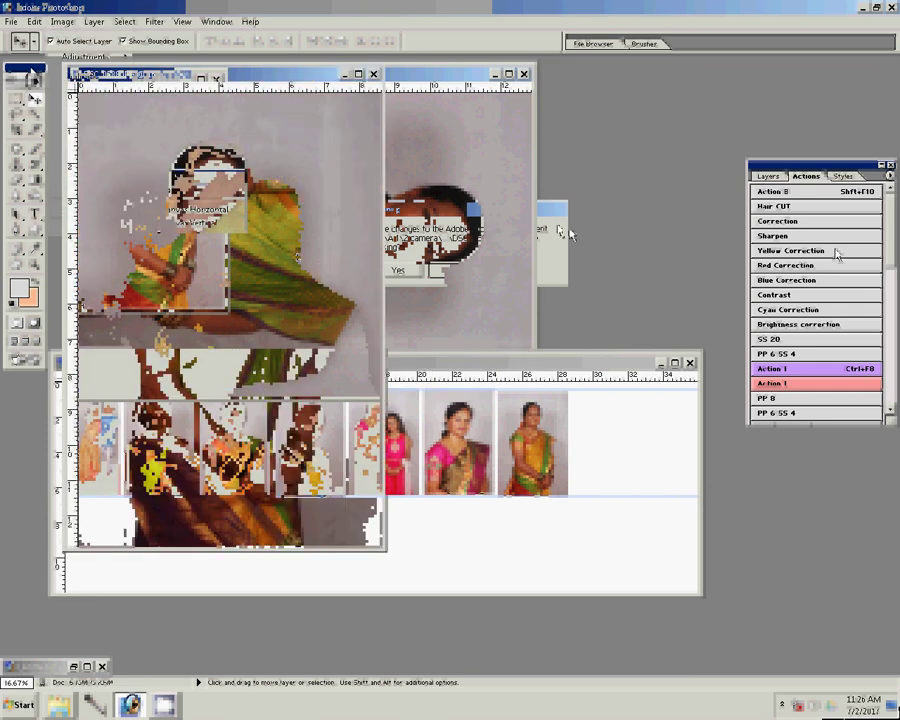
key("ctrl+alt+i")
key("Tab")
key("Tab")
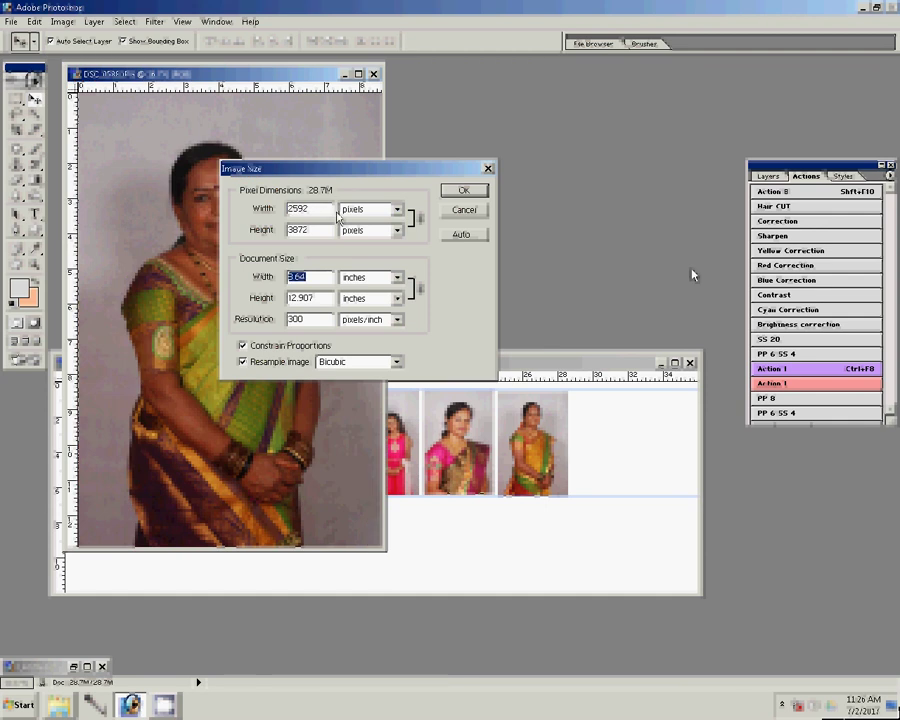
type("8")
key("Return")
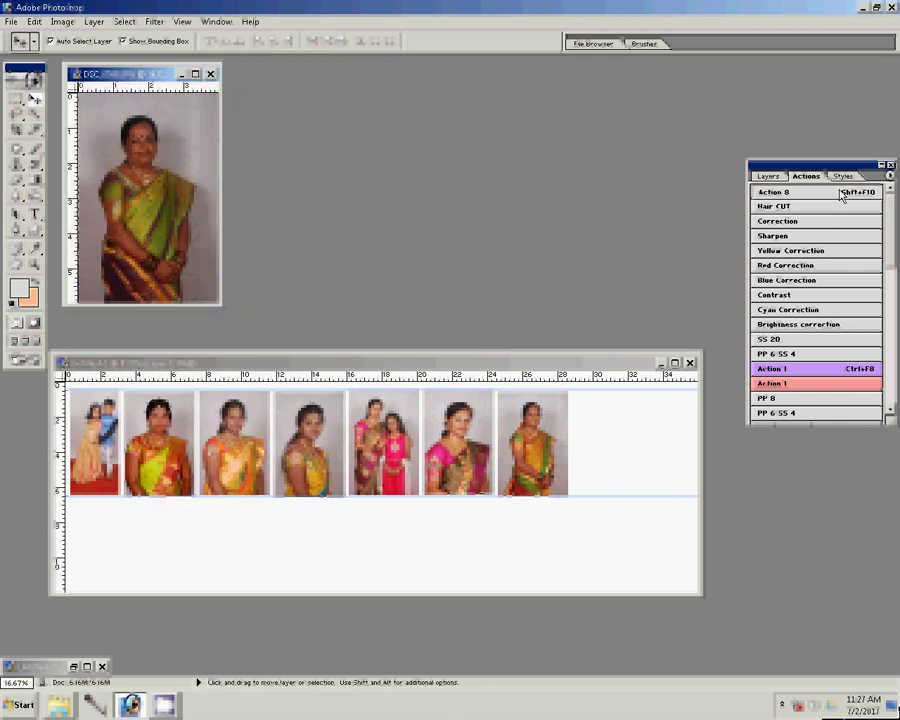
Apply the saved Correction action, then close the portrait and passport sheet unsaved
left_click(796, 221)
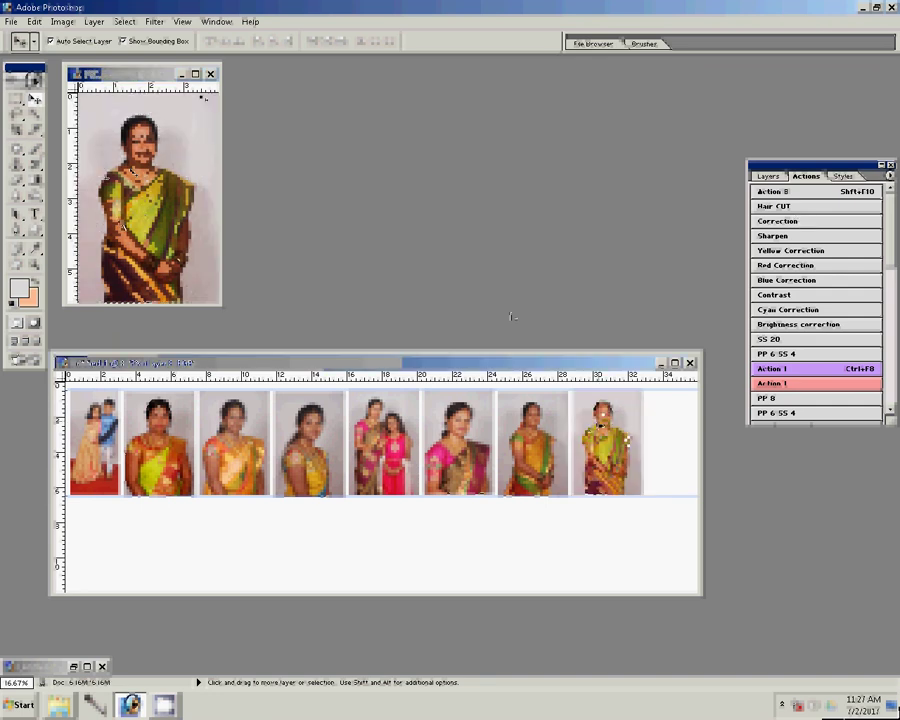
left_click(458, 270)
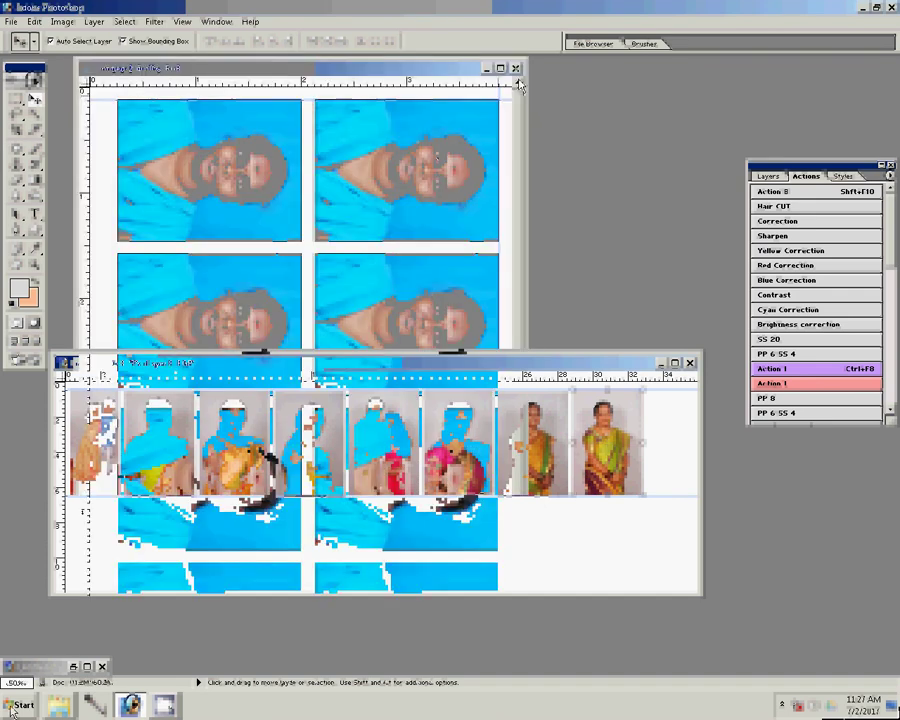
left_click(516, 68)
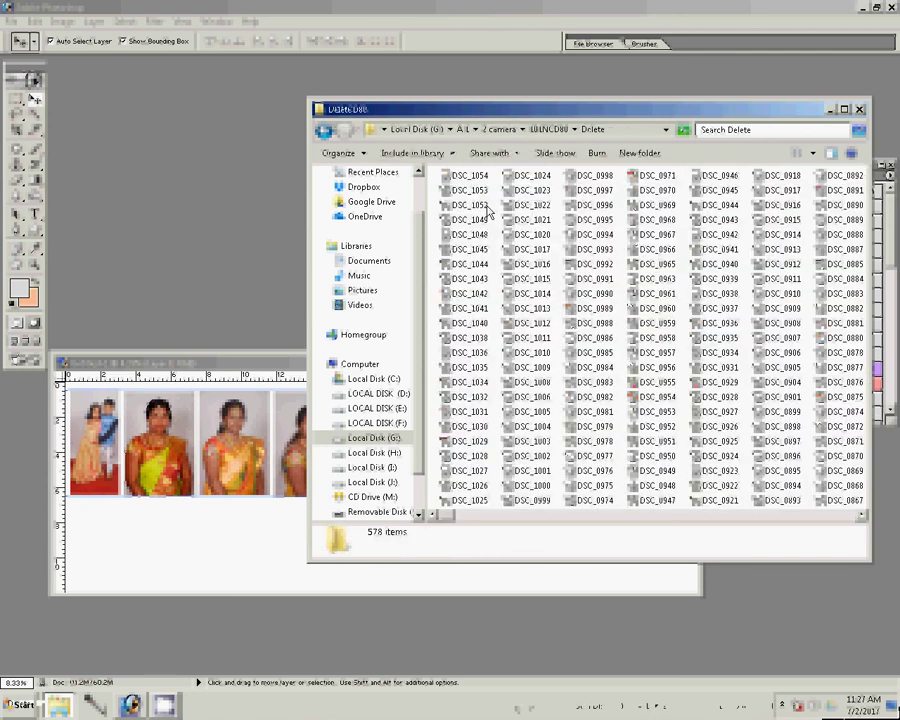
Return to the 101NCD80 folder and drag the eight used photos into the Delete folder
key("ctrl+v")
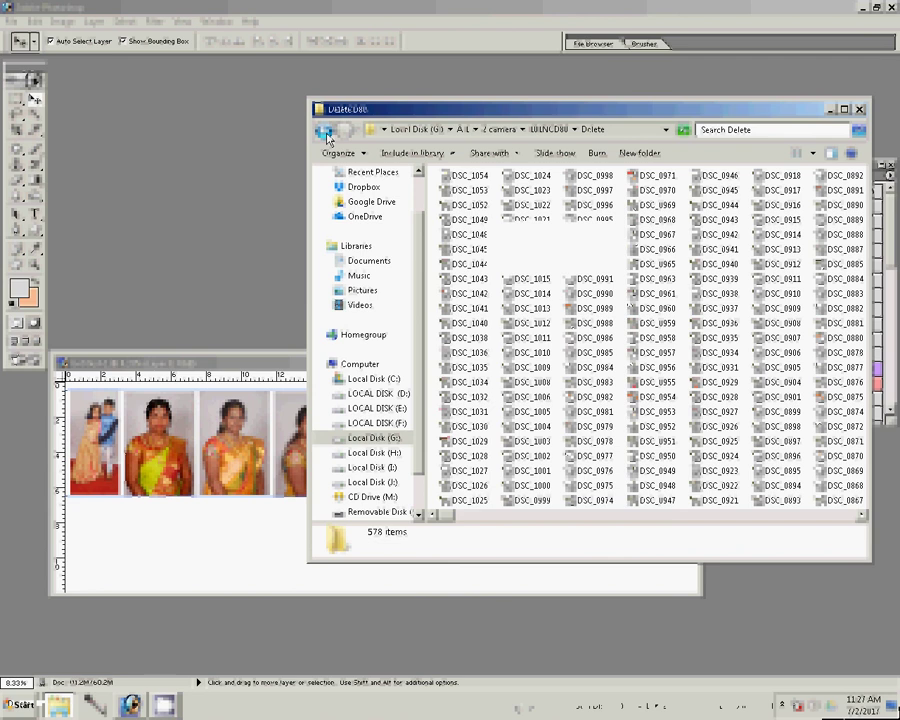
left_click(326, 133)
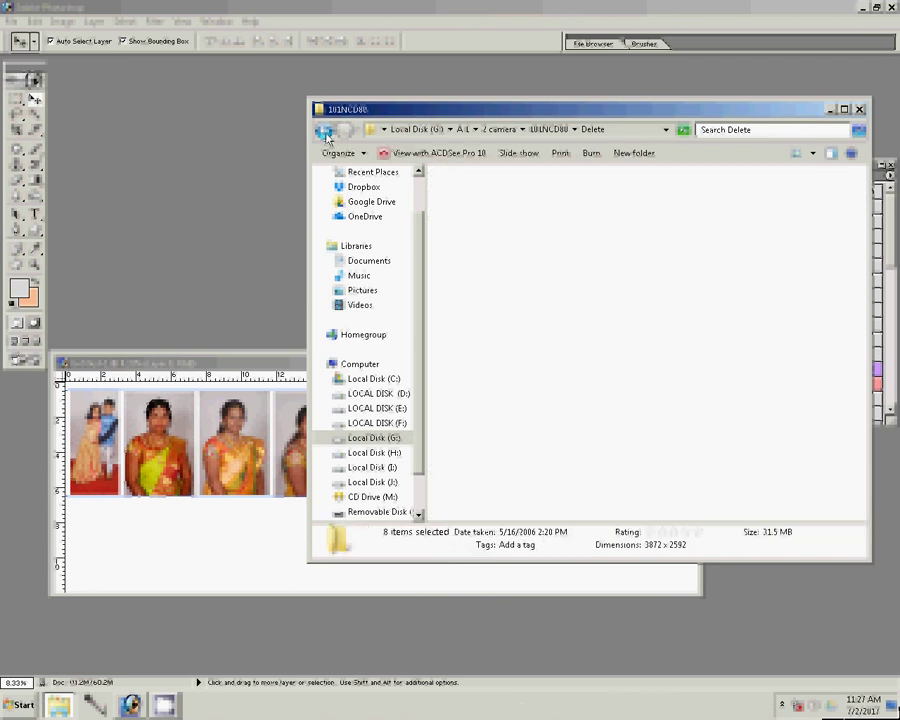
scroll(755, 383, "down", 2)
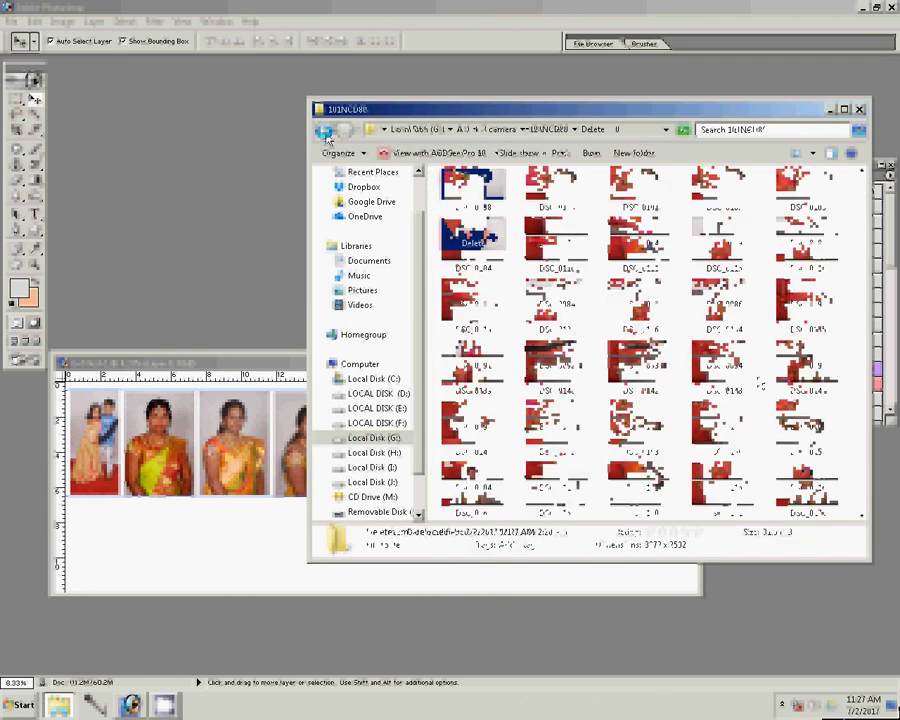
scroll(755, 383, "down", 3)
left_click_drag(755, 383, 755, 383)
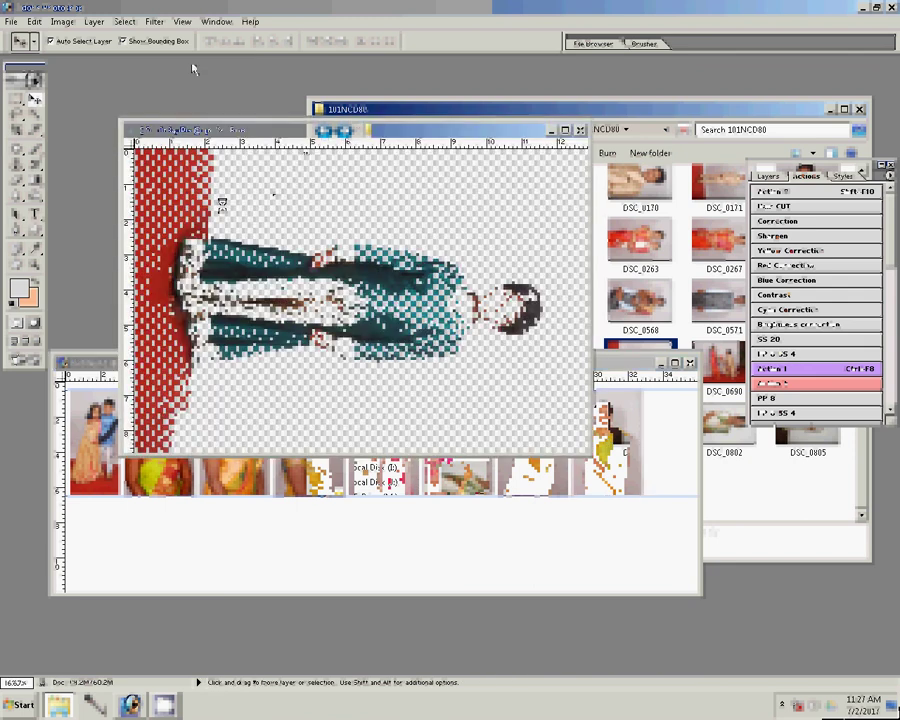
Rotate the boy's portrait upright and resize it to 4 inches wide
key("alt+i")
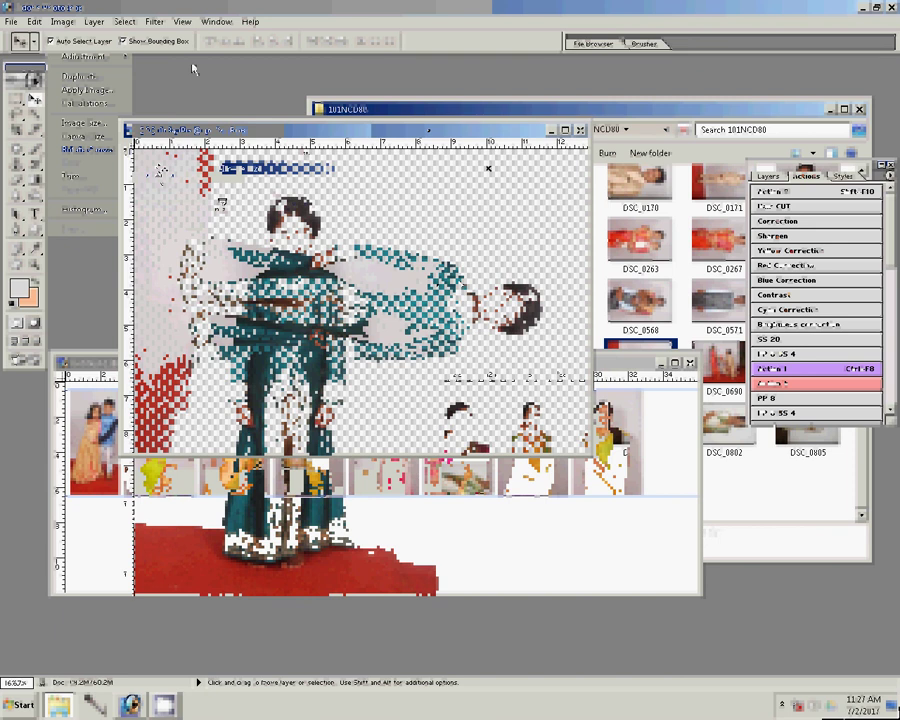
key("ctrl+alt+i")
type("4")
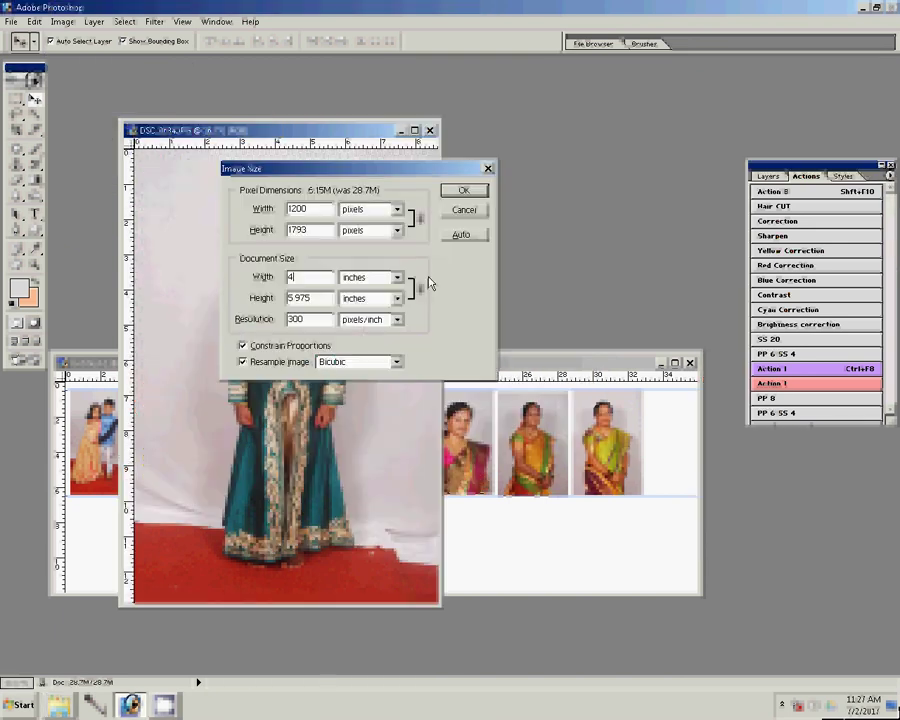
key("Return")
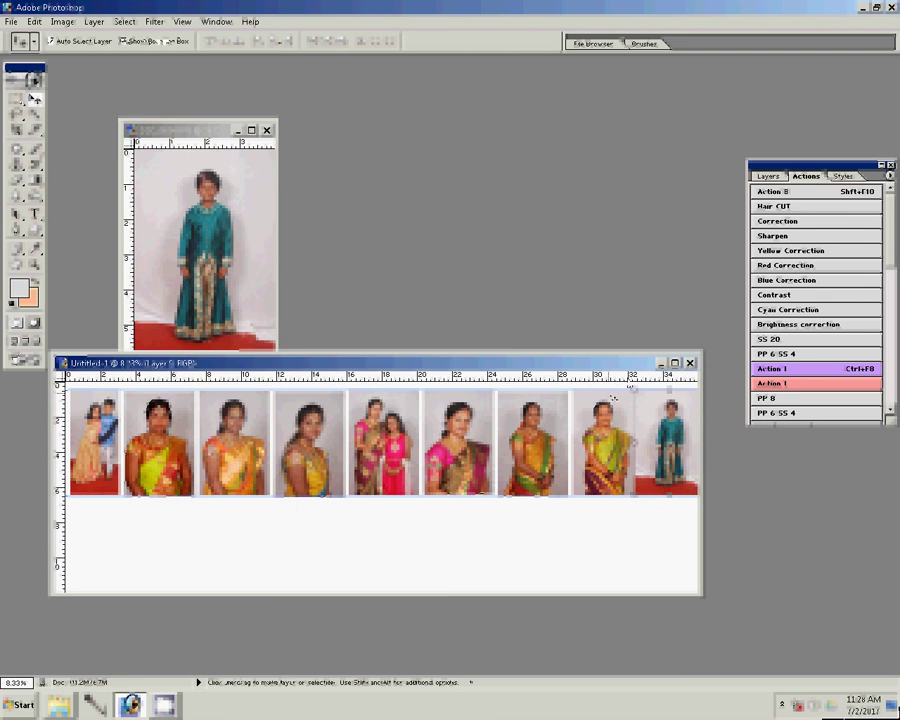
Marquee the gap before the rightmost photo to line up the boy's photo in the row
key("m")
left_click_drag(626, 385, 648, 510)
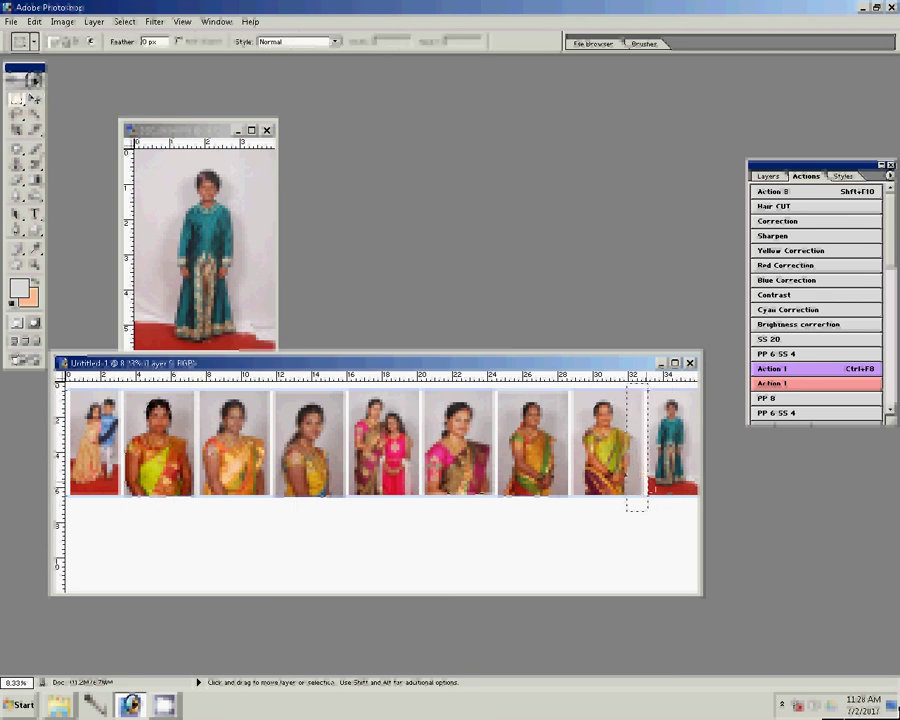
left_click(643, 477)
key("v")
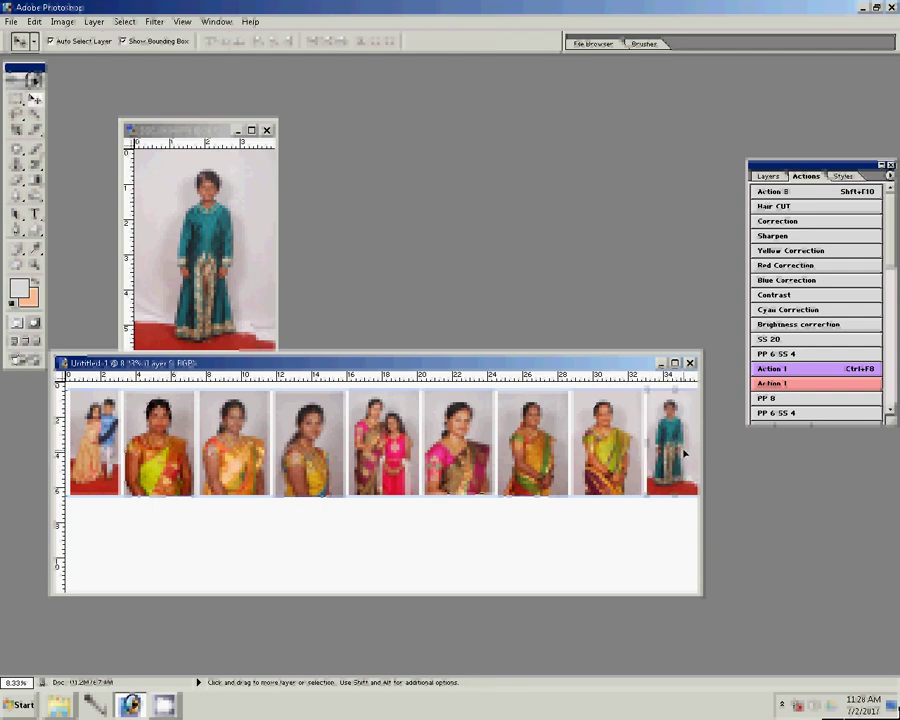
Close the boy's original portrait DSC_0634 without saving
left_click(235, 271)
key("ctrl+w")
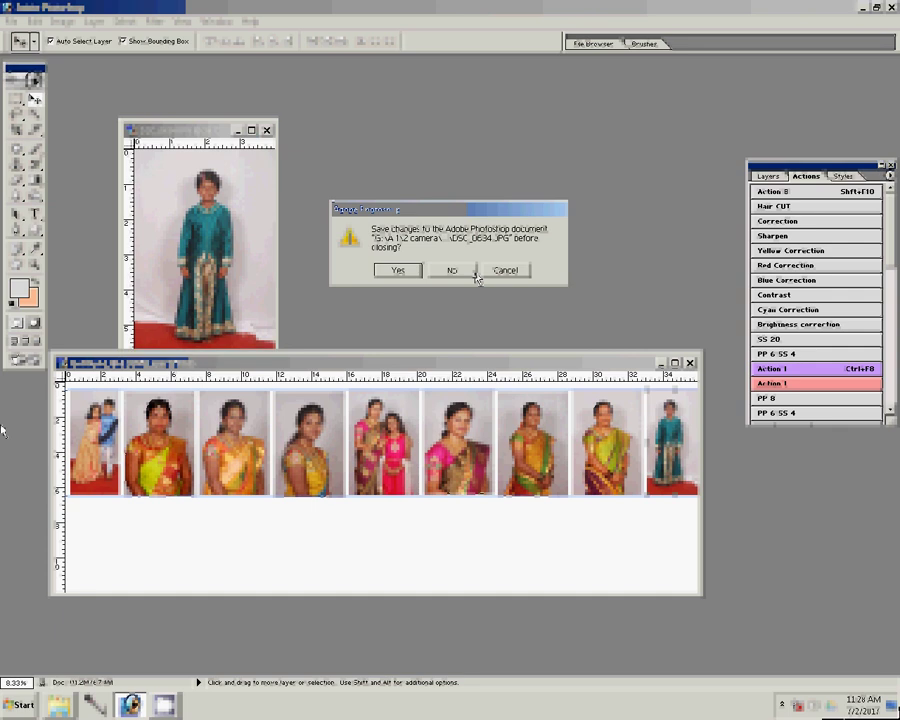
left_click(472, 271)
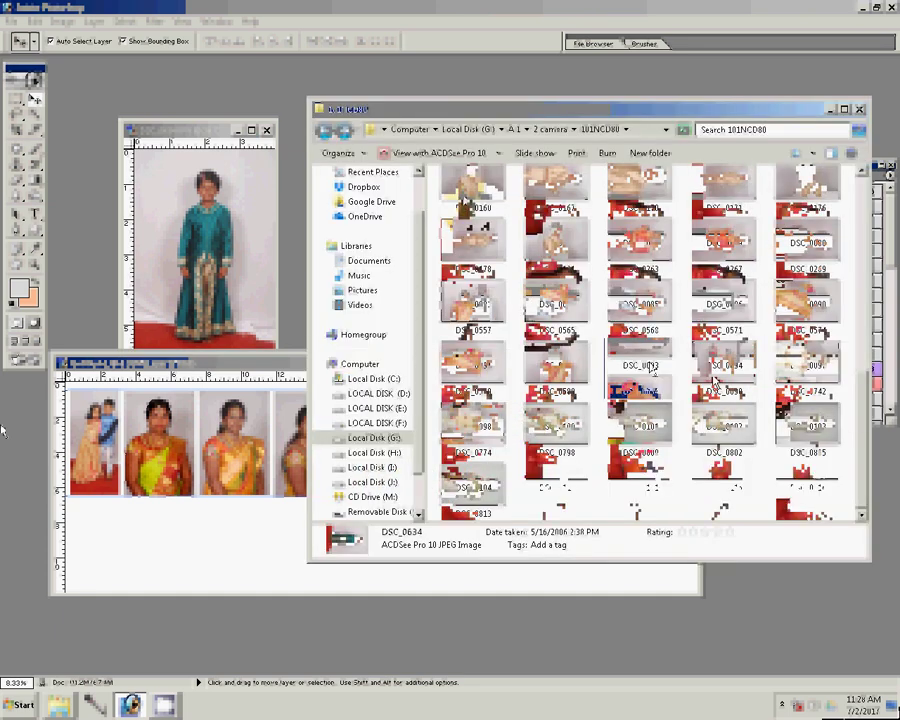
Look inside the Delete folder, then back out several levels from 101NCD80
left_click(463, 200)
double_click(463, 200)
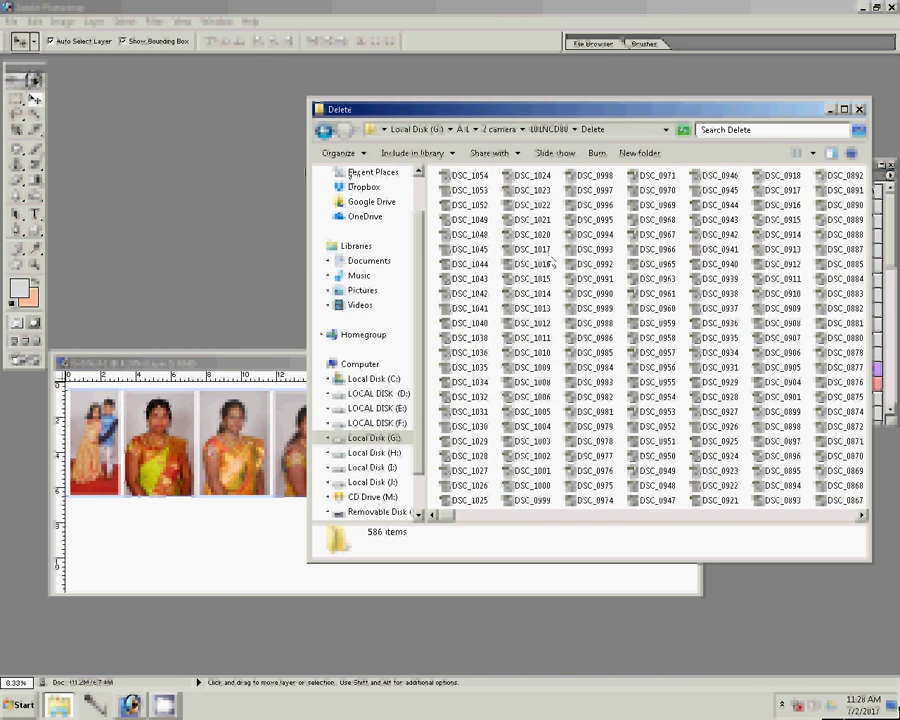
left_click(323, 133)
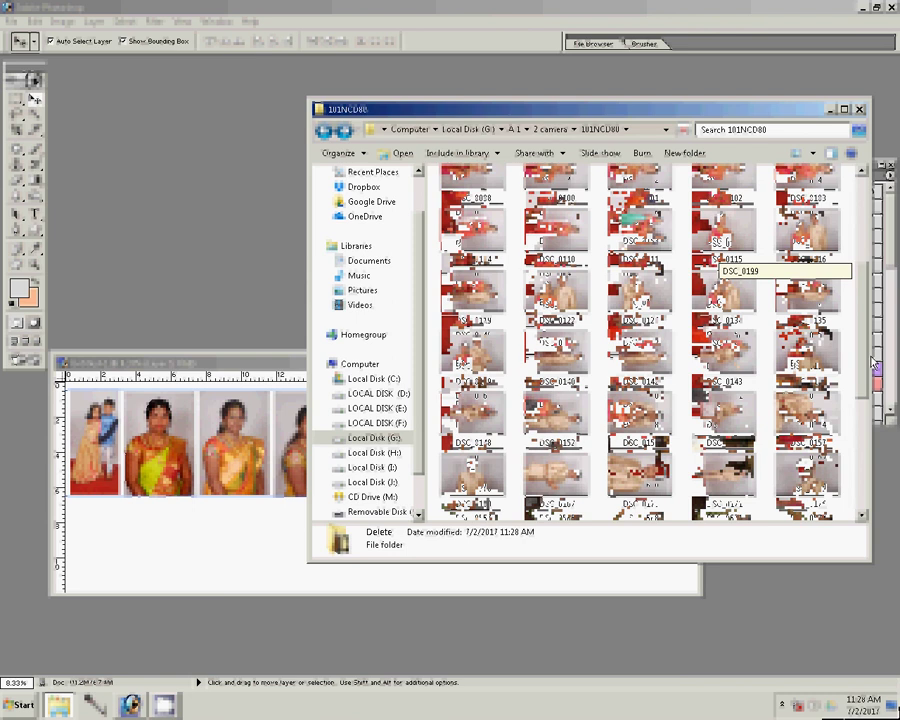
scroll(862, 363, "down", 4)
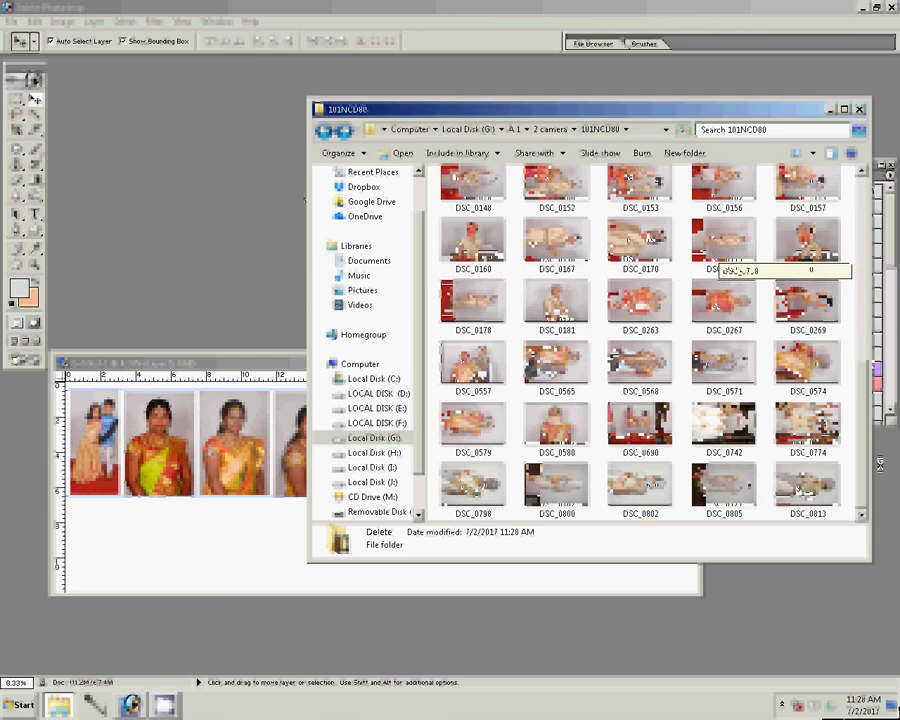
left_click(324, 131)
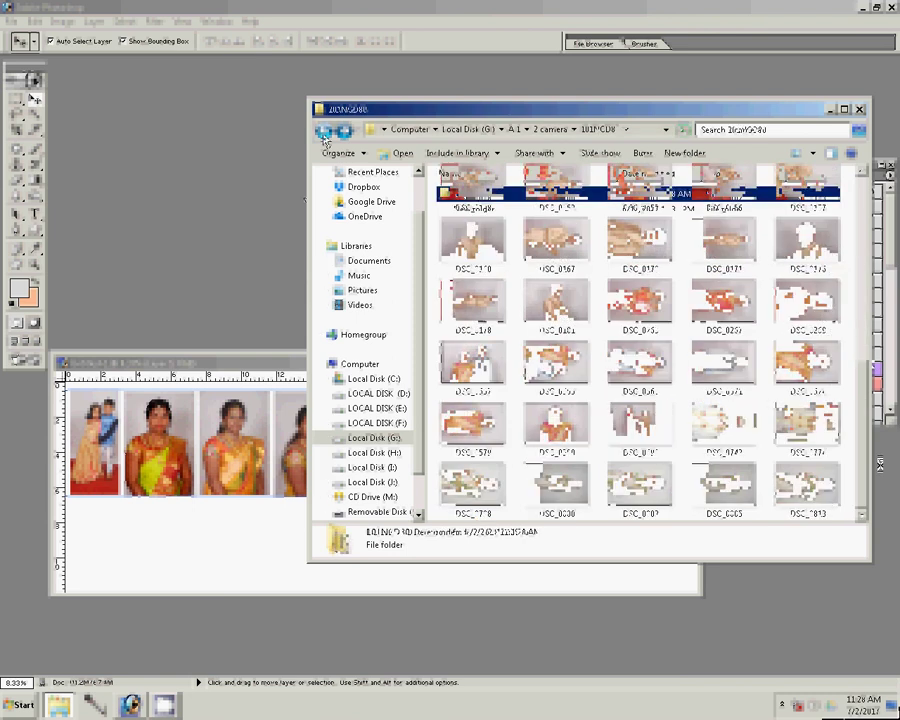
left_click(324, 131)
left_click(324, 132)
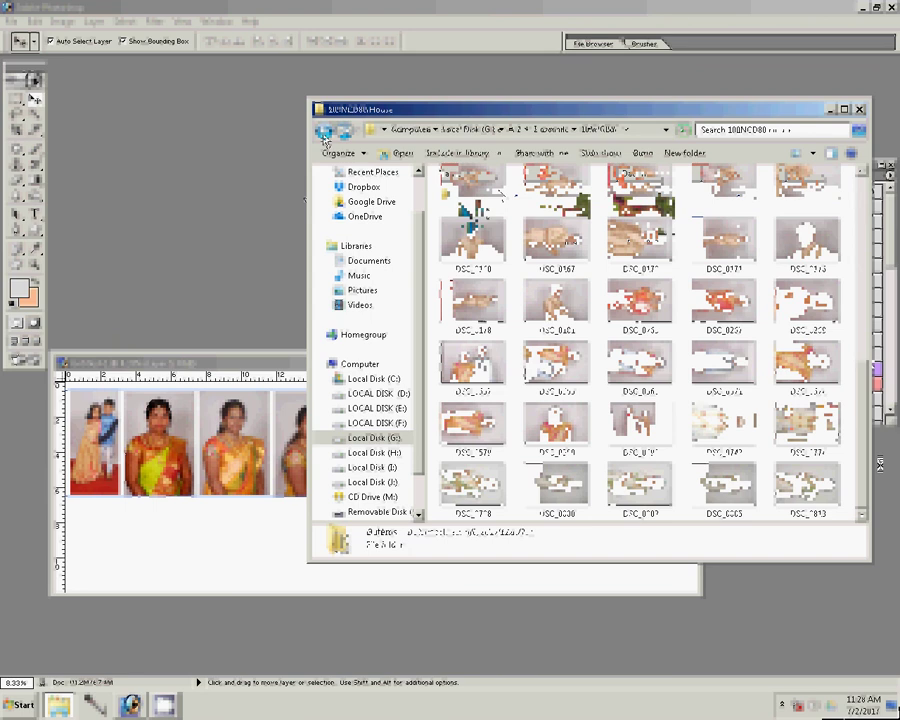
left_click(324, 132)
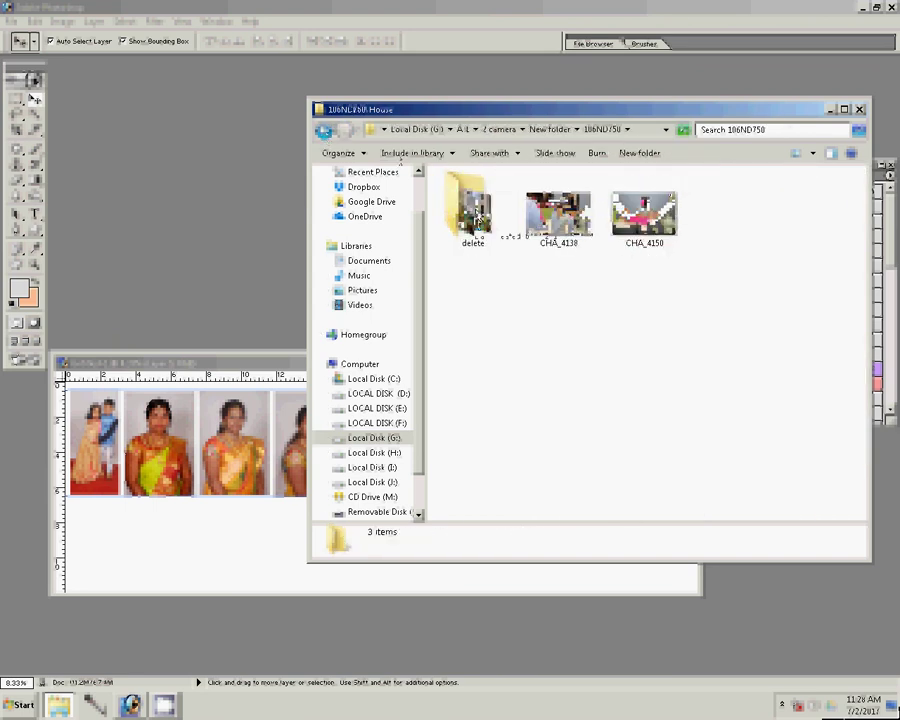
Browse the DCIM, Mohuurtha and 106ND750 folders, then go back to the 2 camera folder
left_click(475, 215)
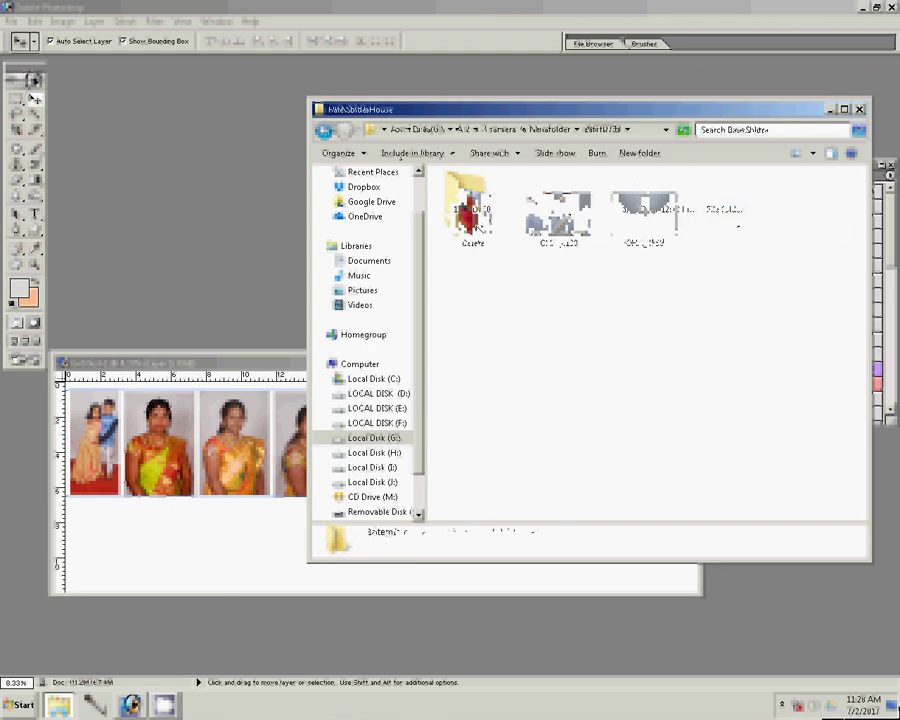
double_click(478, 227)
double_click(470, 237)
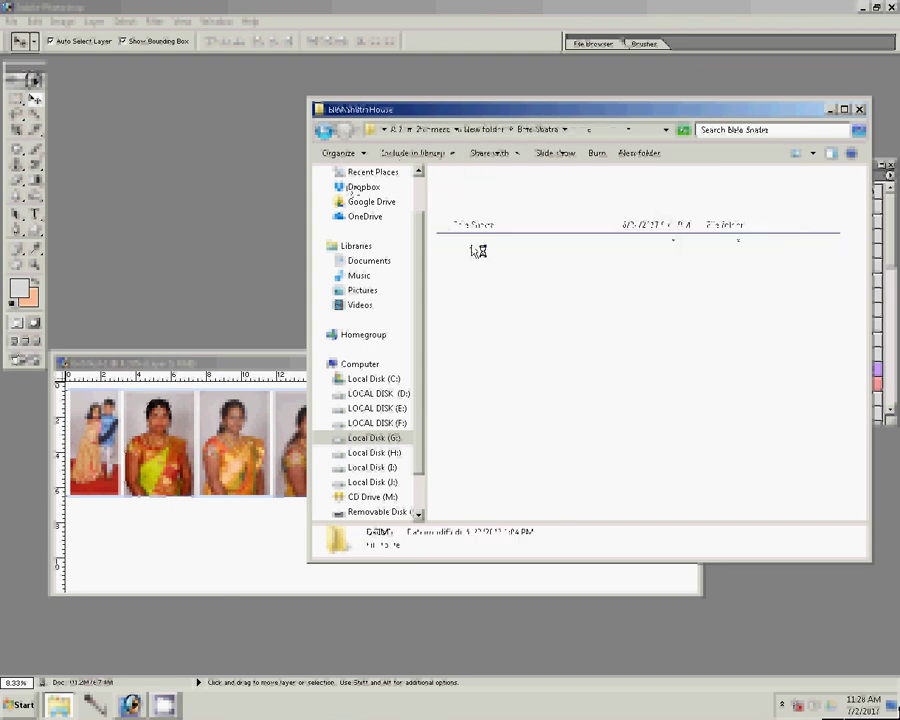
left_click(325, 131)
double_click(472, 256)
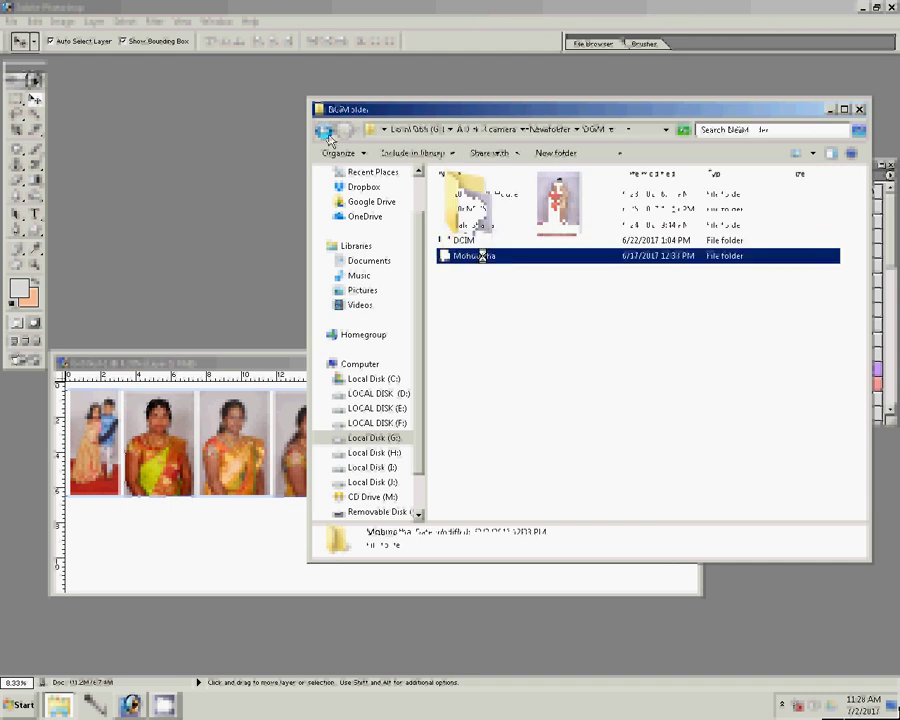
double_click(476, 196)
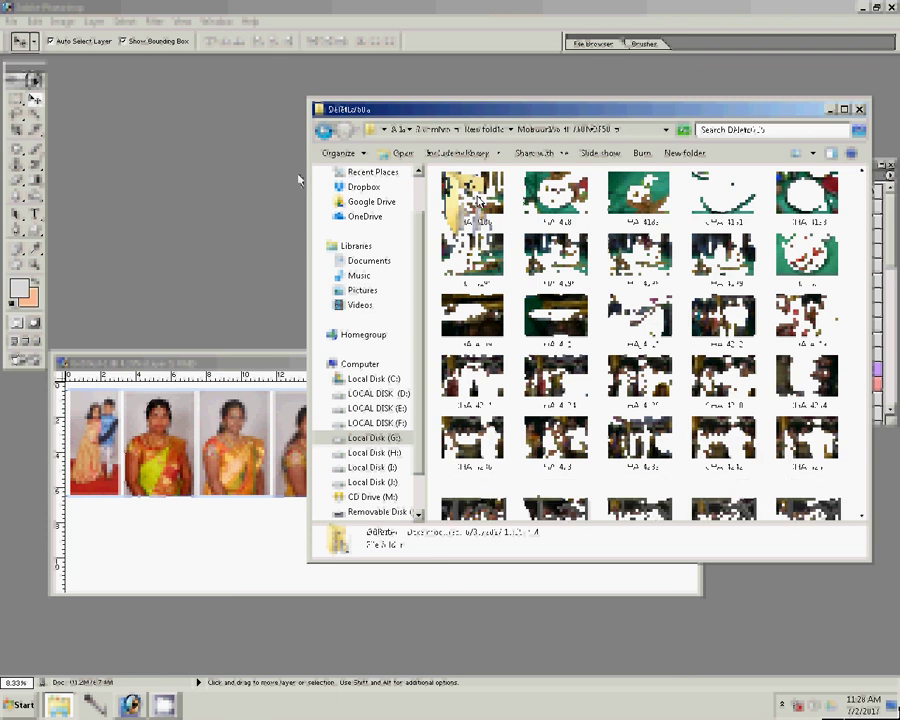
key("BackSpace")
key("BackSpace")
key("BackSpace")
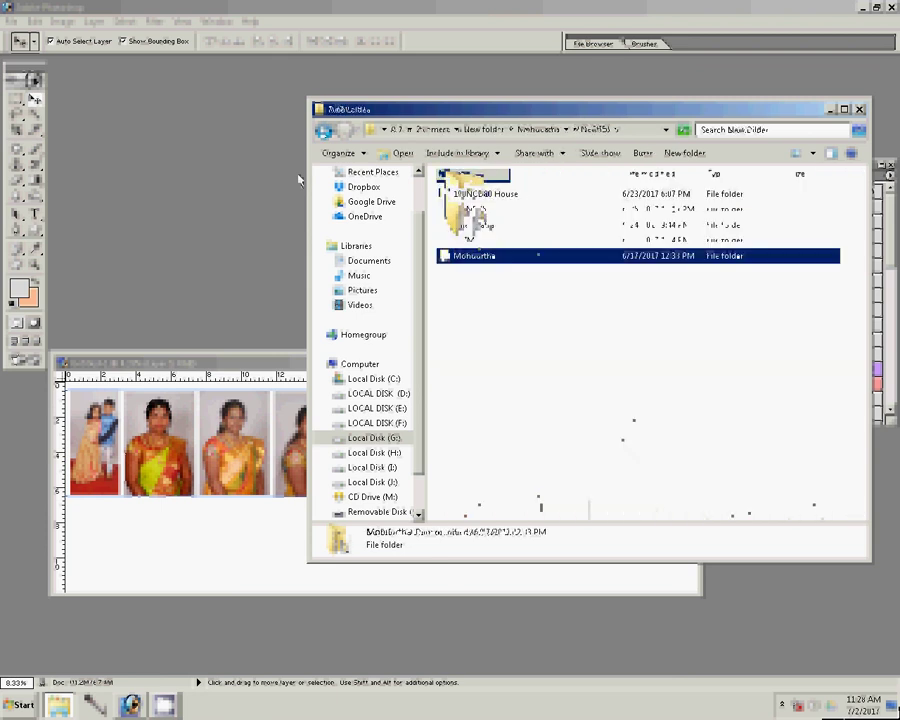
left_click(323, 132)
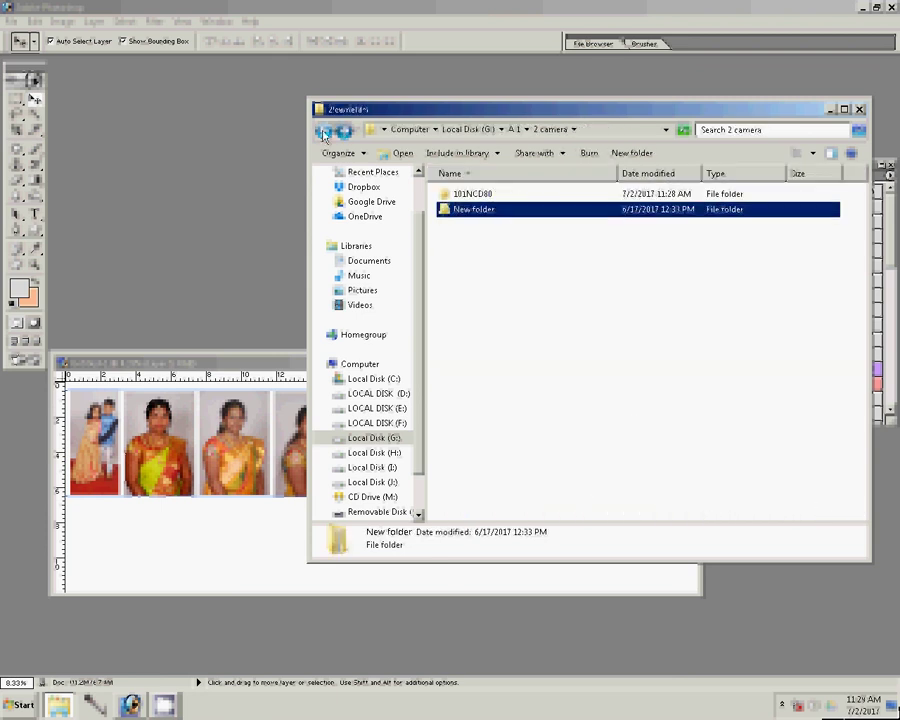
left_click(323, 132)
In the 3-5-2017 folder, select DSC_1007, DSC_1002 and DSC_0013, then return to Photoshop
double_click(465, 209)
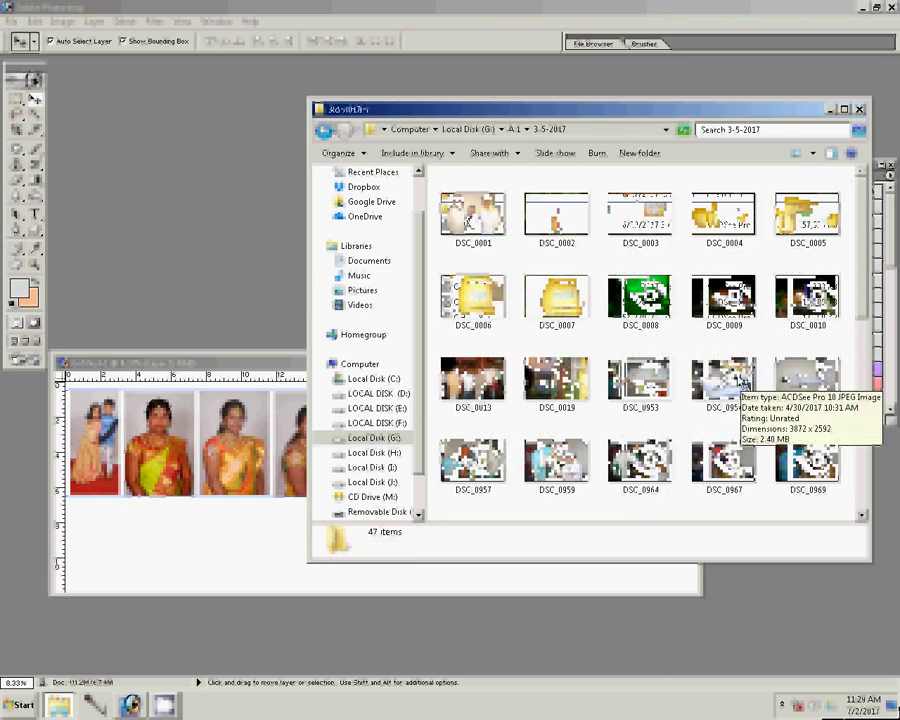
scroll(750, 385, "down", 2)
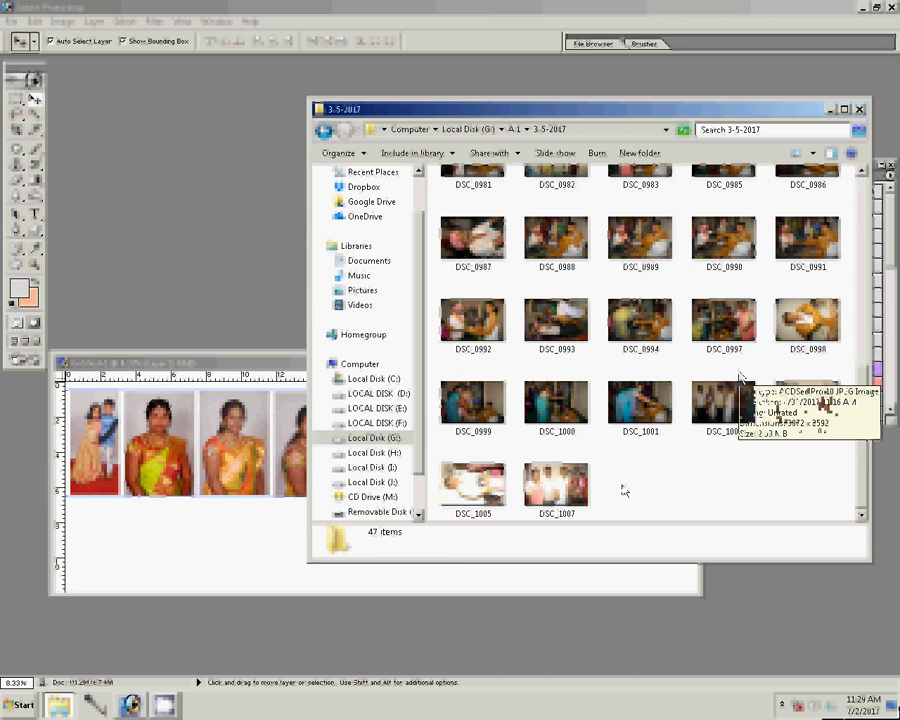
left_click(555, 490)
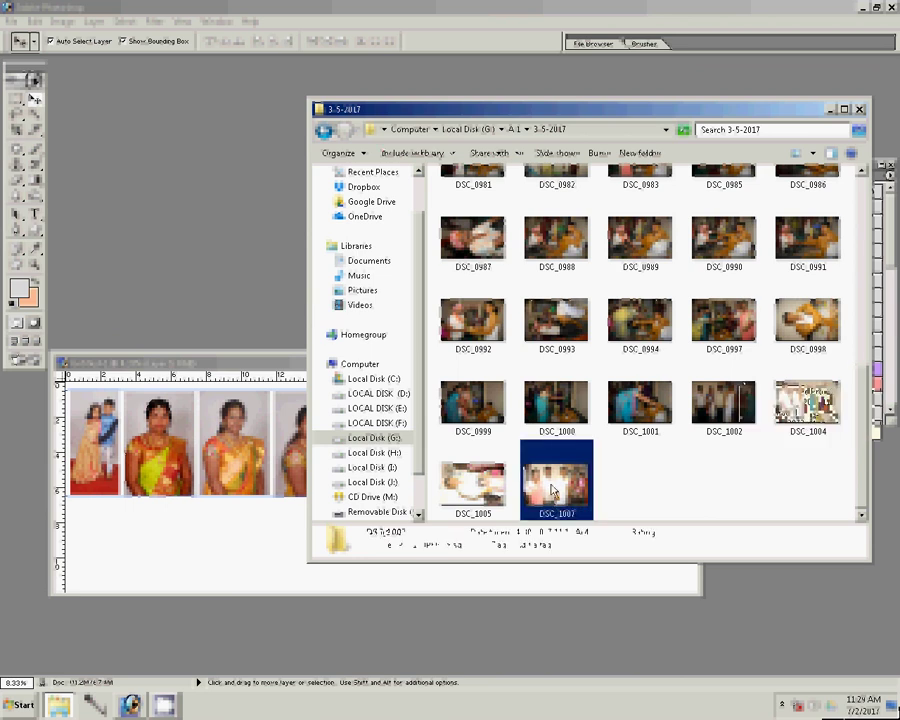
left_click(726, 405, "ctrl")
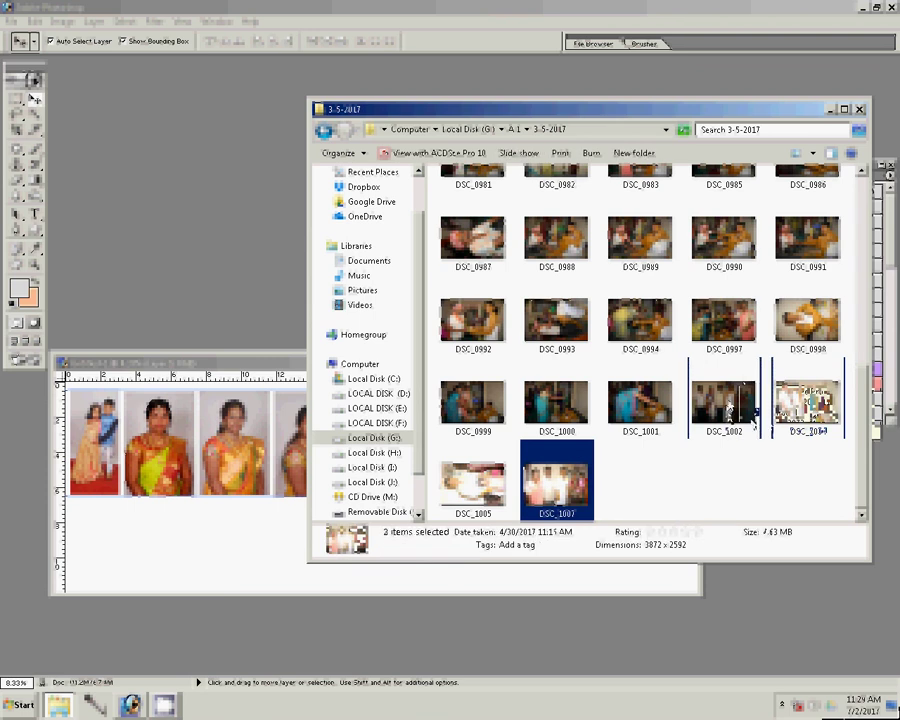
mouse_move(753, 420)
left_mouse_down()
mouse_move(865, 412)
mouse_move(868, 235)
left_mouse_up()
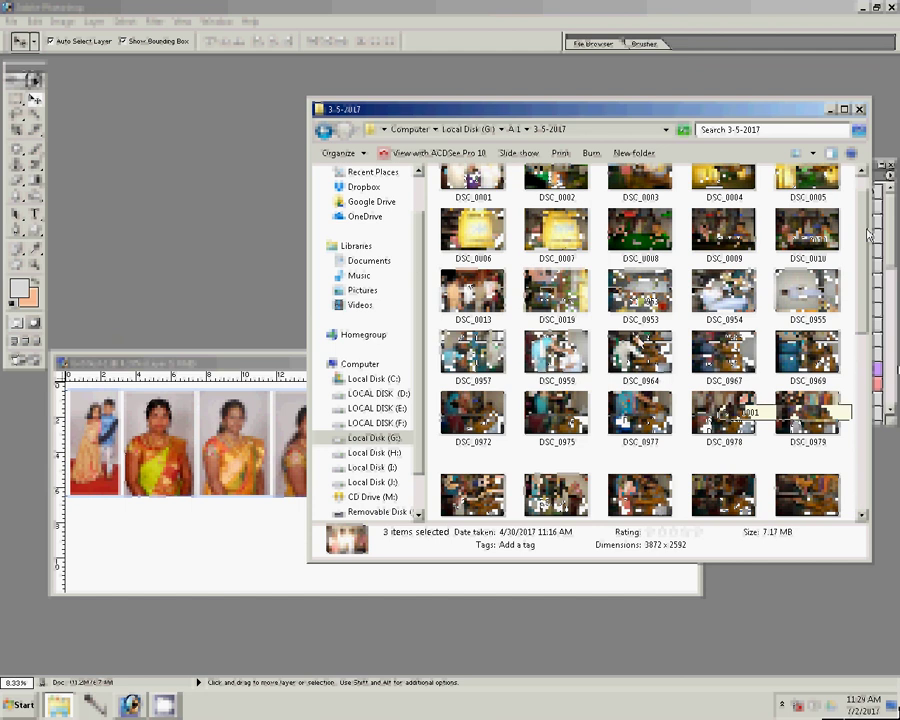
left_click_drag(868, 235, 475, 292)
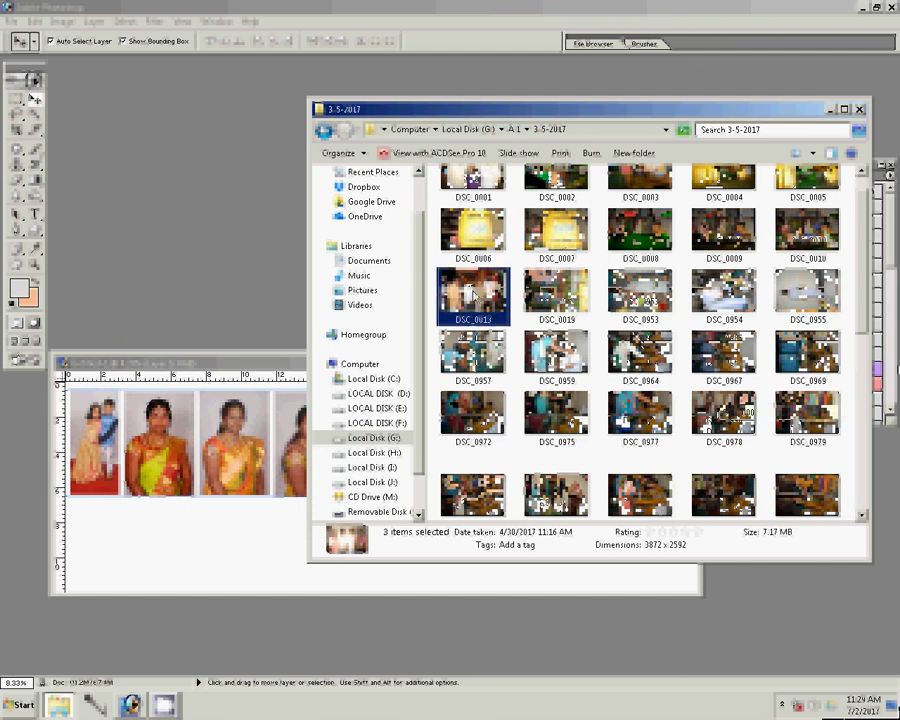
left_click(475, 292, "ctrl")
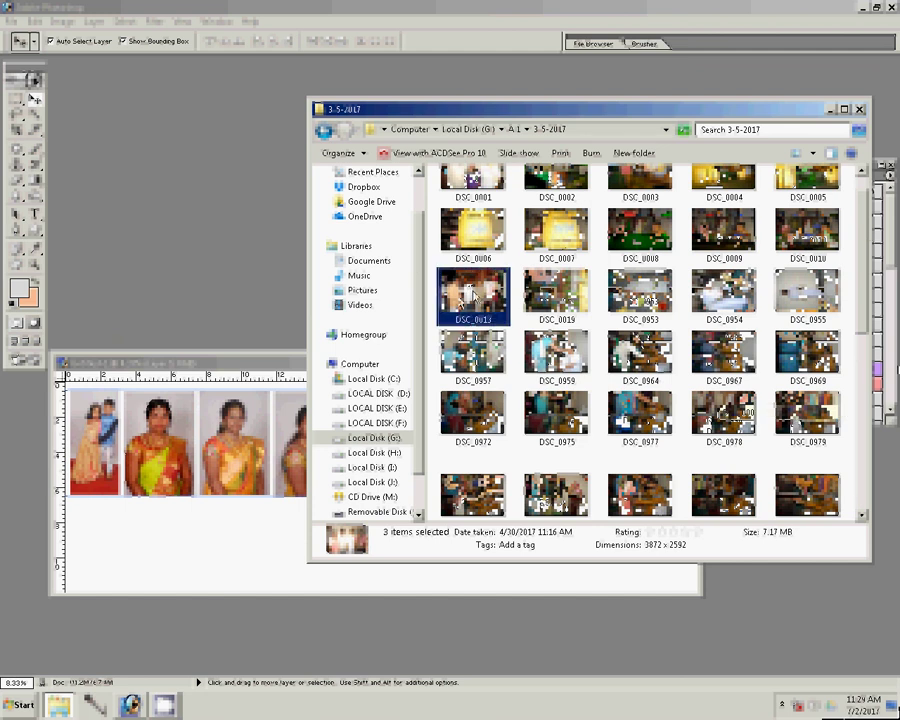
left_click(152, 241)
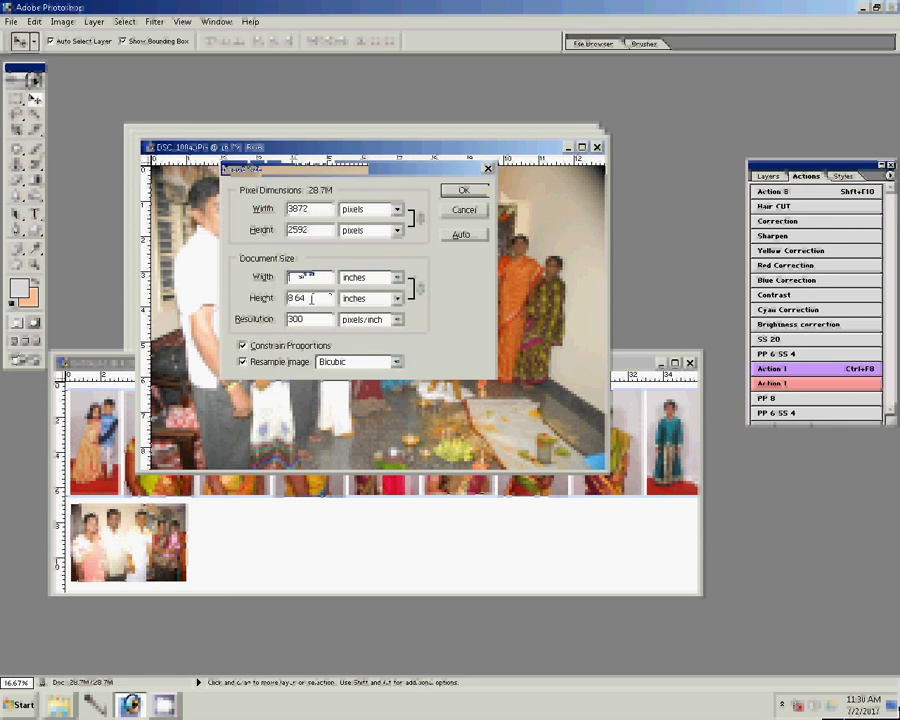
Resize the group photo to 7 inches wide and close its original without saving
type("8")
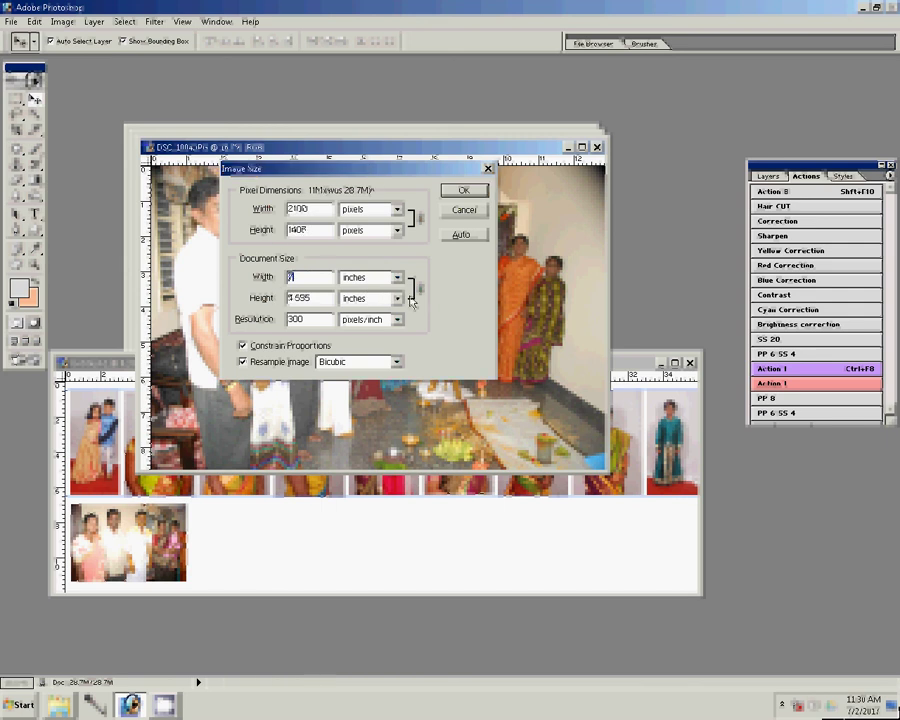
type("7")
left_click(464, 190)
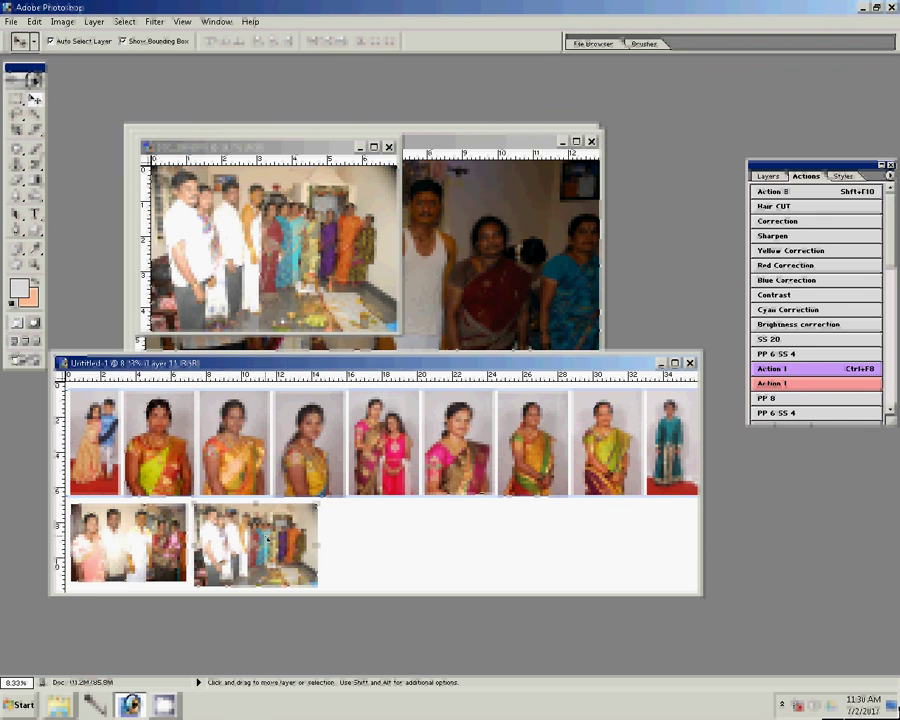
left_click(389, 147)
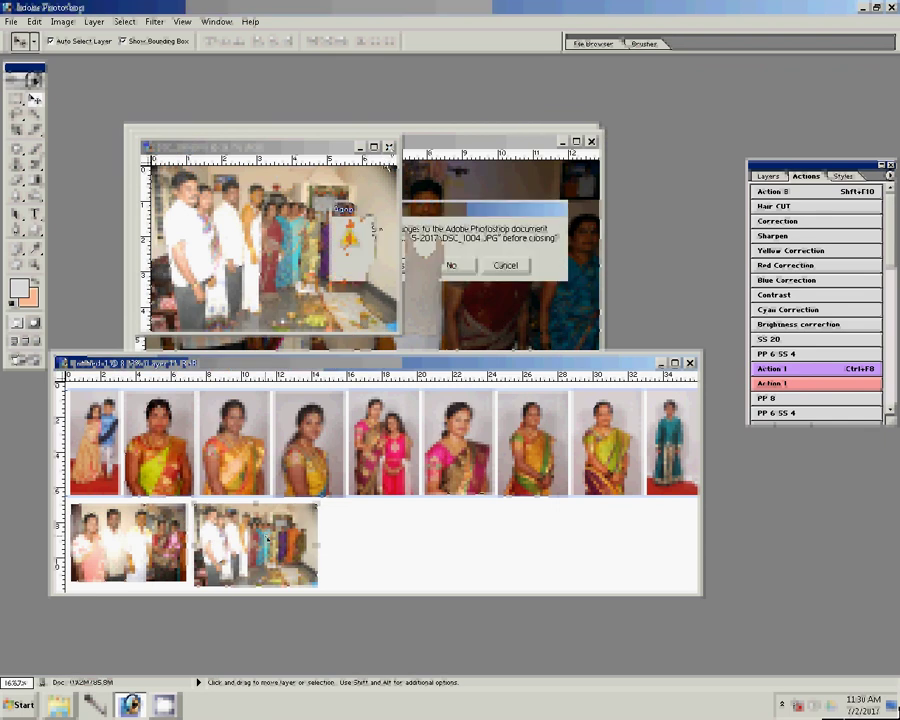
left_click(451, 265)
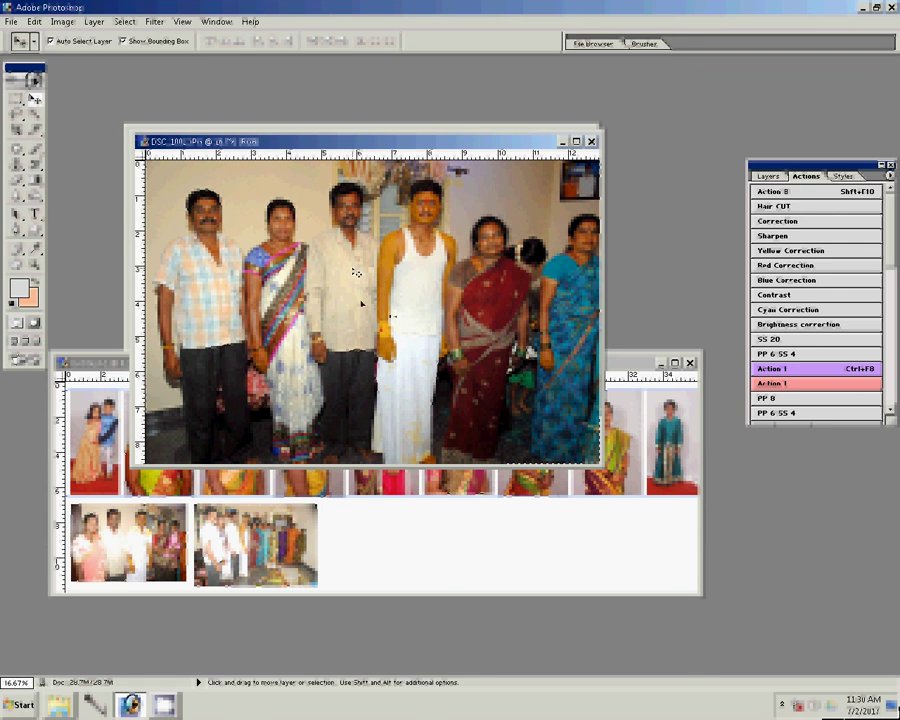
Resize the next group photo to a 7-inch document width
key("ctrl+alt+i")
key("Tab")
key("Tab")
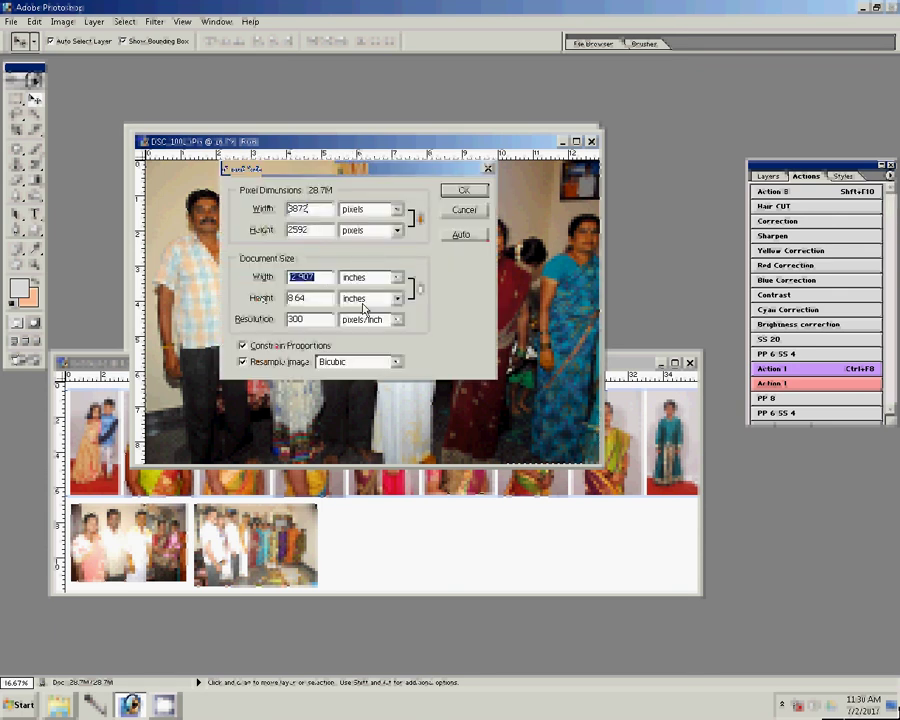
type("7")
key("Return")
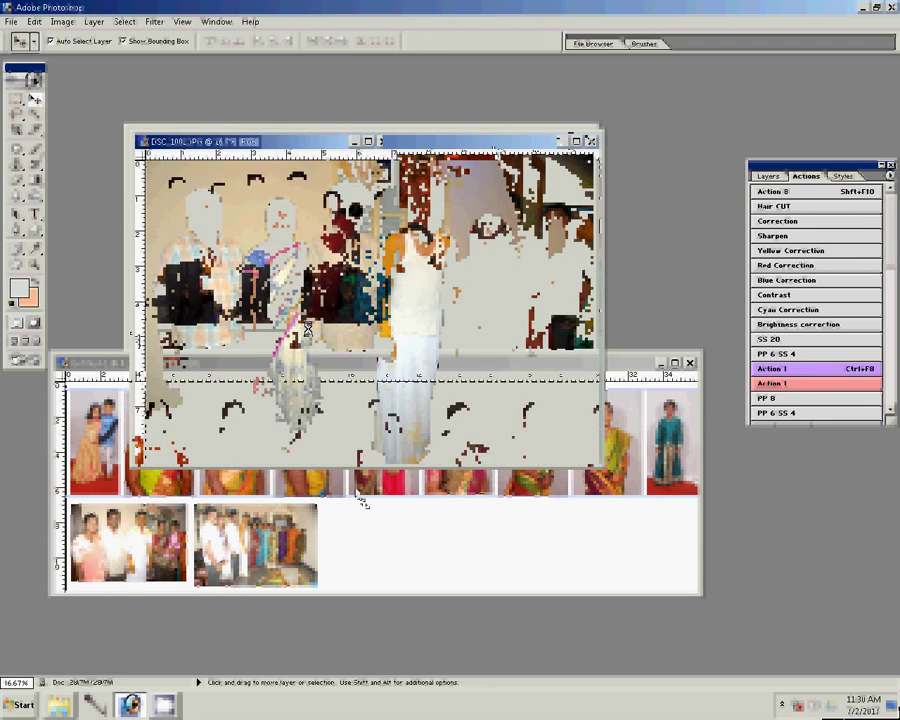
Place it at the right end of the second album row and close the original without saving
mouse_move(308, 330)
left_mouse_down()
mouse_move(381, 490)
mouse_move(595, 539)
left_mouse_up()
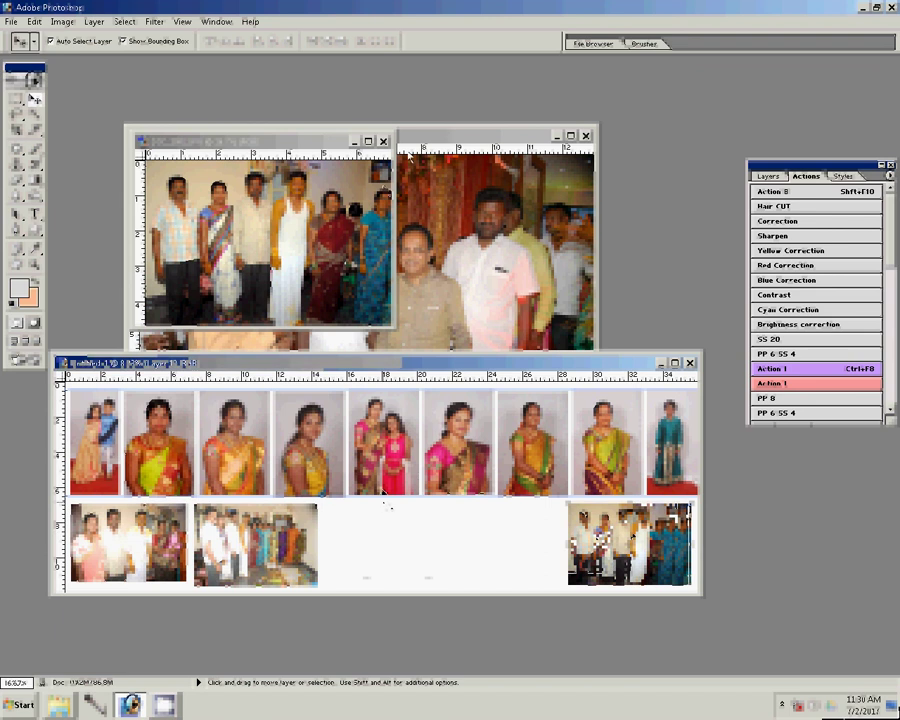
key("ctrl+w")
left_click(462, 266)
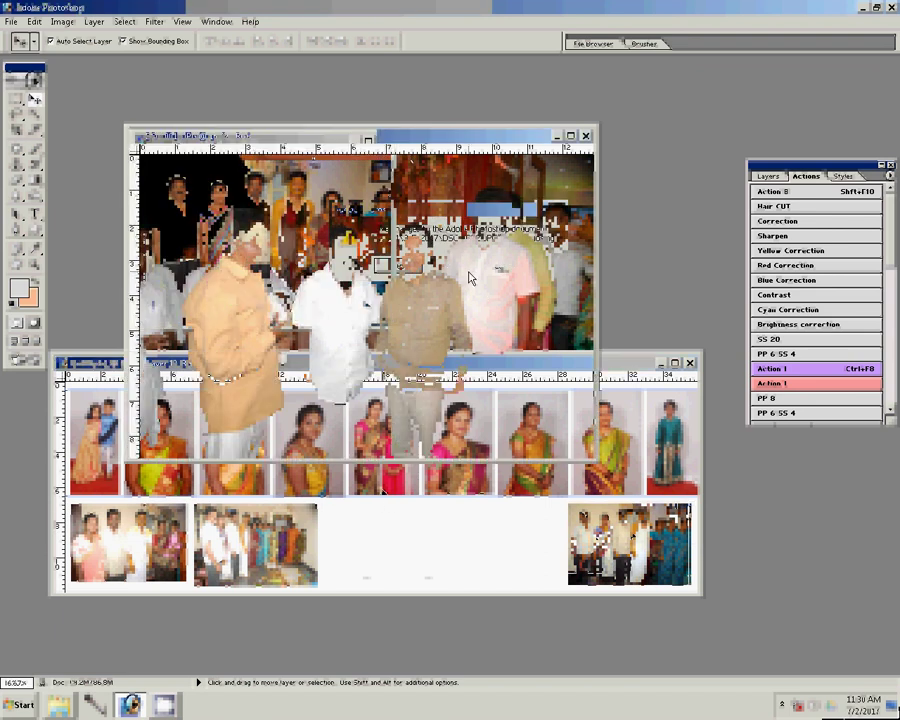
Set the next group photo's document width to 7 inches in Image Size
key("ctrl+alt+i")
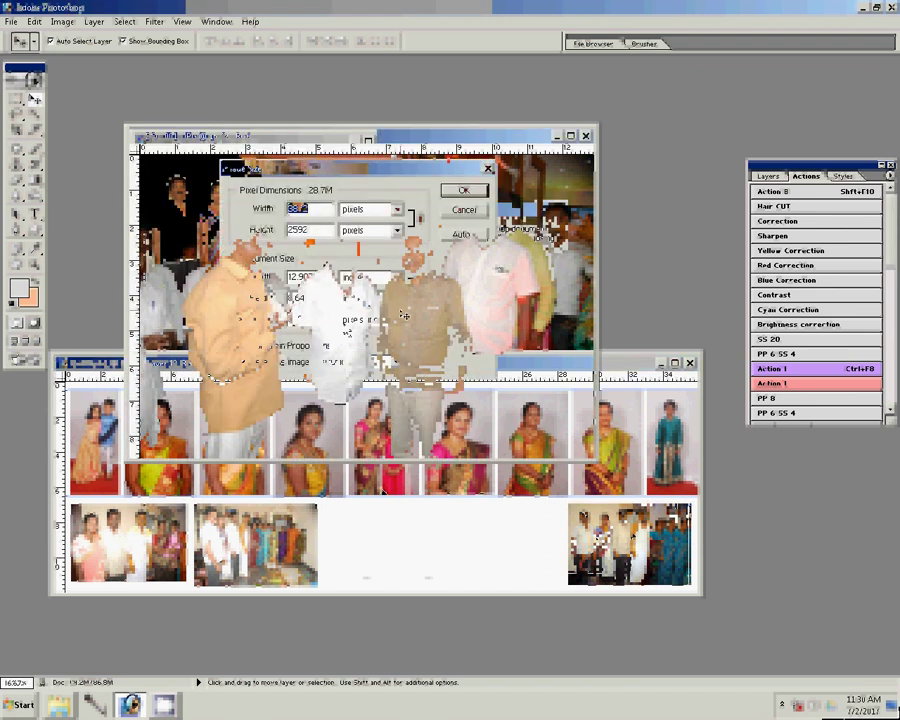
double_click(325, 279)
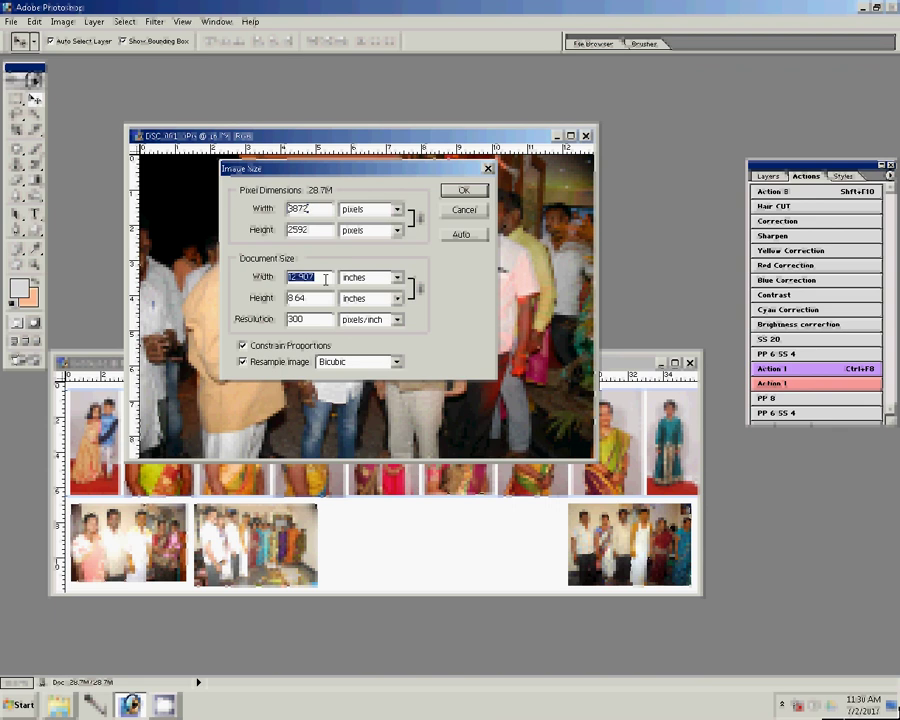
type("7")
key("Return")
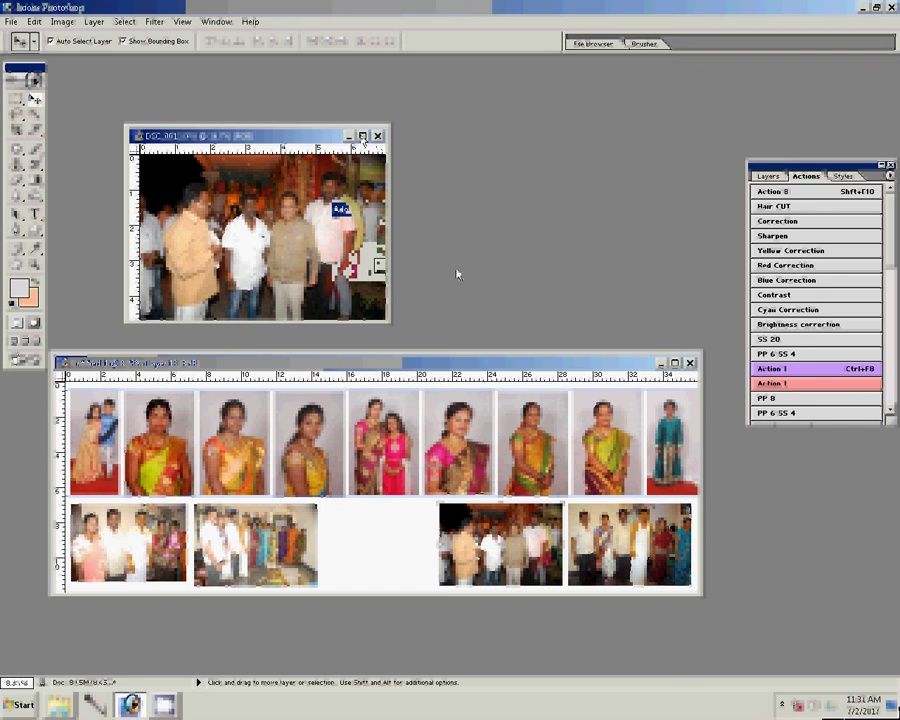
Back in Explorer, move the selected photos and return to the A 1 folder
key("alt+Tab")
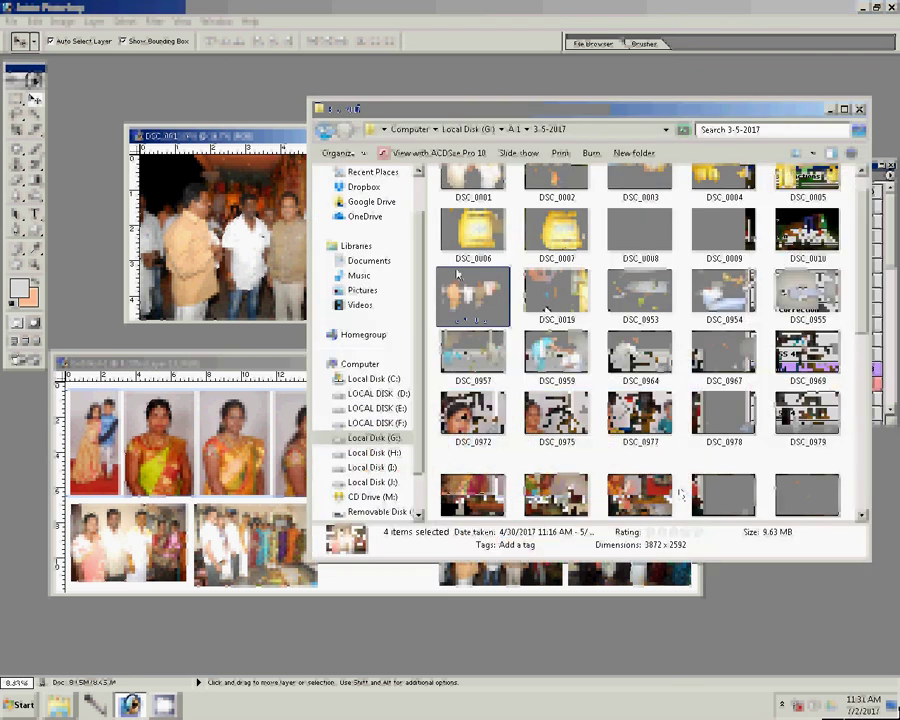
scroll(457, 273, "up", 1)
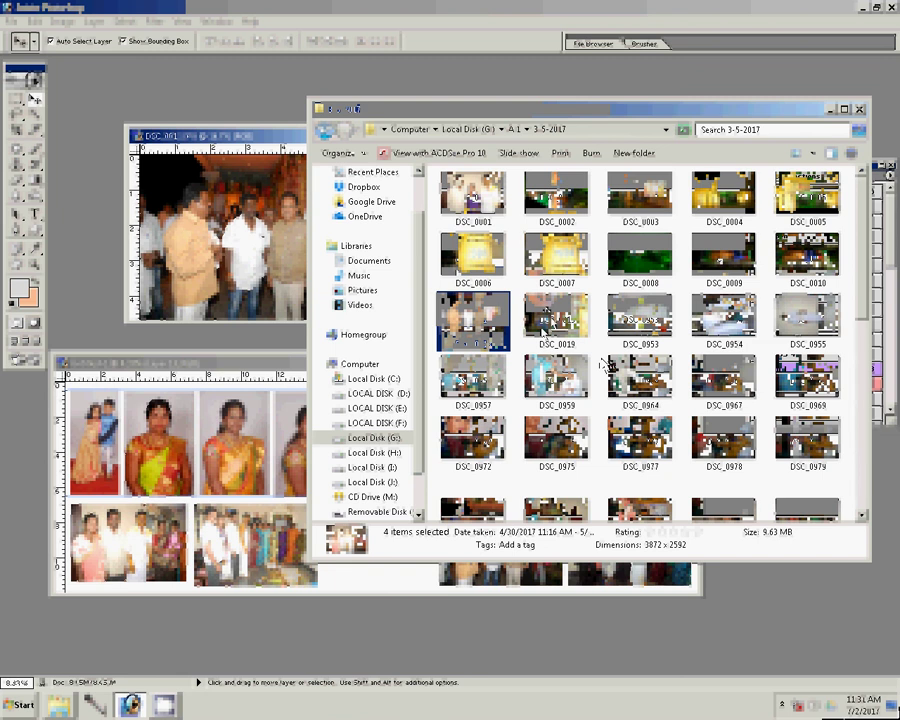
left_click_drag(608, 366, 538, 343)
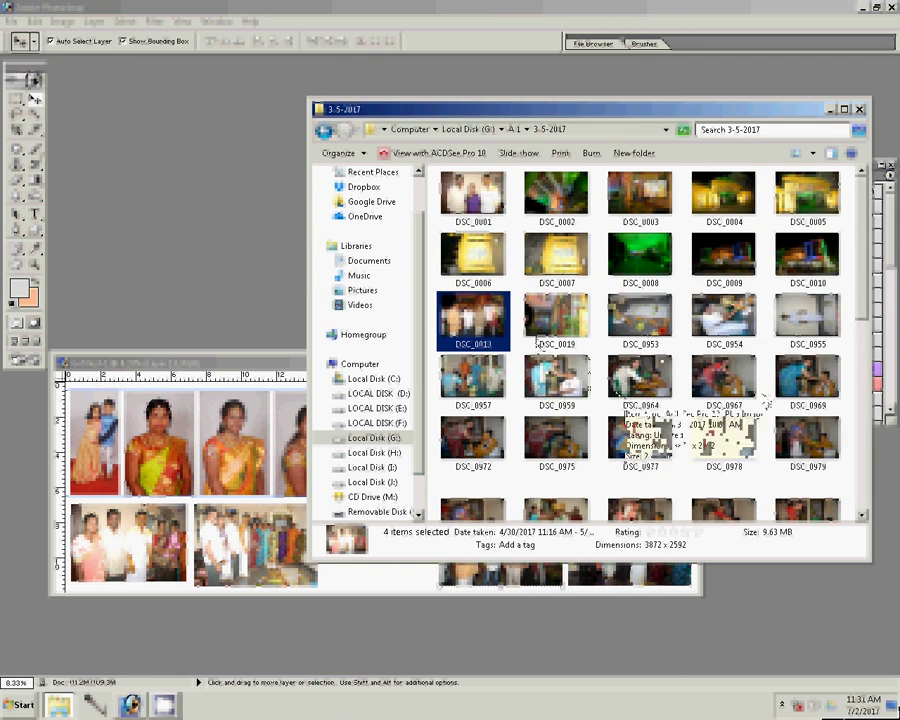
left_click(324, 131)
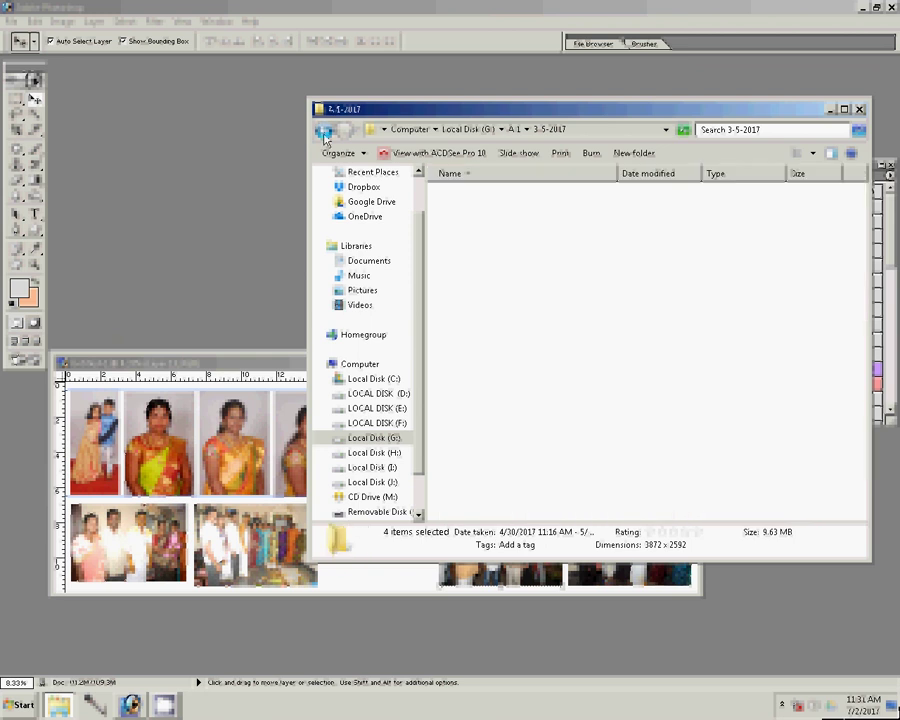
double_click(456, 197)
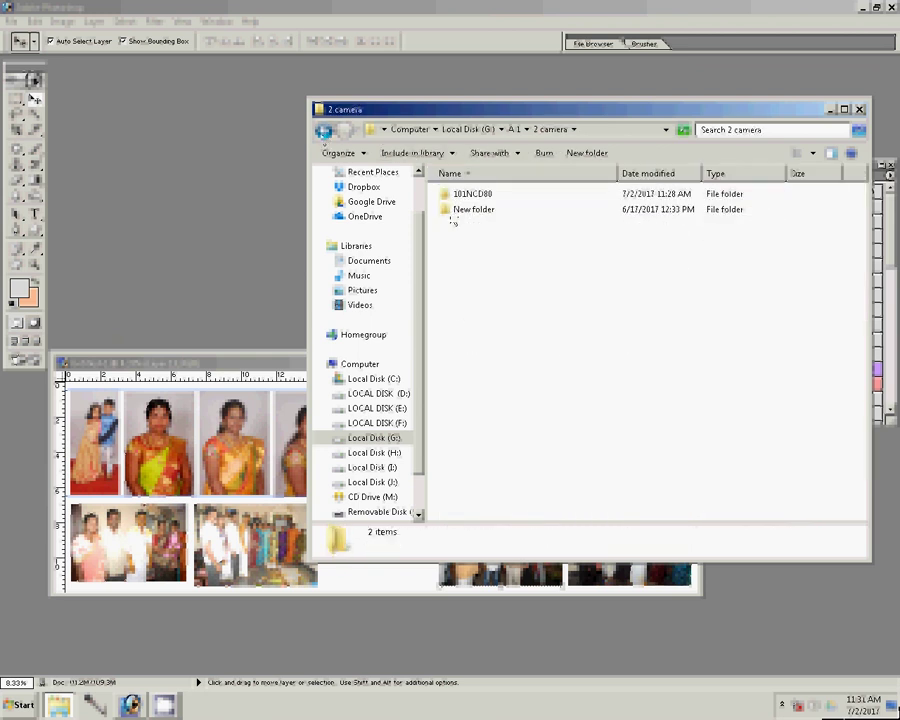
key("BackSpace")
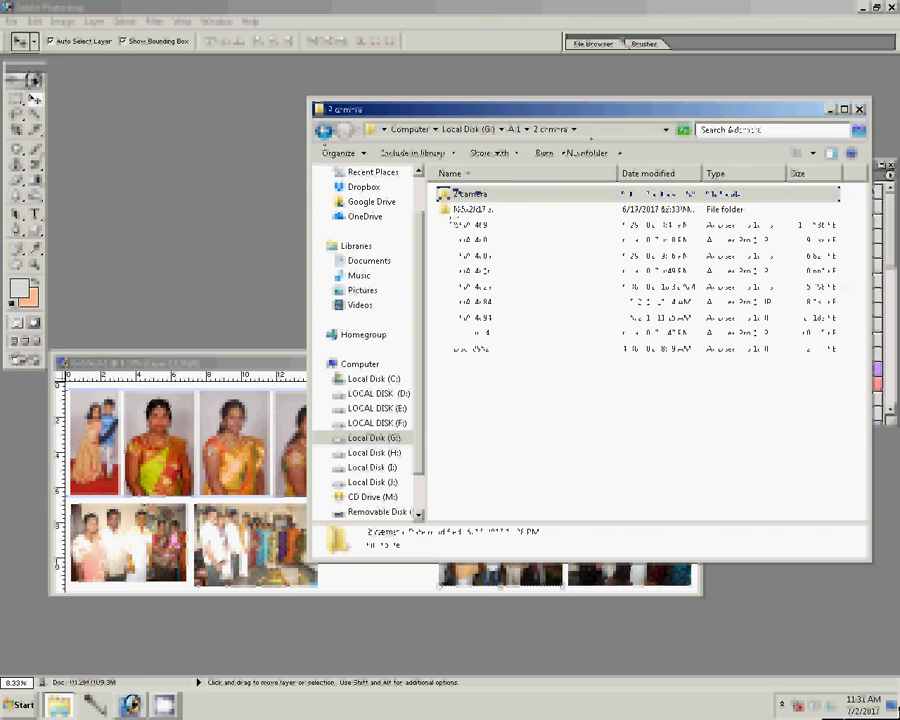
Paste the used photos into a new Delete folder, delete it, and open 3-5-2017
key("ctrl+shift+n")
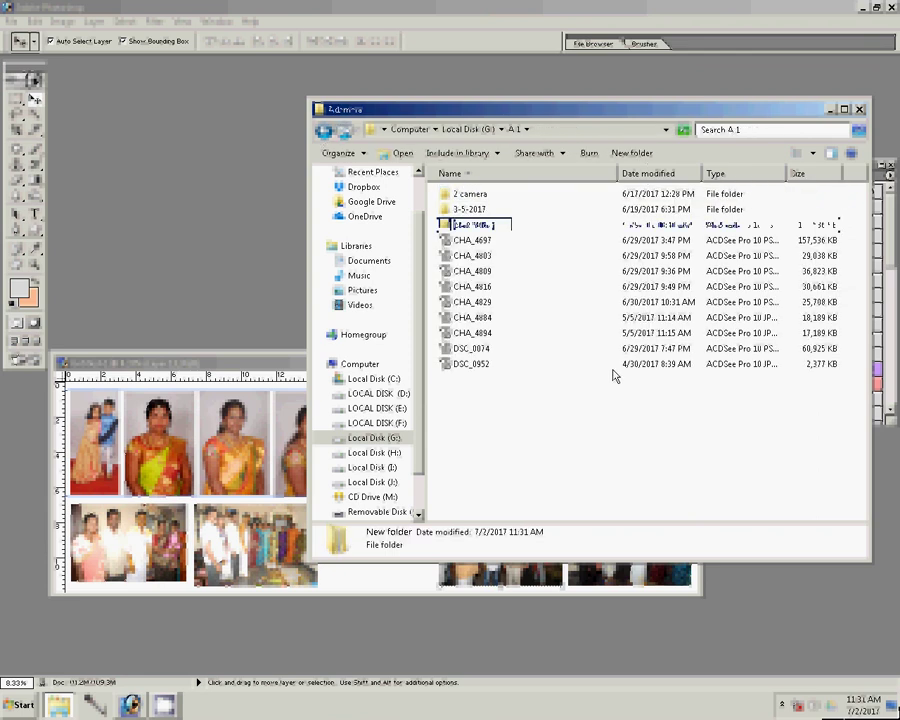
type("Del")
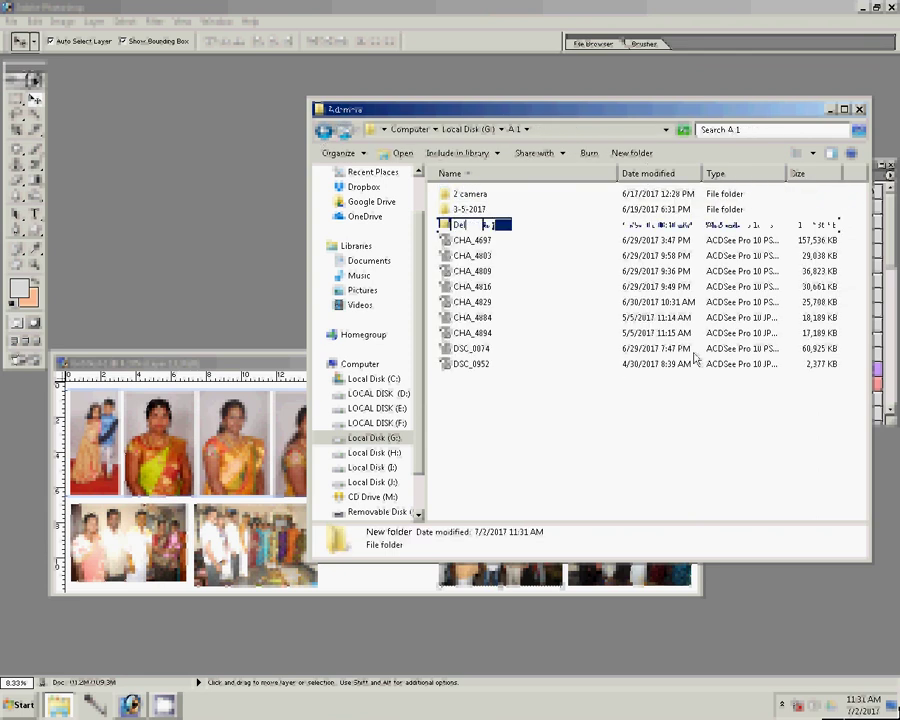
type("e")
type("te")
key("Return")
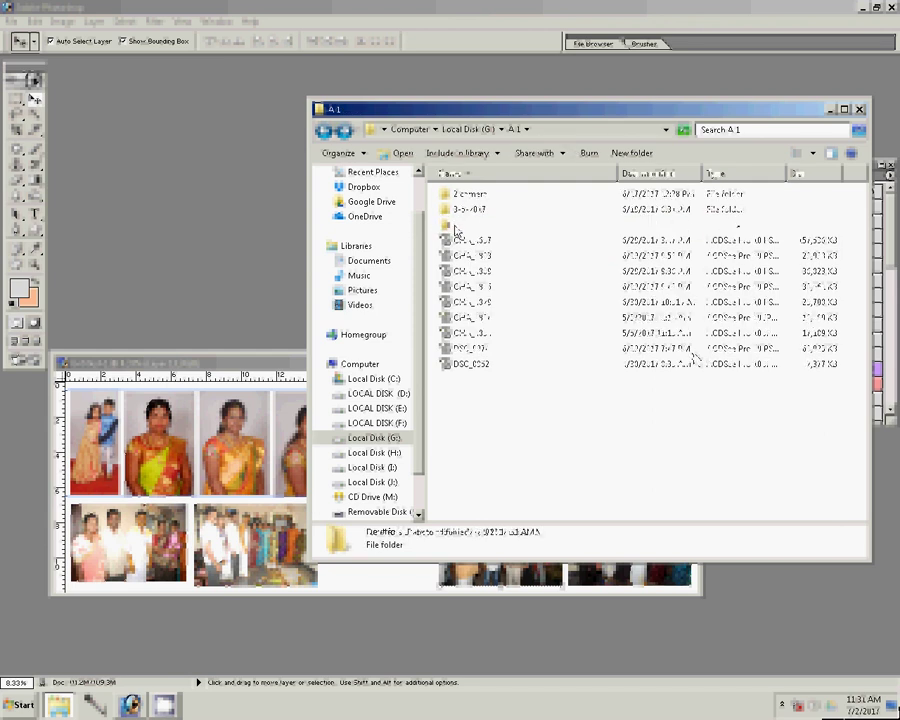
double_click(455, 226)
key("ctrl+v")
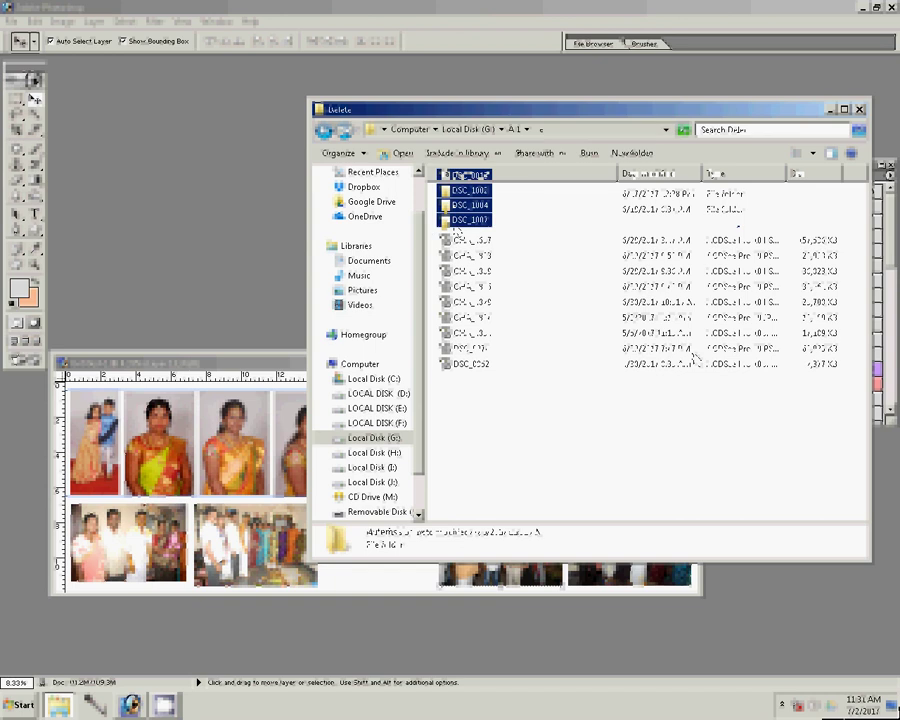
key("BackSpace")
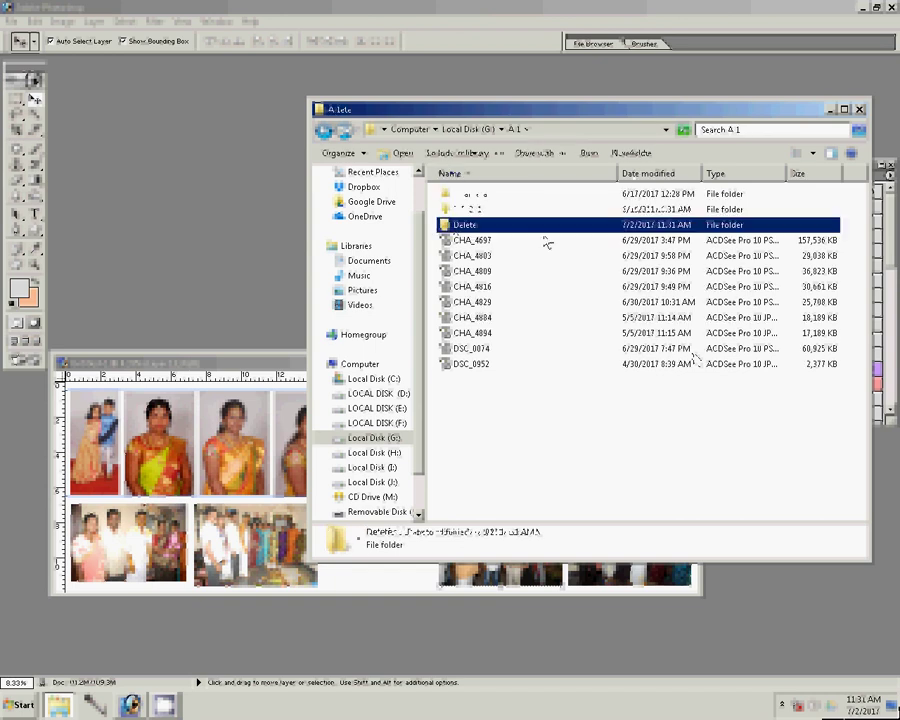
key("Delete")
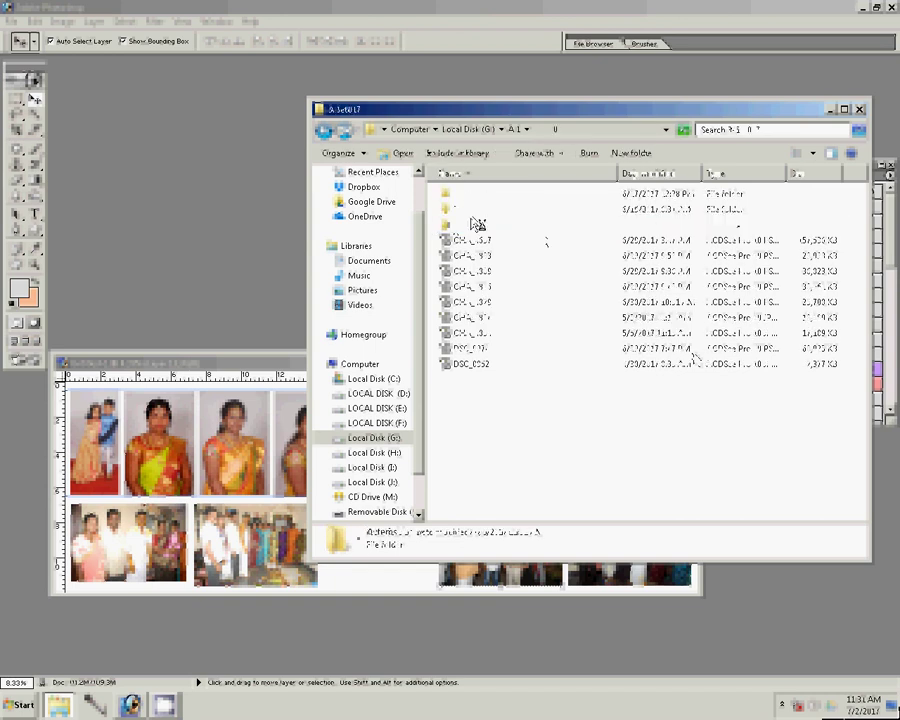
double_click(474, 214)
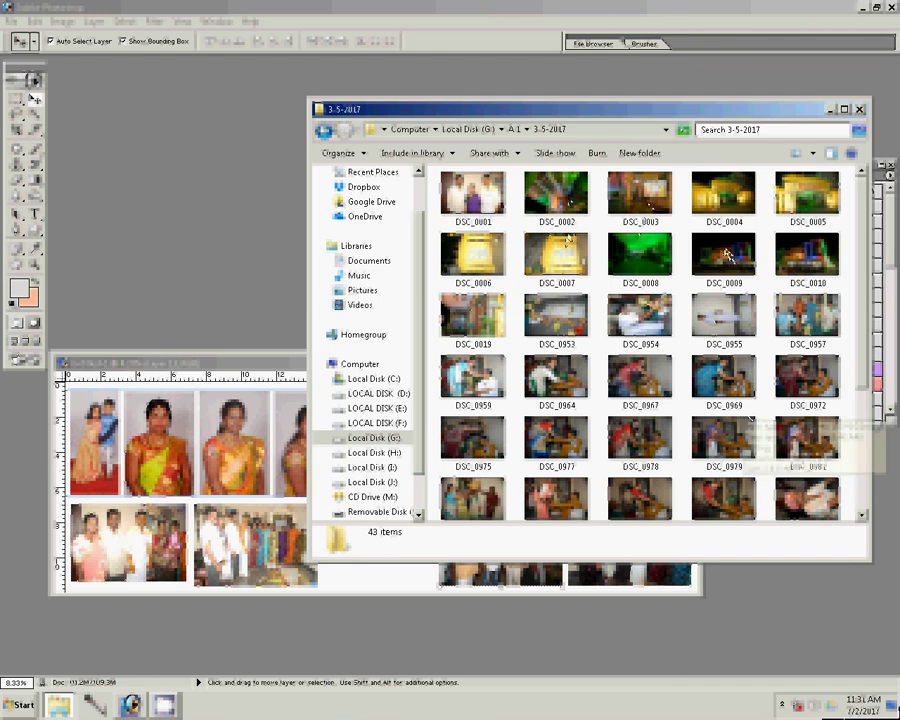
Open the venue photo DSC_0003 and select Layer 8 in the Layers panel
left_click(648, 200)
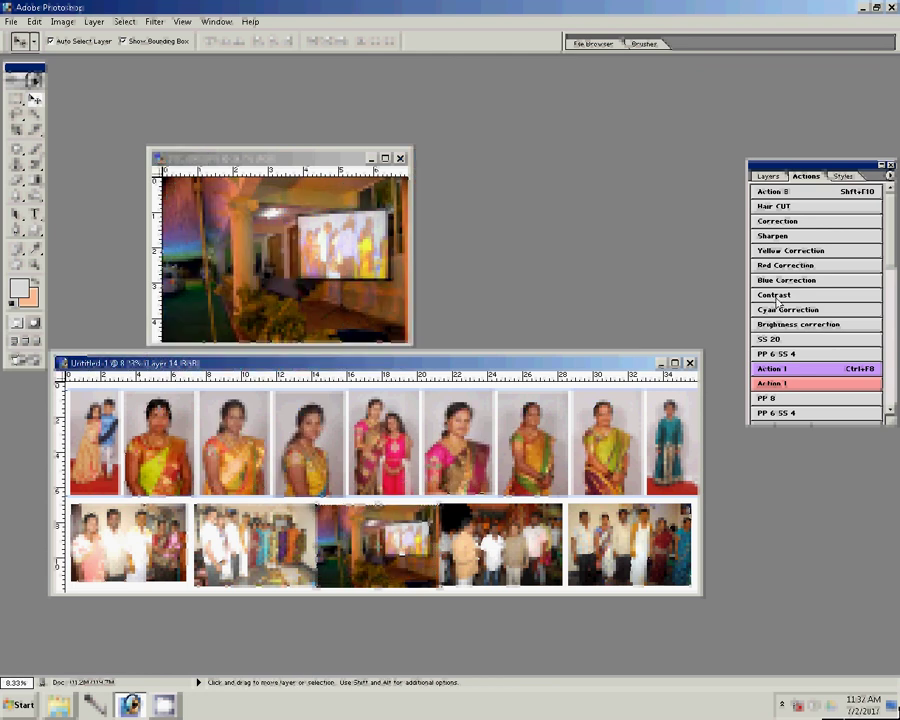
left_click(770, 177)
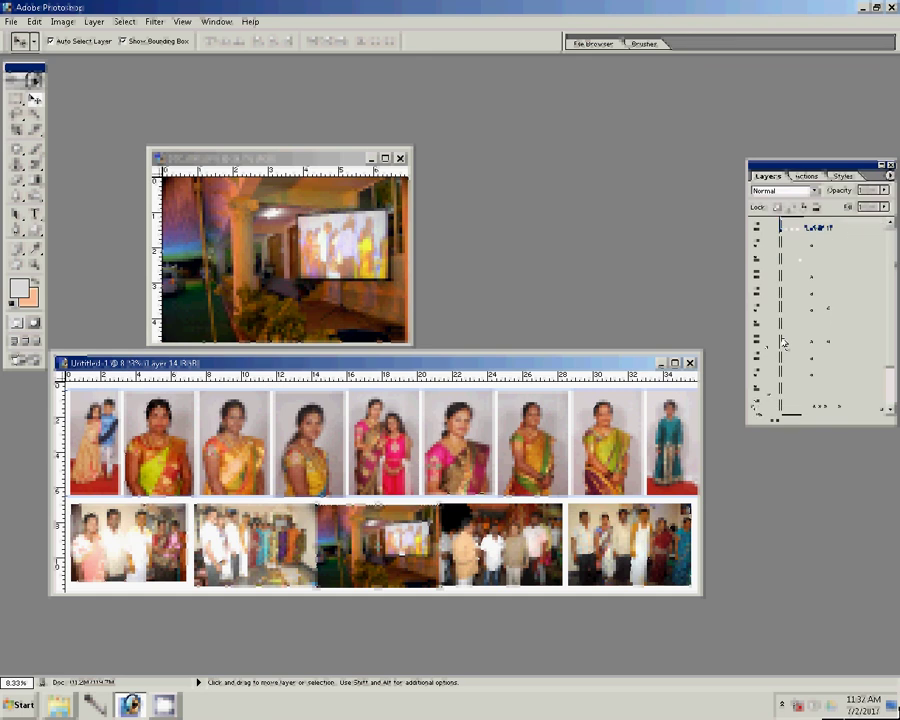
left_click(592, 456)
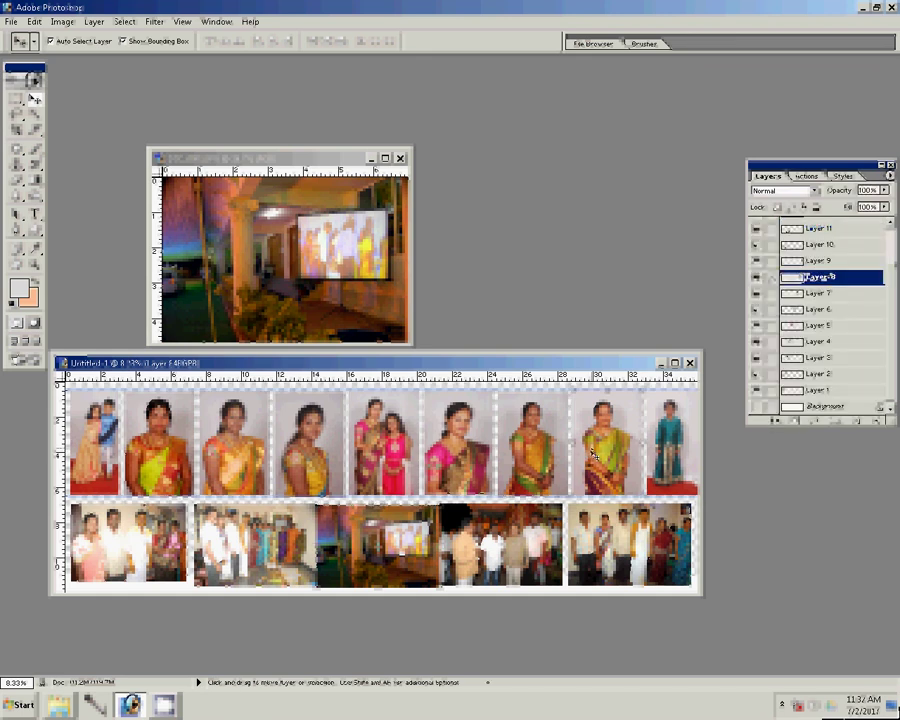
Add a size-27 light-blue Stroke layer style to Layer 8
left_click(776, 421)
key("Up")
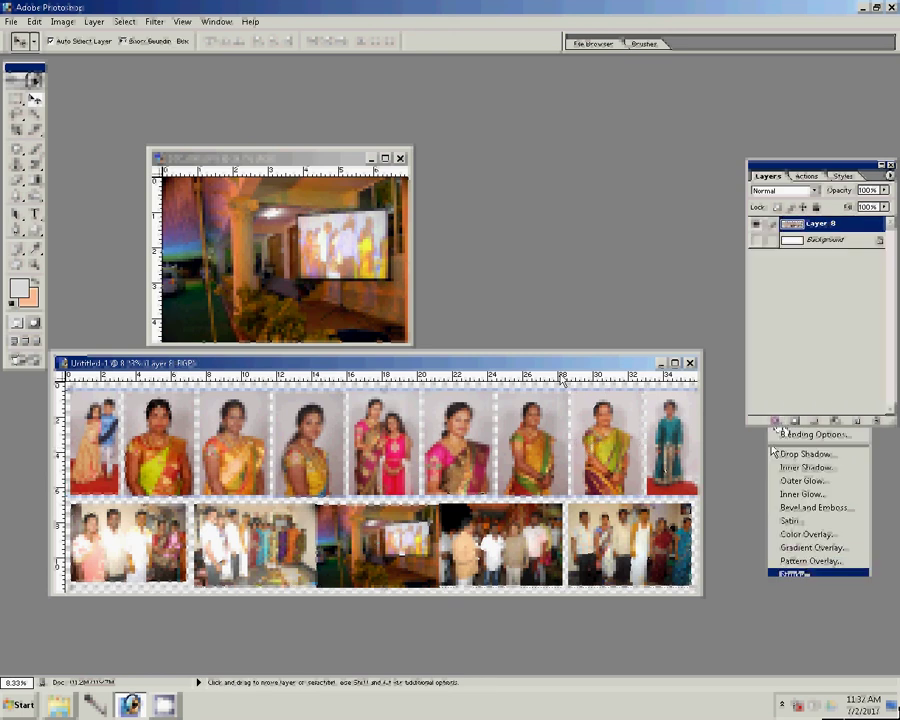
key("Return")
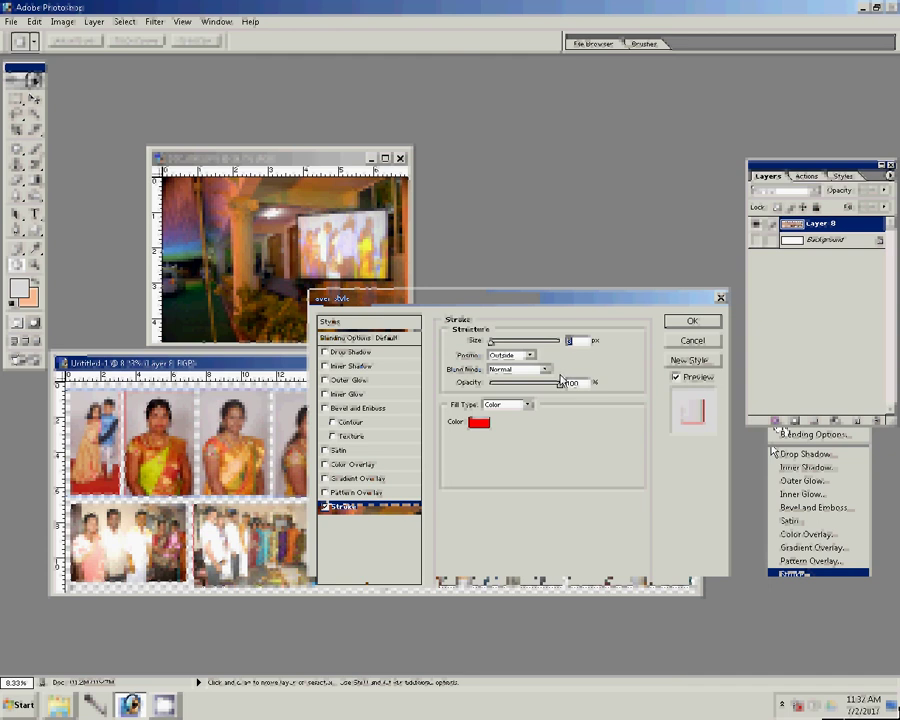
type("27")
left_click(522, 404)
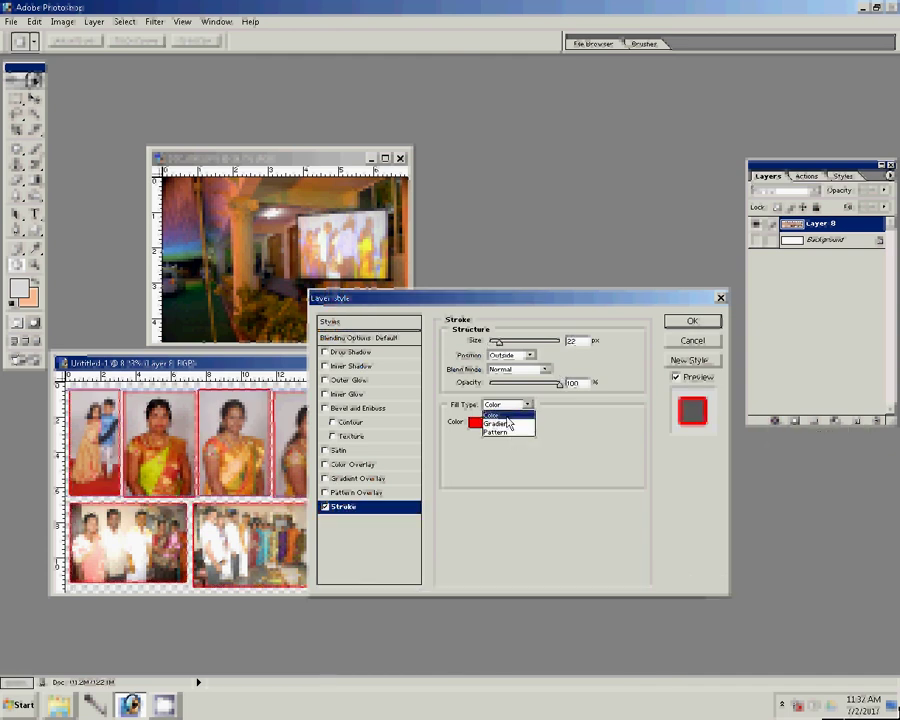
left_click(476, 421)
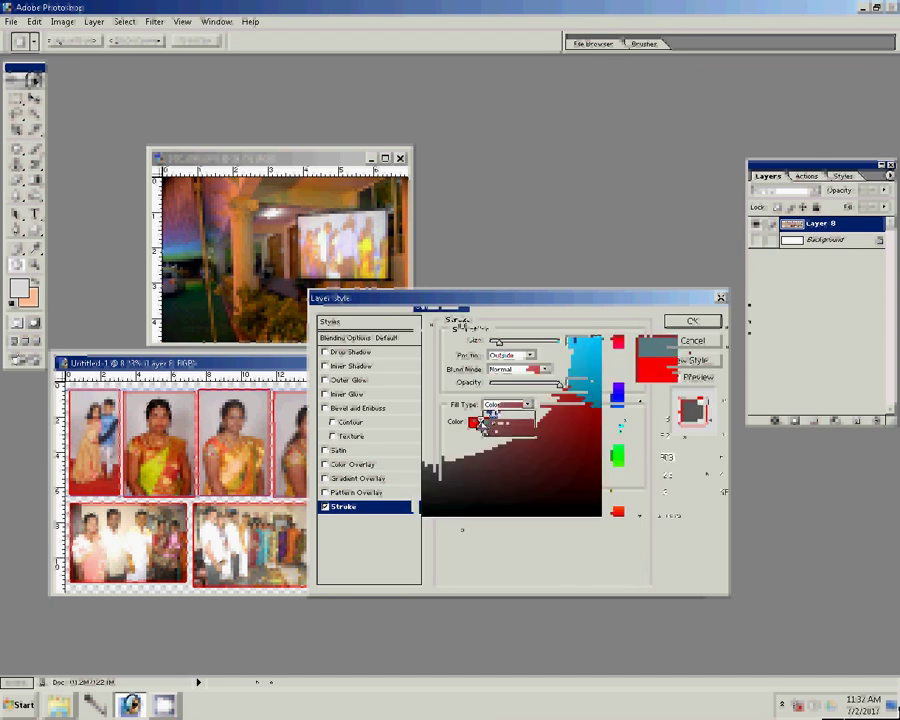
left_click(696, 326)
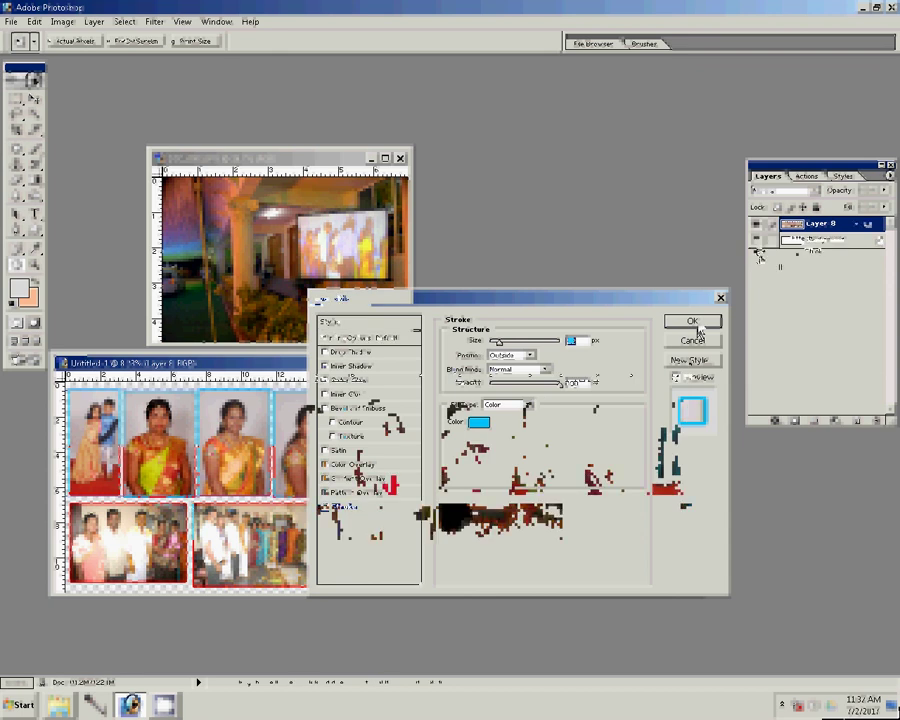
left_click(696, 326)
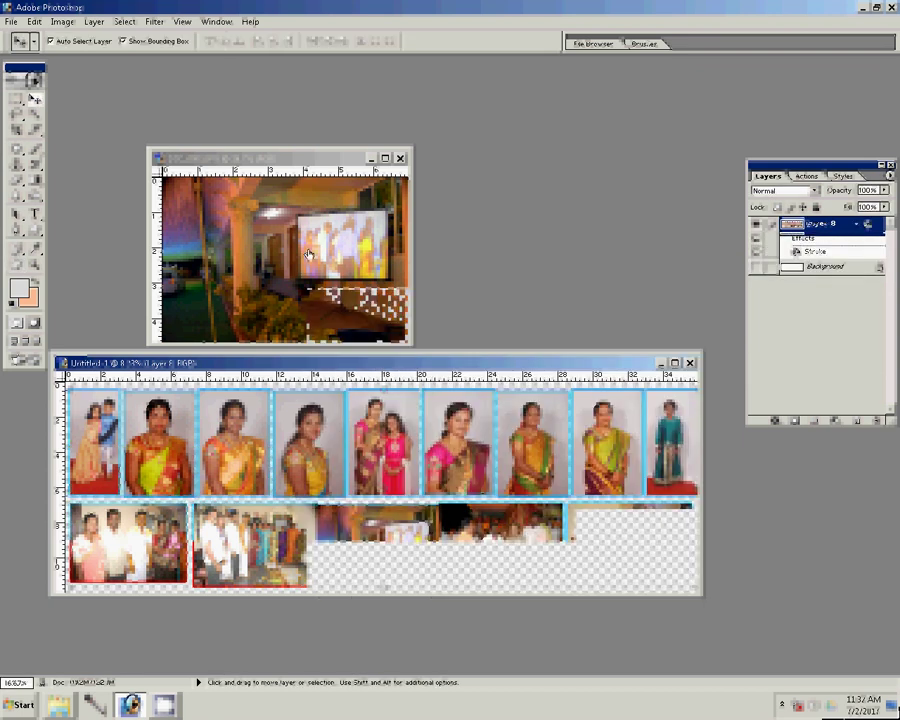
Drag the venue photo onto the album page and scale it to fill the canvas
left_click_drag(309, 254, 285, 470)
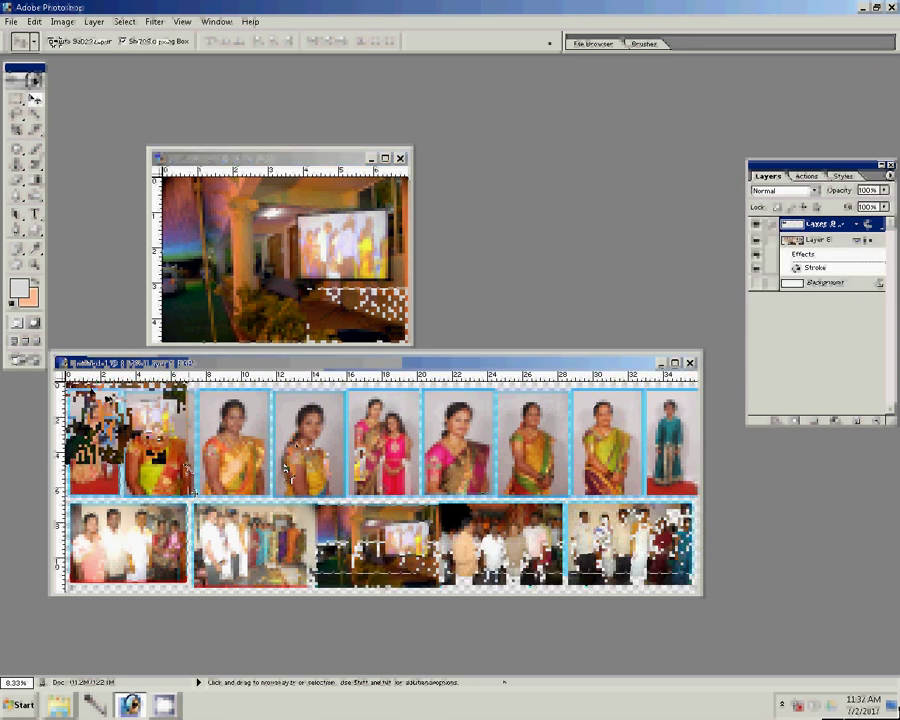
key("ctrl+t")
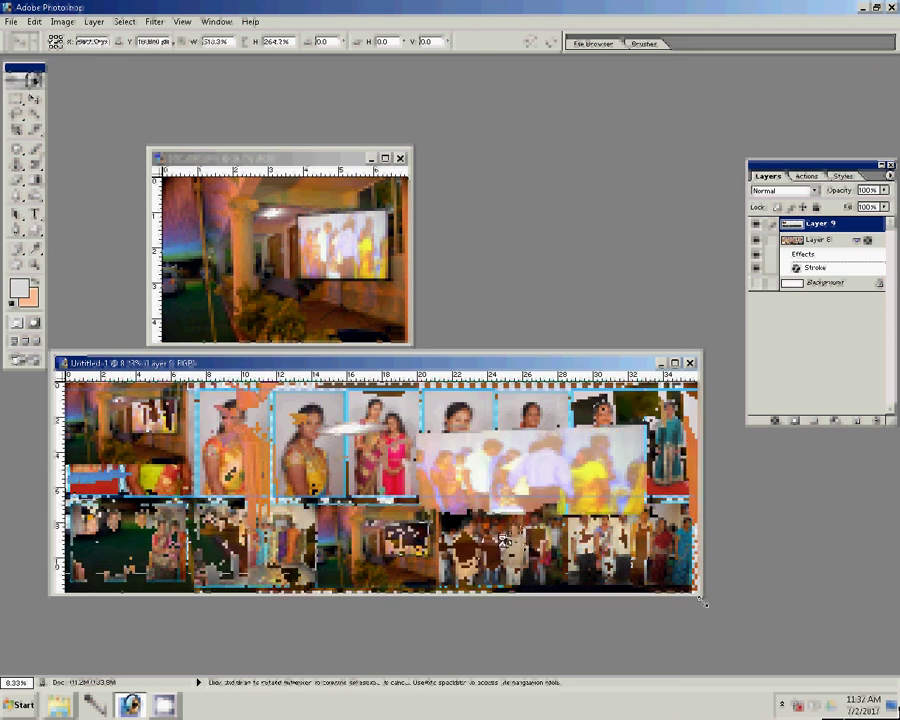
key("Return")
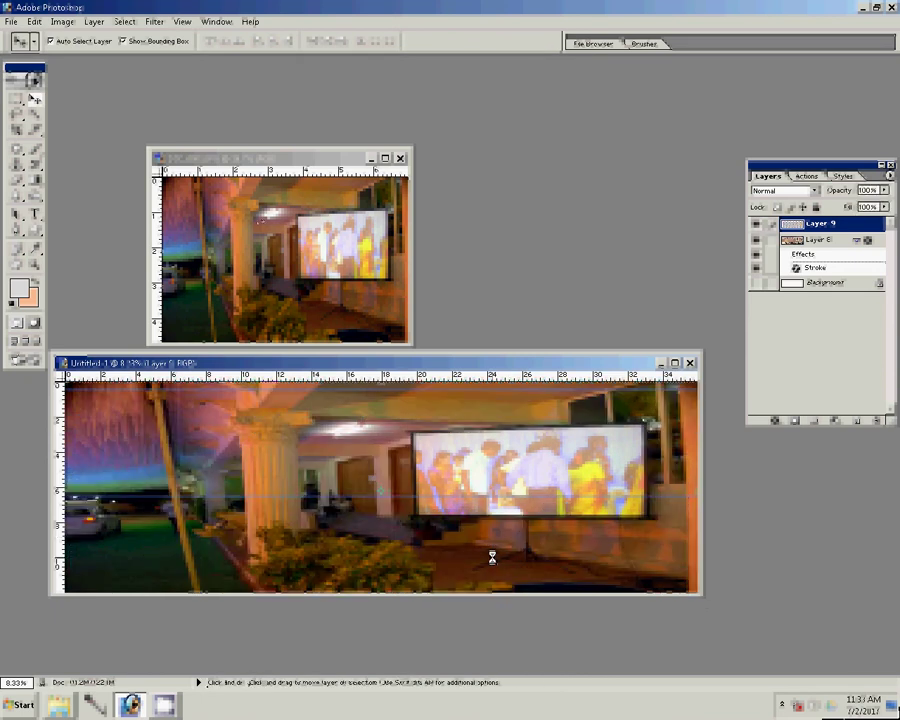
Close DSC_0003, give Layer 9 a radius-20 Gaussian Blur, and send it below Layer 8
left_click(401, 158)
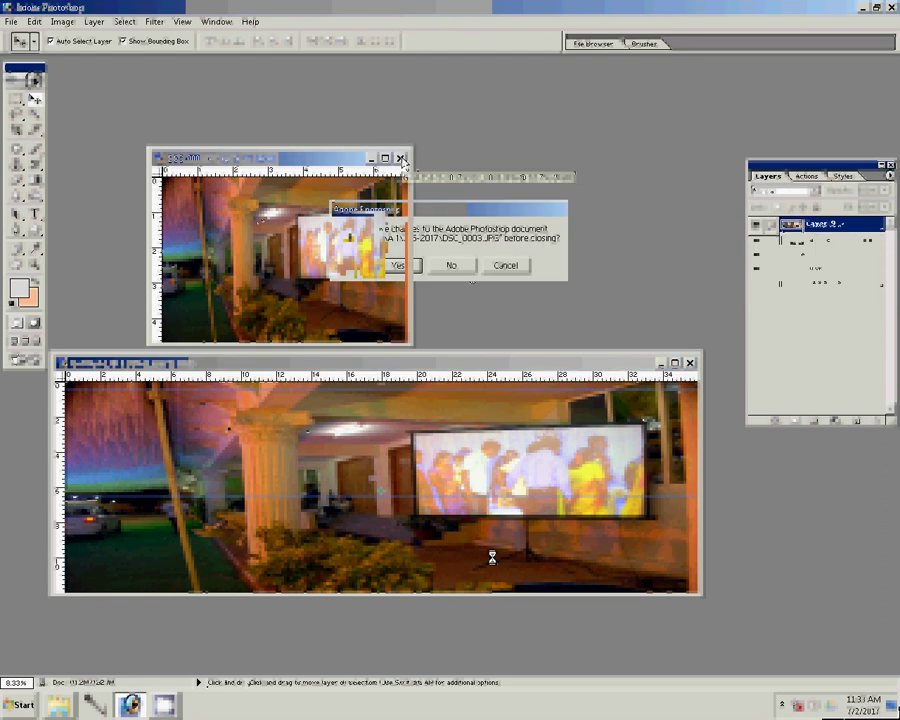
left_click(155, 21)
mouse_move(170, 157)
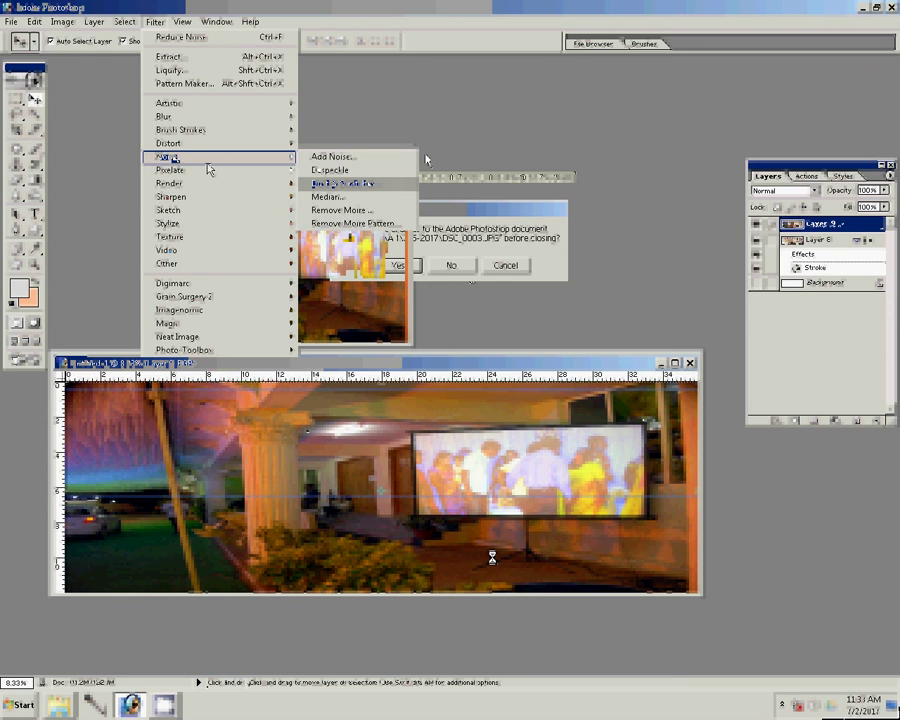
mouse_move(165, 116)
left_click(355, 143)
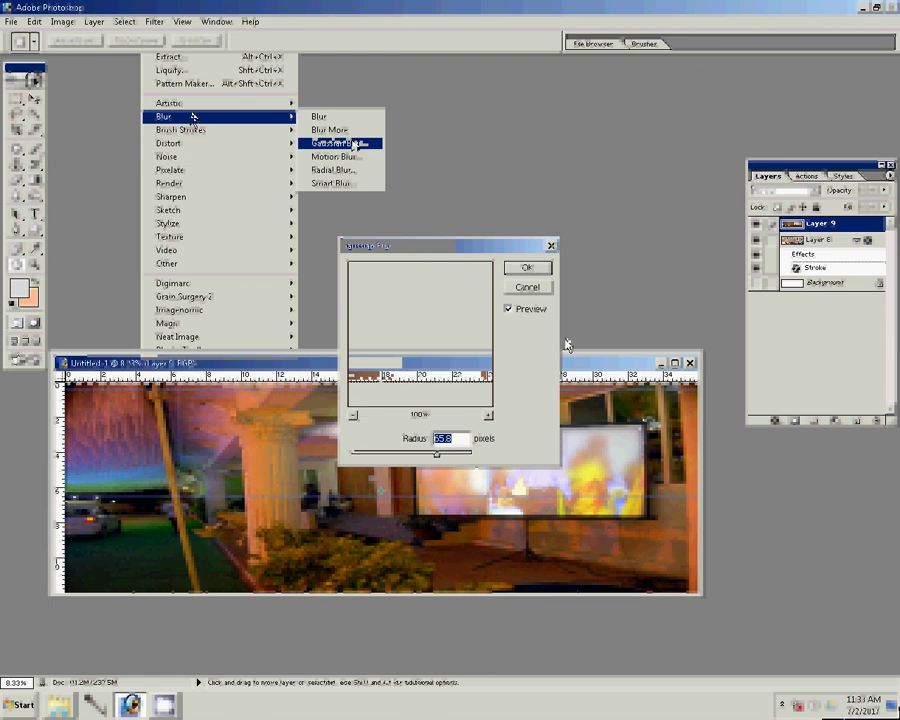
type("20")
left_click(541, 275)
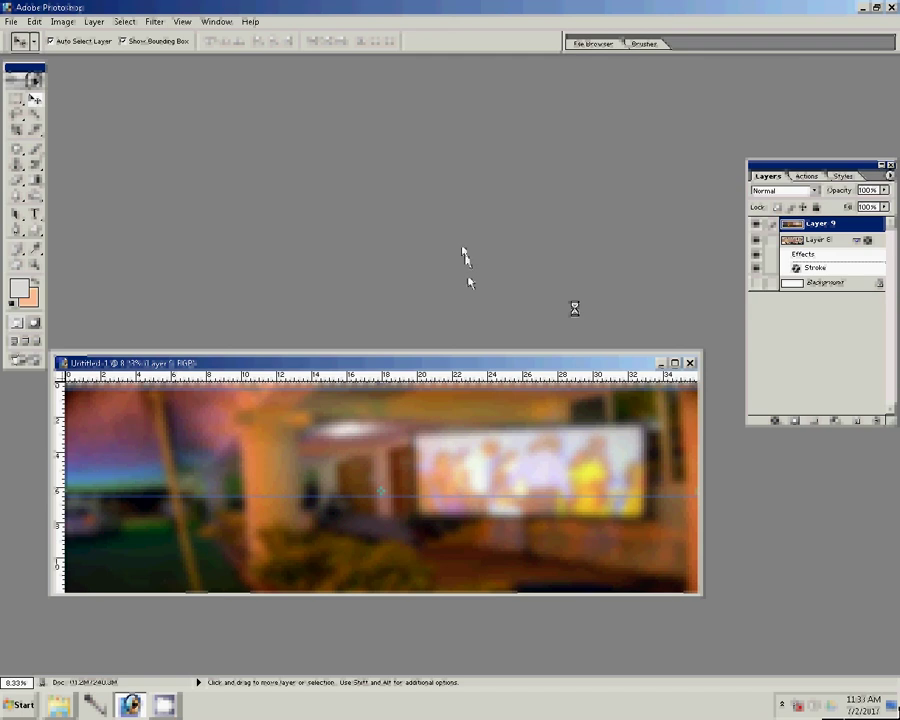
key("ctrl+bracketleft")
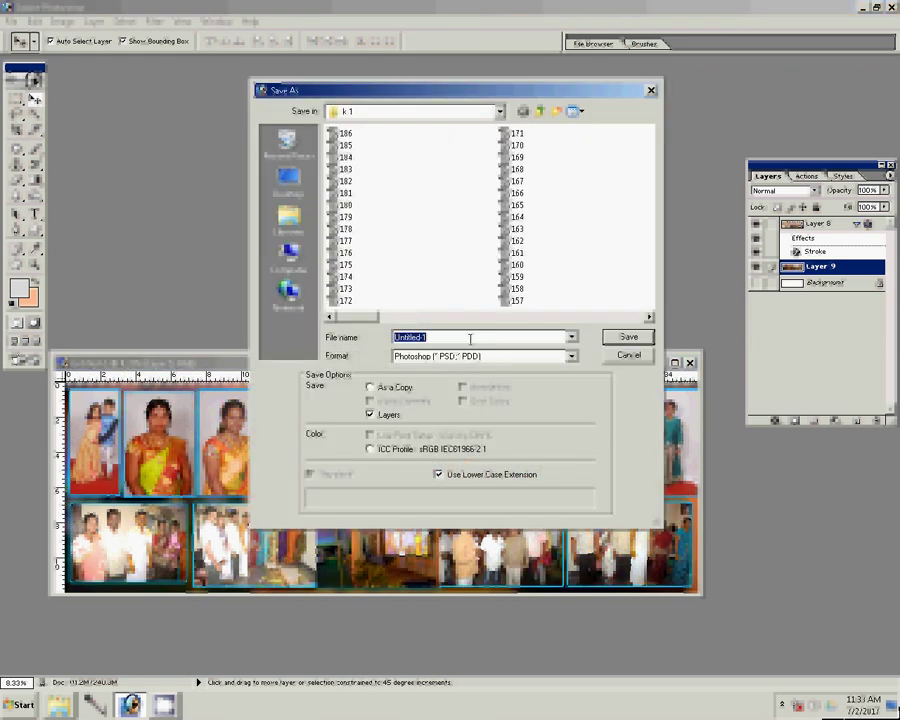
Name the file 187 and save it as a layered Photoshop PSD
type("18")
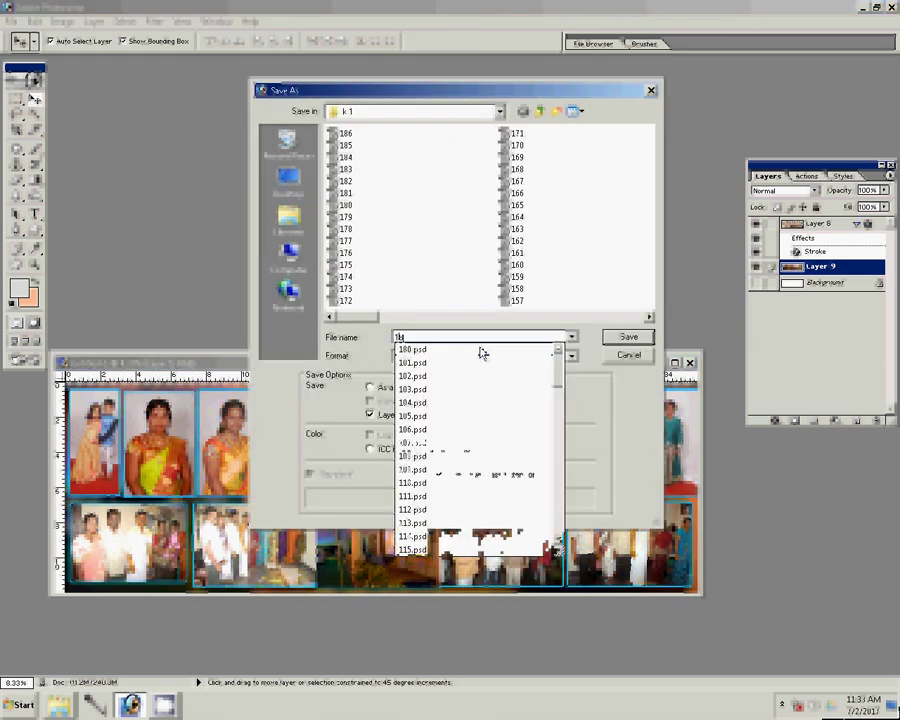
type("7")
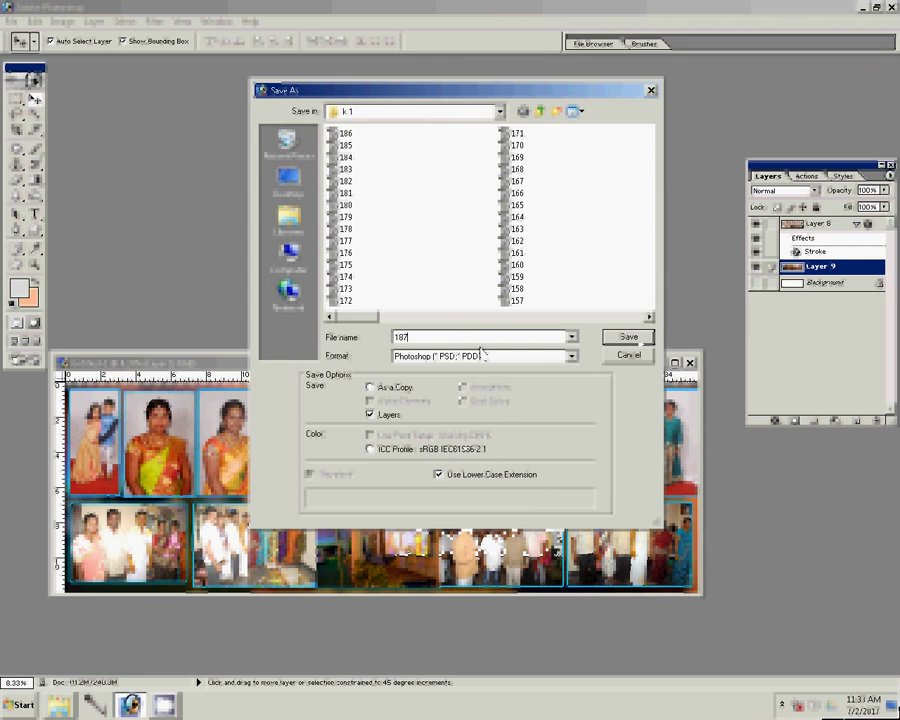
key("Return")
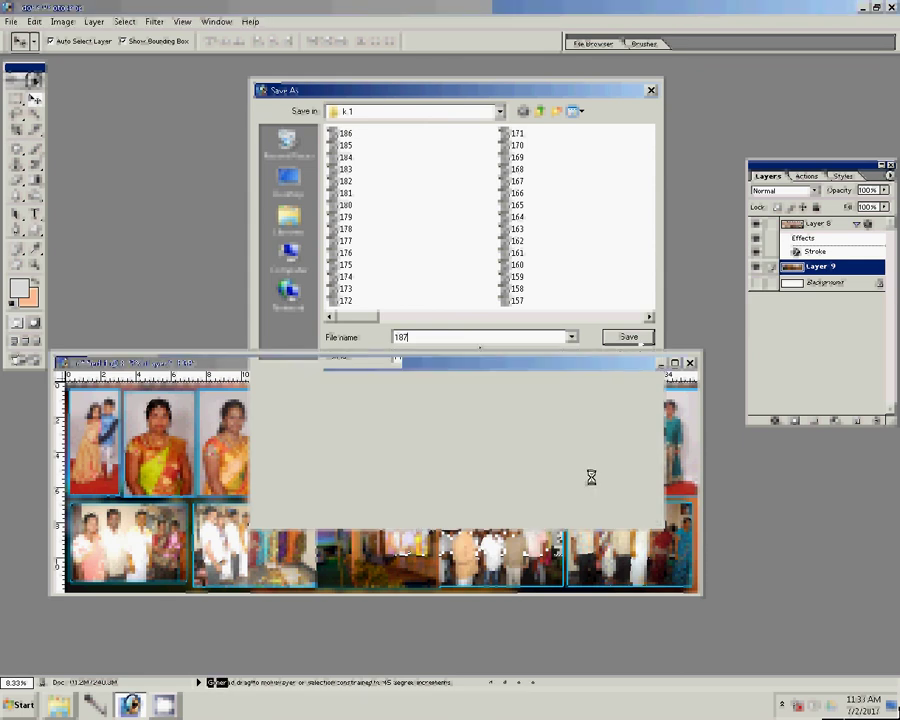